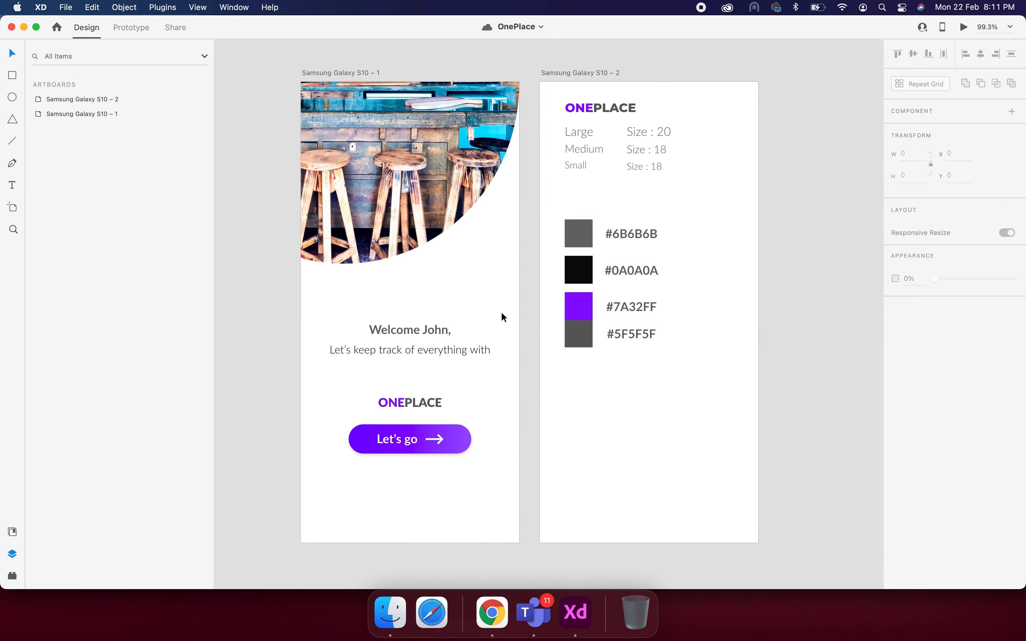
# Step: Switch to Power Apps and look through the available control categories, including Input, Media and Shapes
pyautogui.click(489, 605)
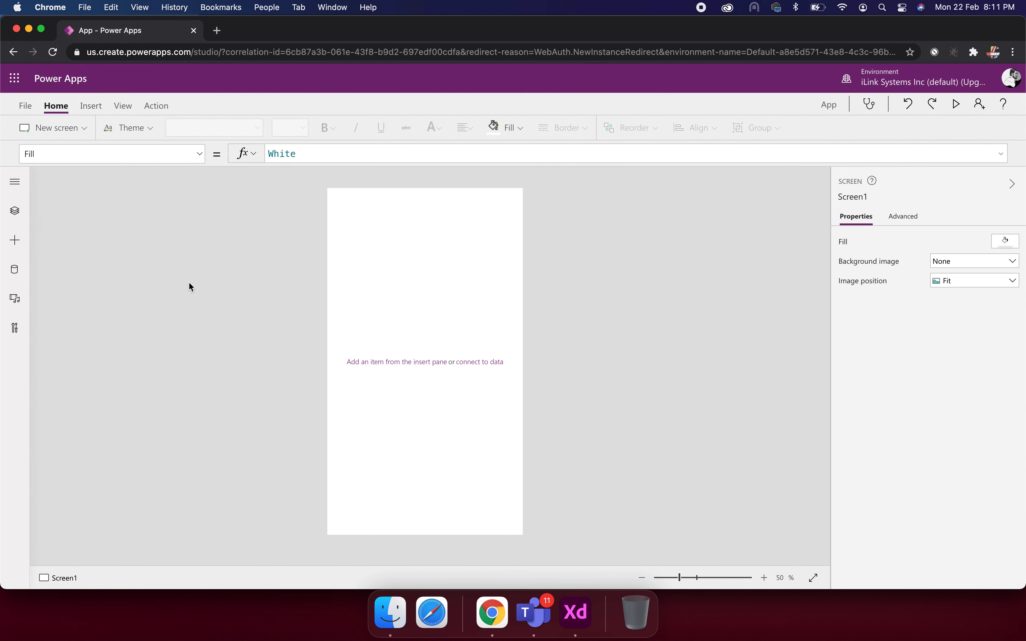
pyautogui.click(98, 107)
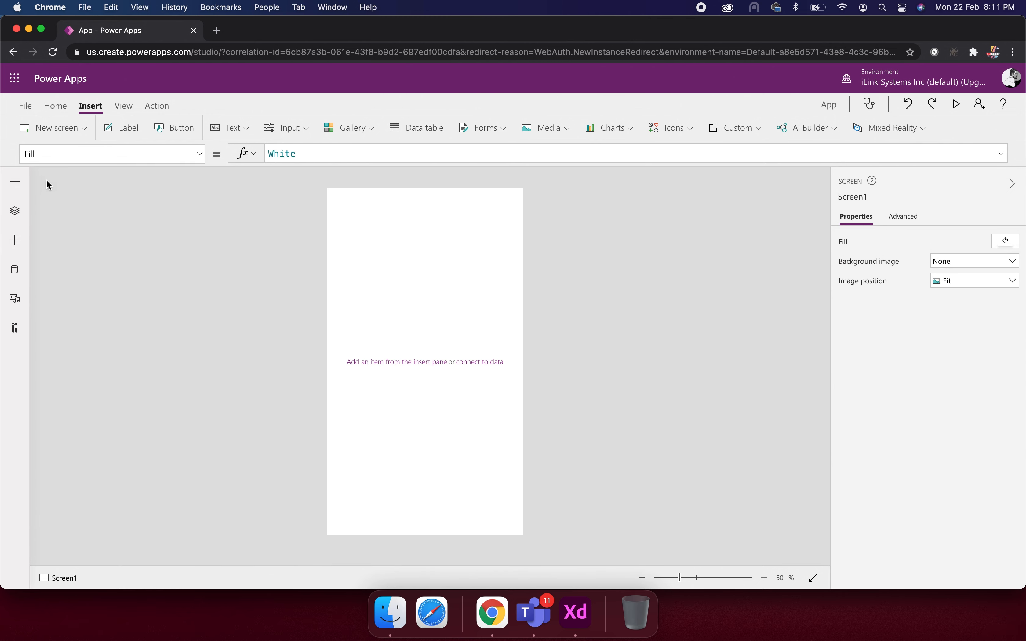
pyautogui.click(13, 239)
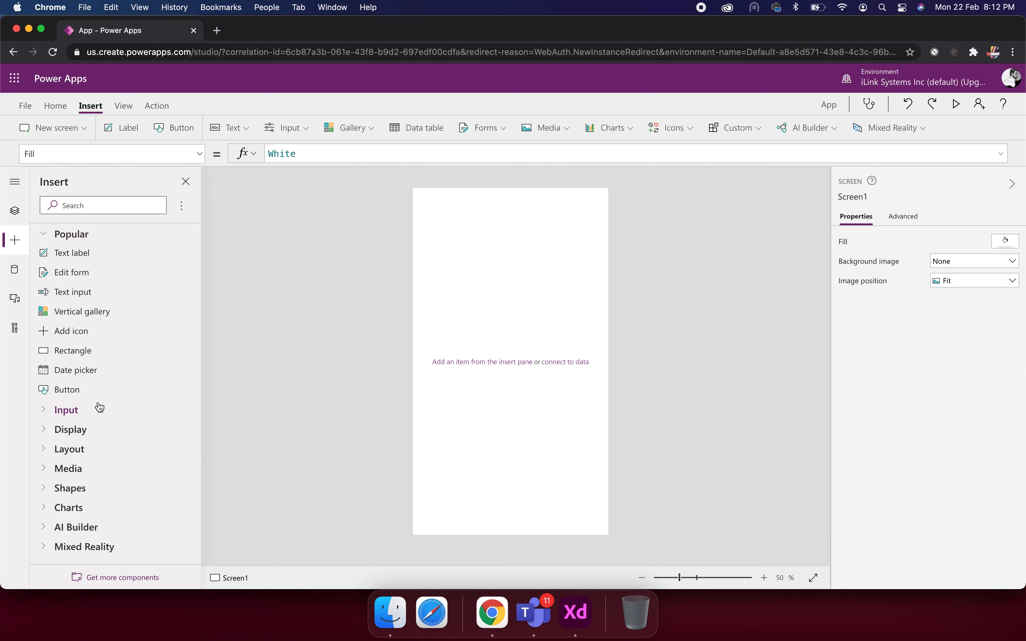
pyautogui.click(47, 471)
pyautogui.click(46, 471)
pyautogui.click(47, 411)
pyautogui.click(47, 411)
pyautogui.click(49, 490)
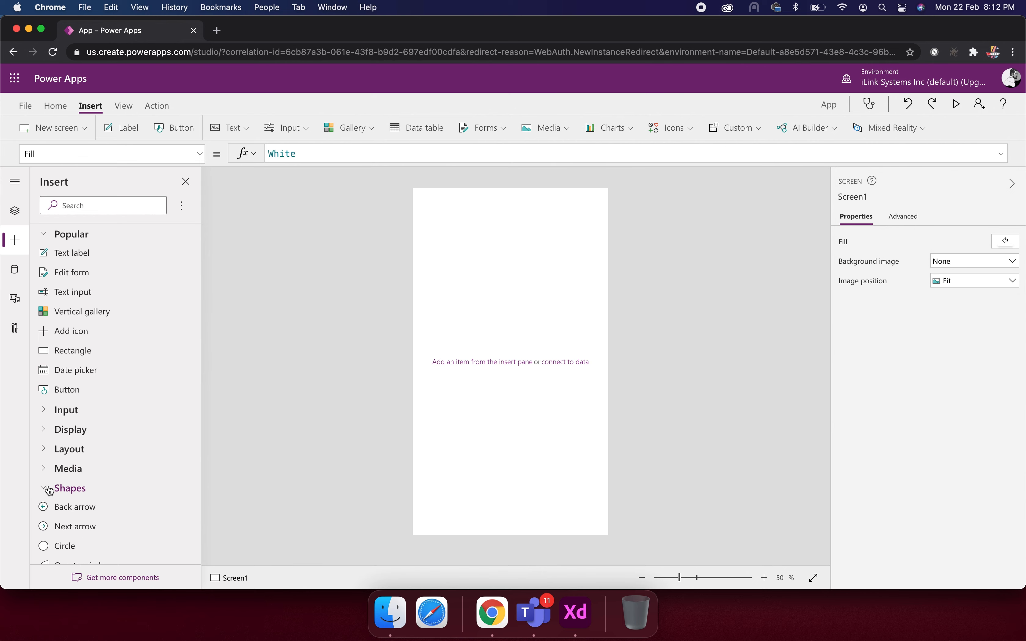
pyautogui.click(50, 490)
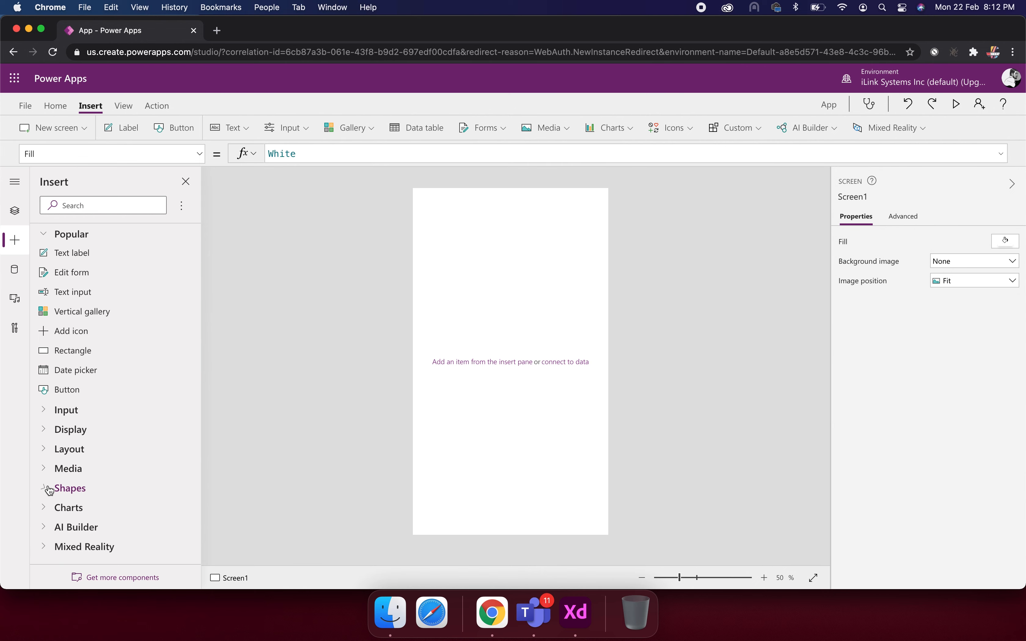
pyautogui.click(17, 241)
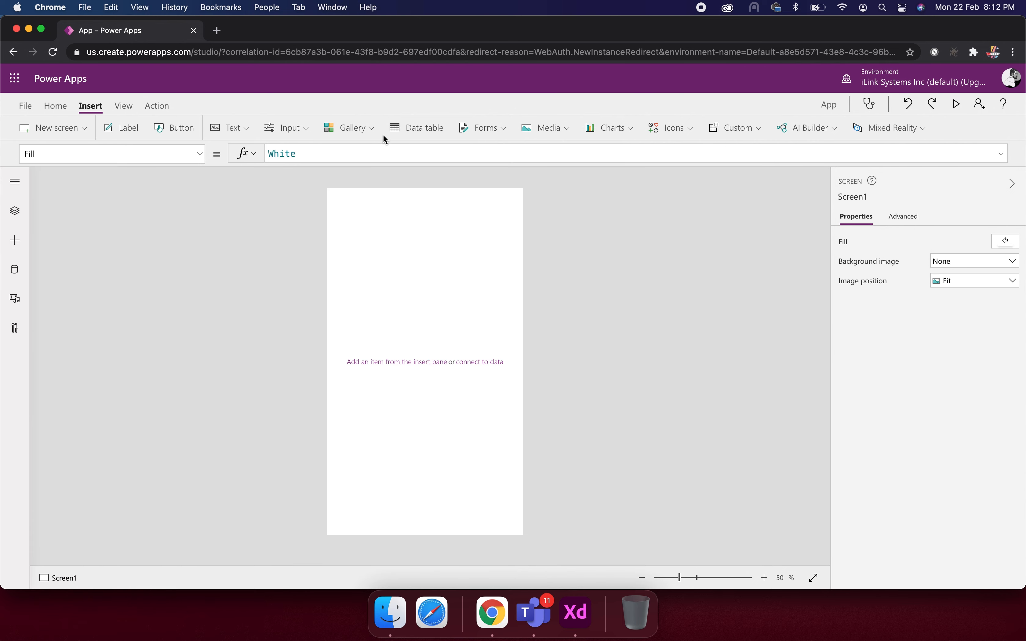
# Step: Switch to Adobe XD and inspect the stools image on the Samsung Galaxy S10 – 1 artboard
pyautogui.click(582, 599)
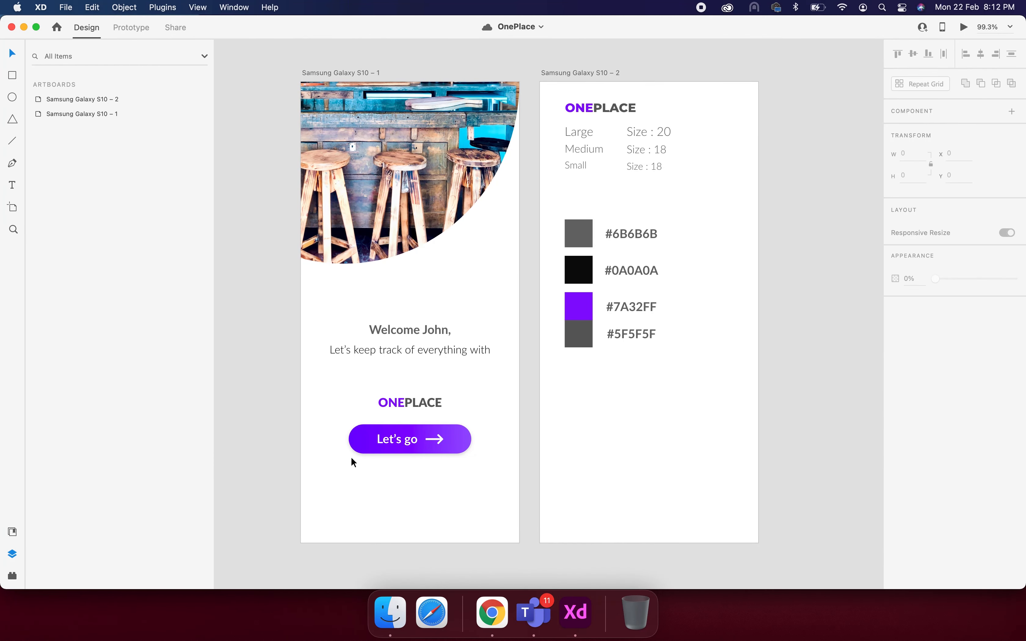
pyautogui.click(349, 152)
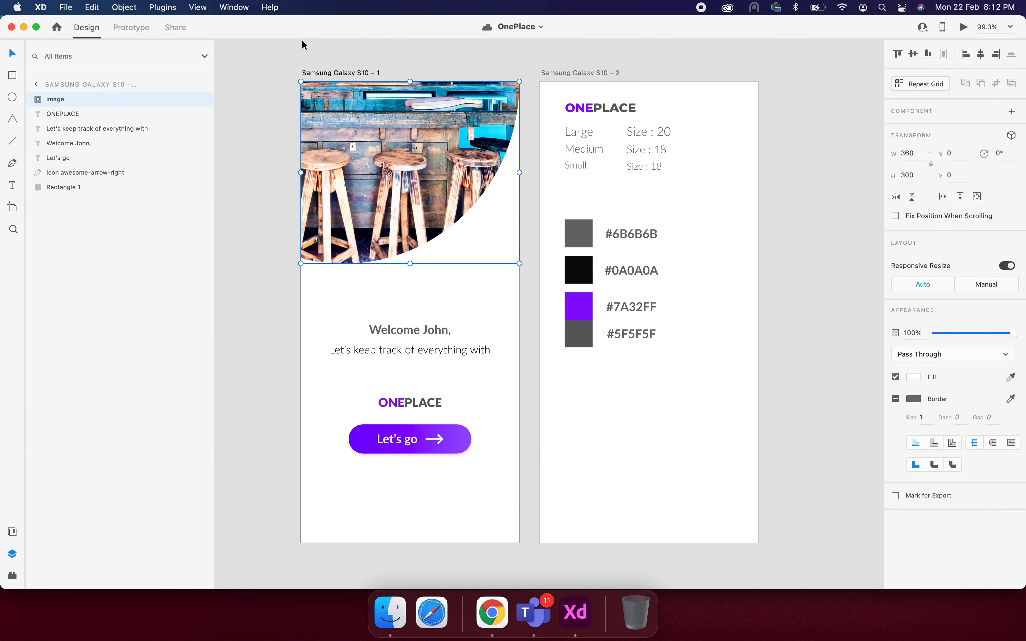
pyautogui.click(263, 260)
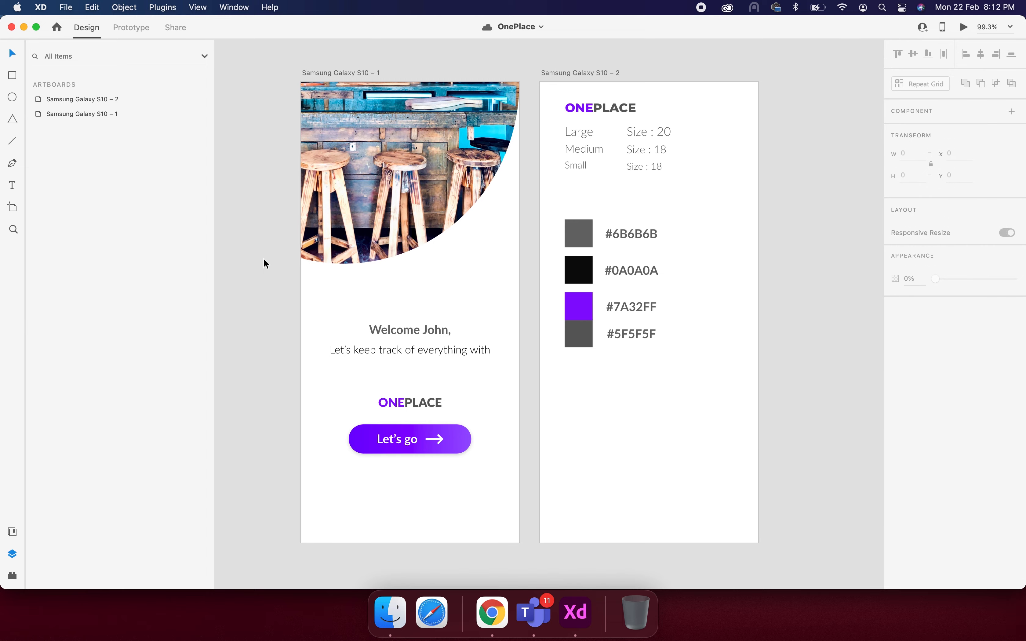
# Step: Return to Power Apps and insert an Image control on Screen1
pyautogui.press('super+Tab')
pyautogui.click(17, 244)
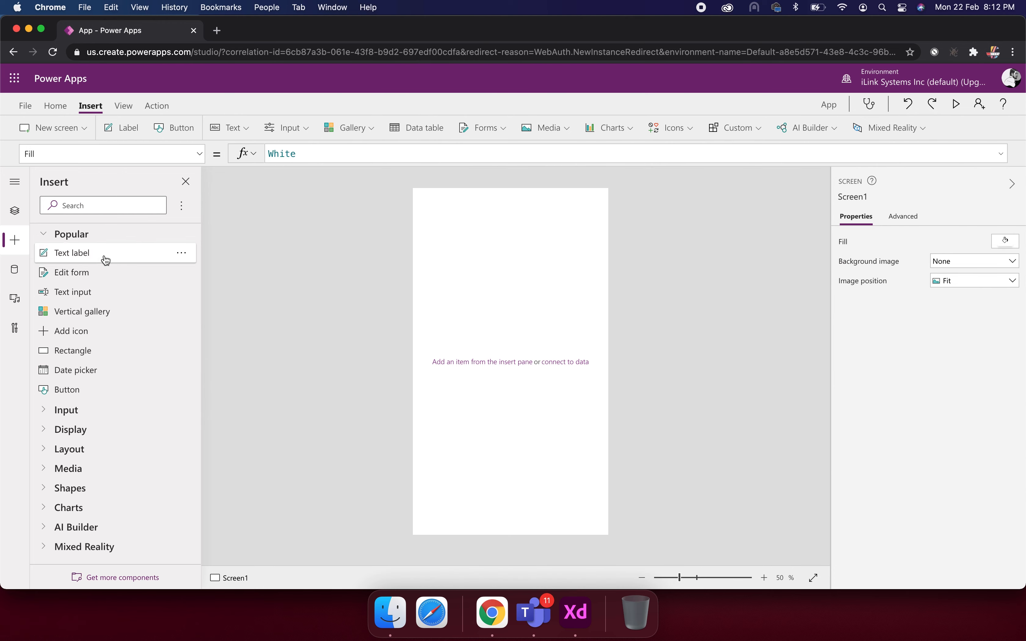
pyautogui.click(67, 469)
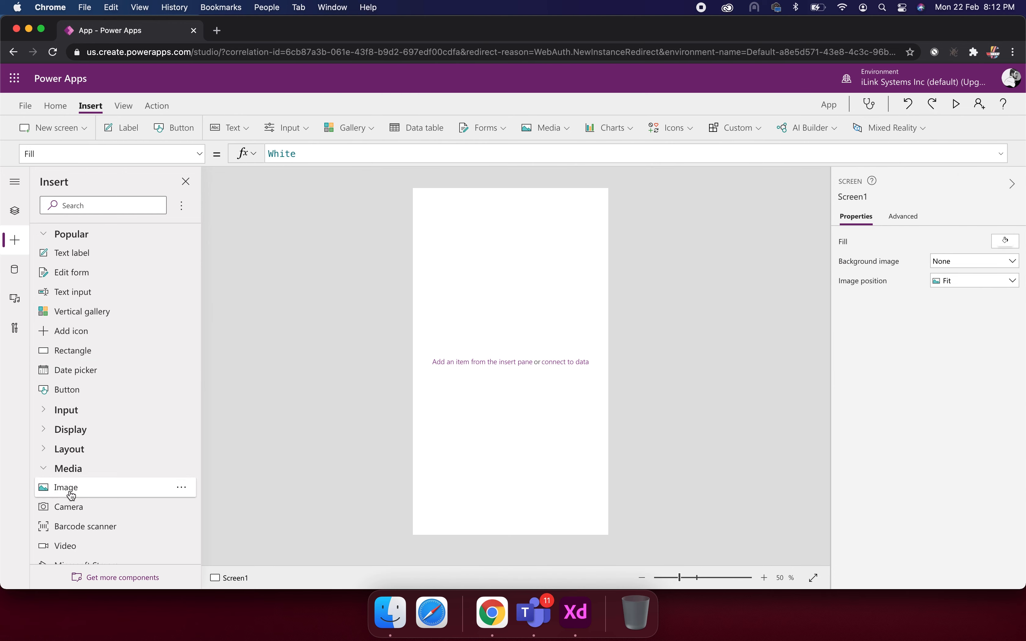
pyautogui.click(70, 493)
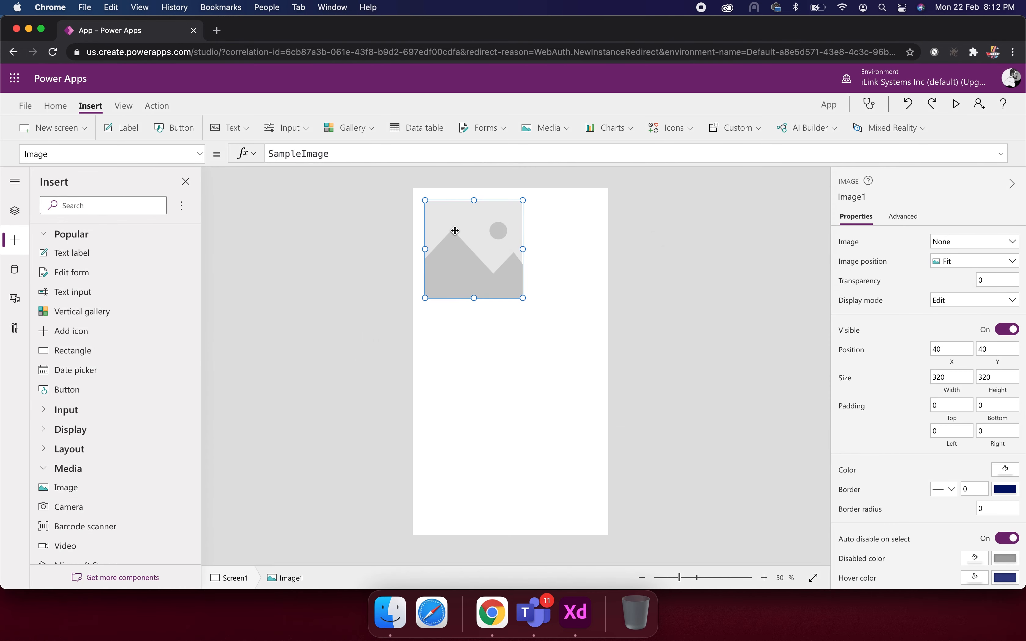
# Step: Move the image control to the top-left corner of the app screen and enlarge it to about 640 by 520
pyautogui.moveTo(450, 232); pyautogui.dragTo(442, 222)
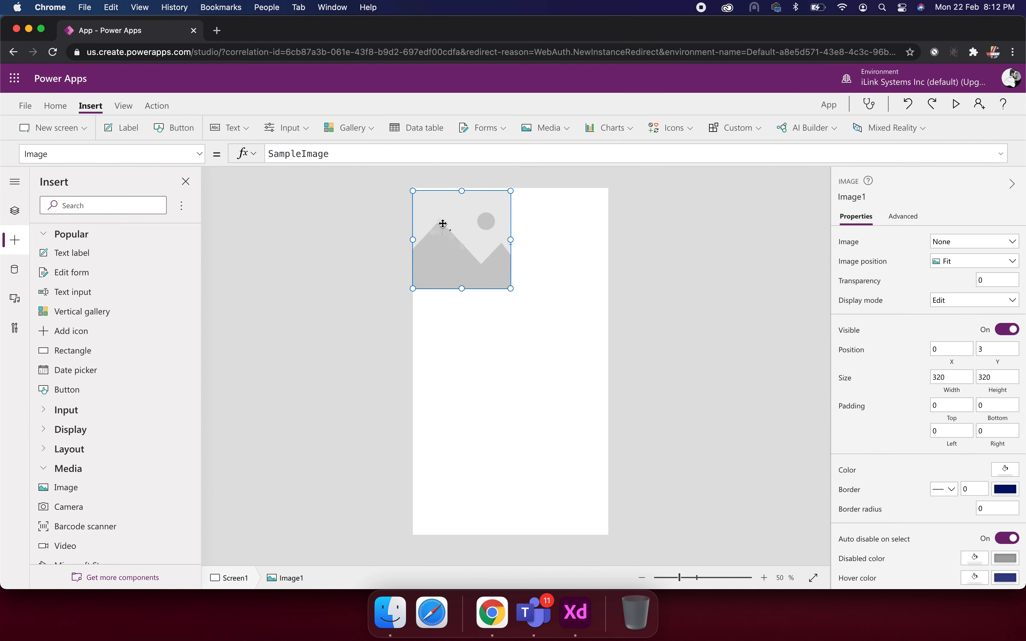
pyautogui.moveTo(511, 240); pyautogui.dragTo(610, 239)
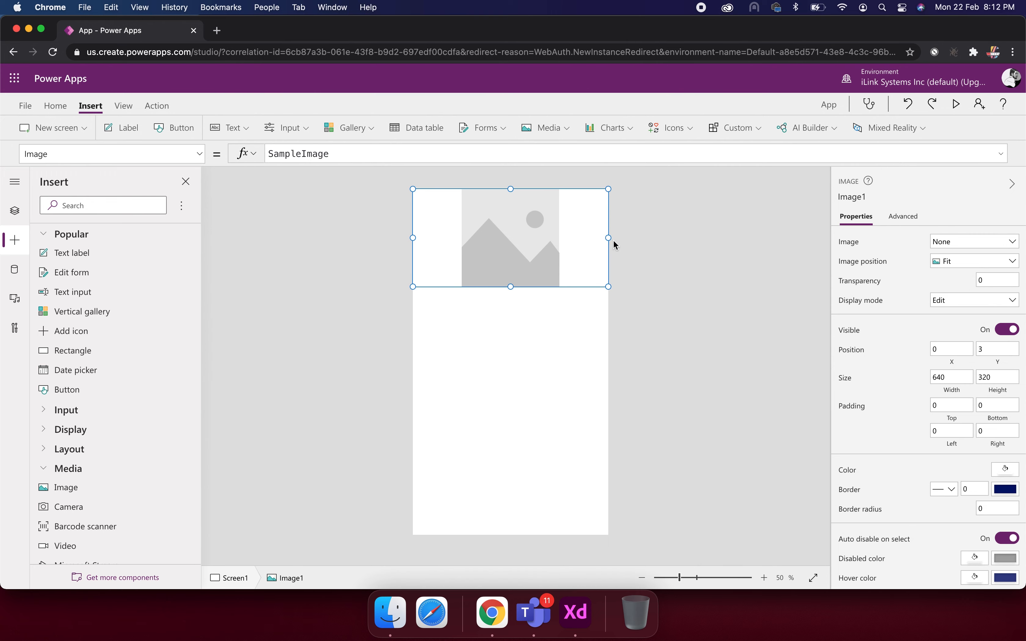
pyautogui.moveTo(509, 291); pyautogui.dragTo(510, 349)
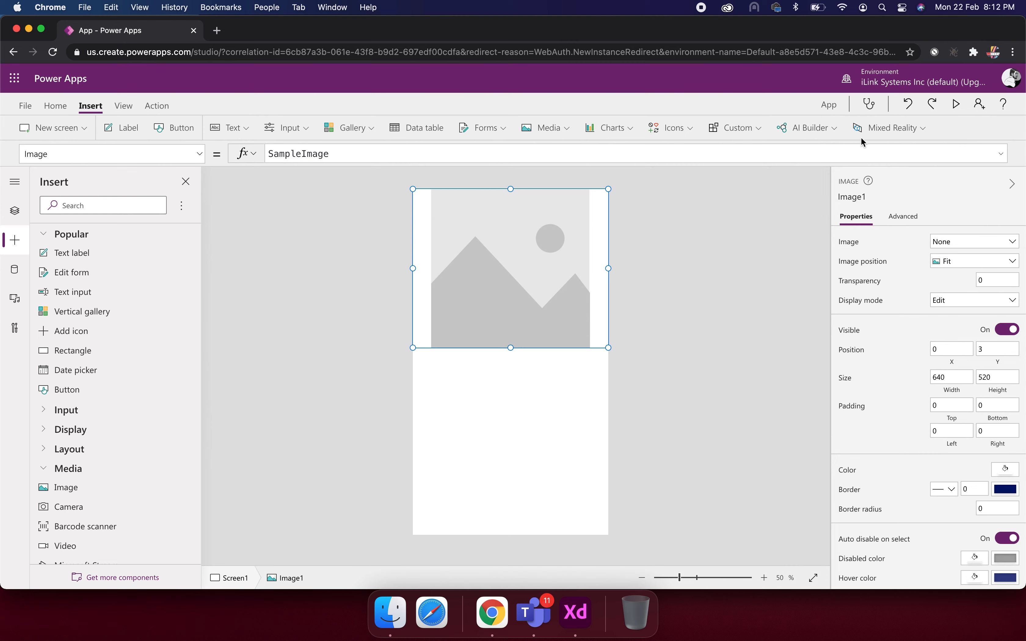
# Step: Load image.png from the OnePlace folder on the Desktop into the image control
pyautogui.click(954, 246)
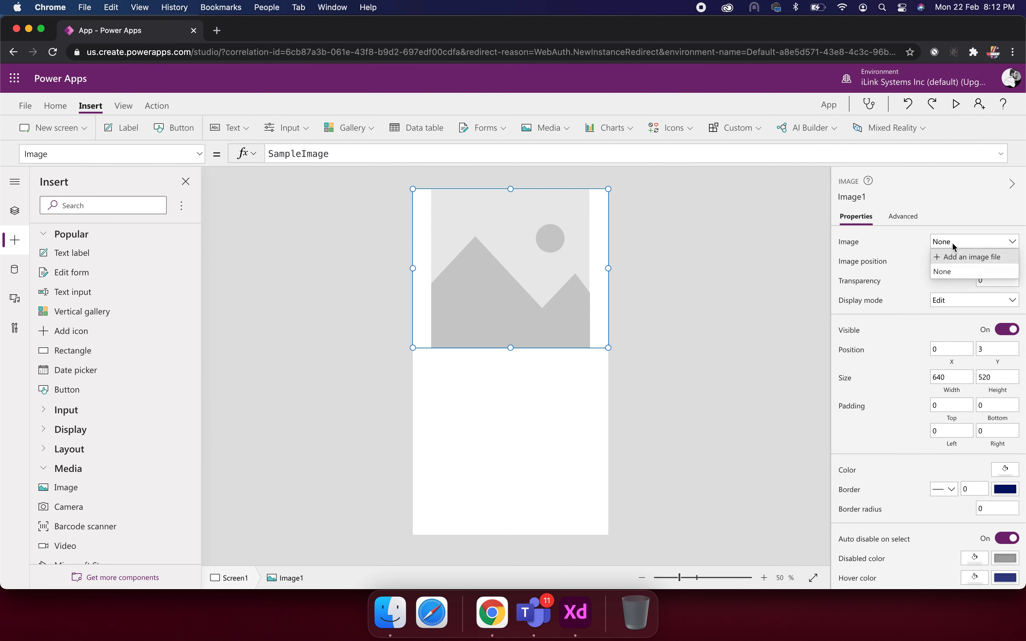
pyautogui.click(973, 258)
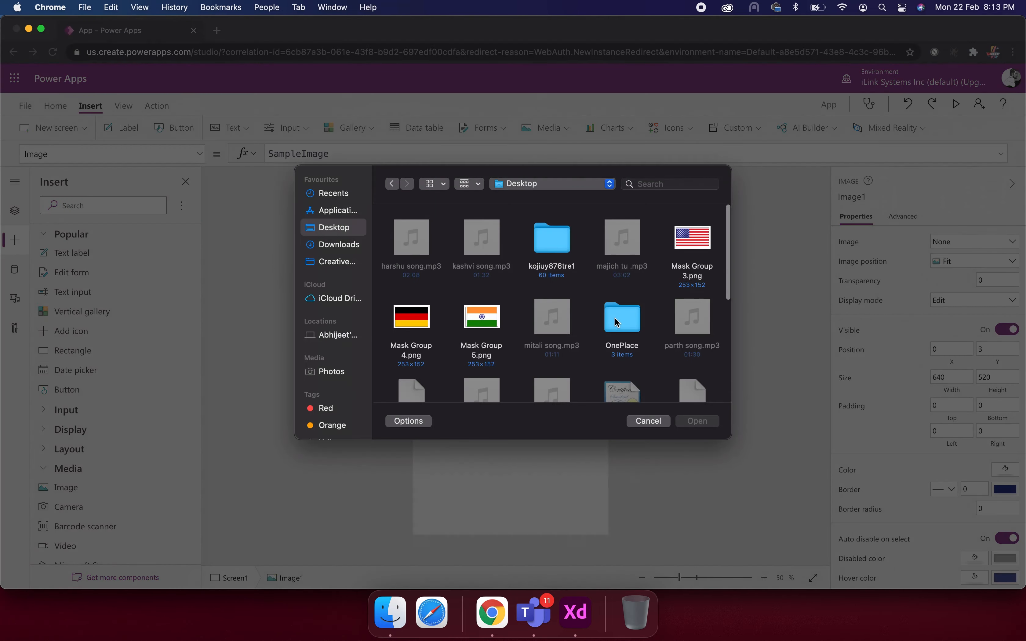
pyautogui.doubleClick(618, 321)
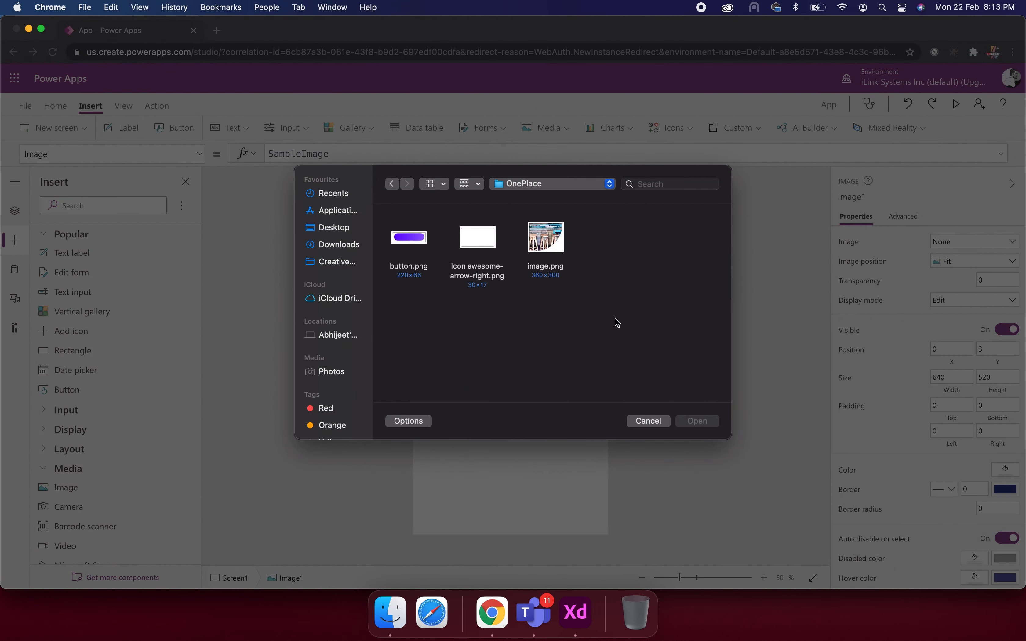
pyautogui.click(555, 250)
pyautogui.click(690, 422)
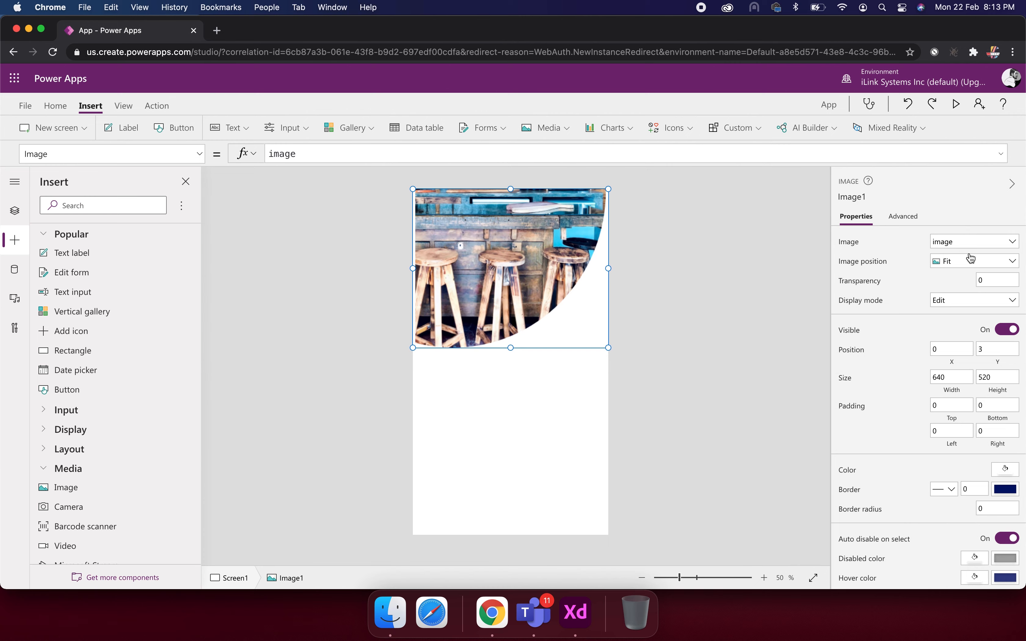
# Step: Try Stretch as the image position and set it back to Fit
pyautogui.click(1014, 263)
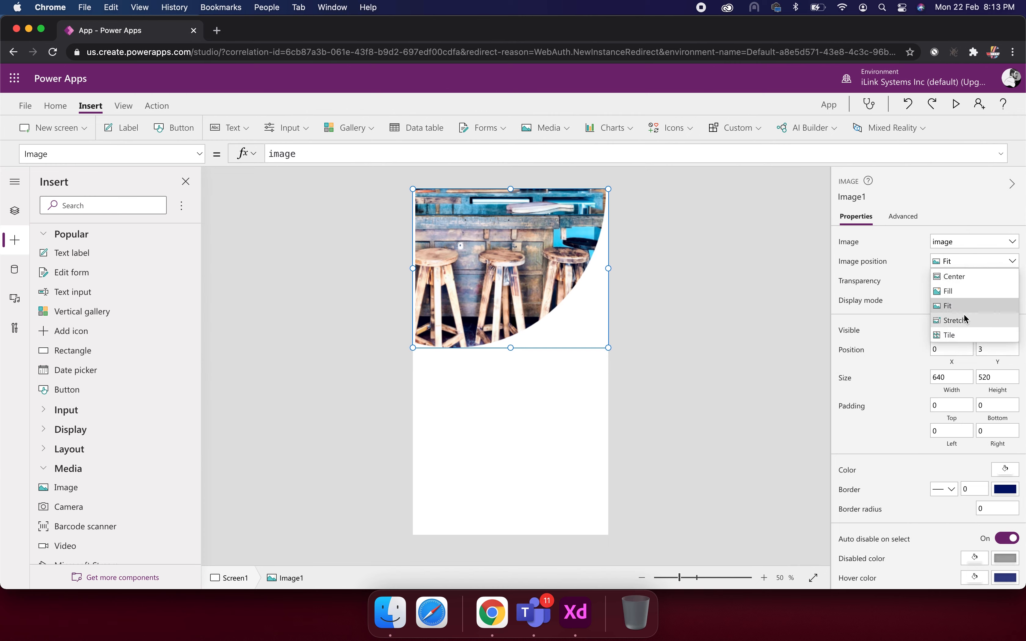
pyautogui.click(965, 325)
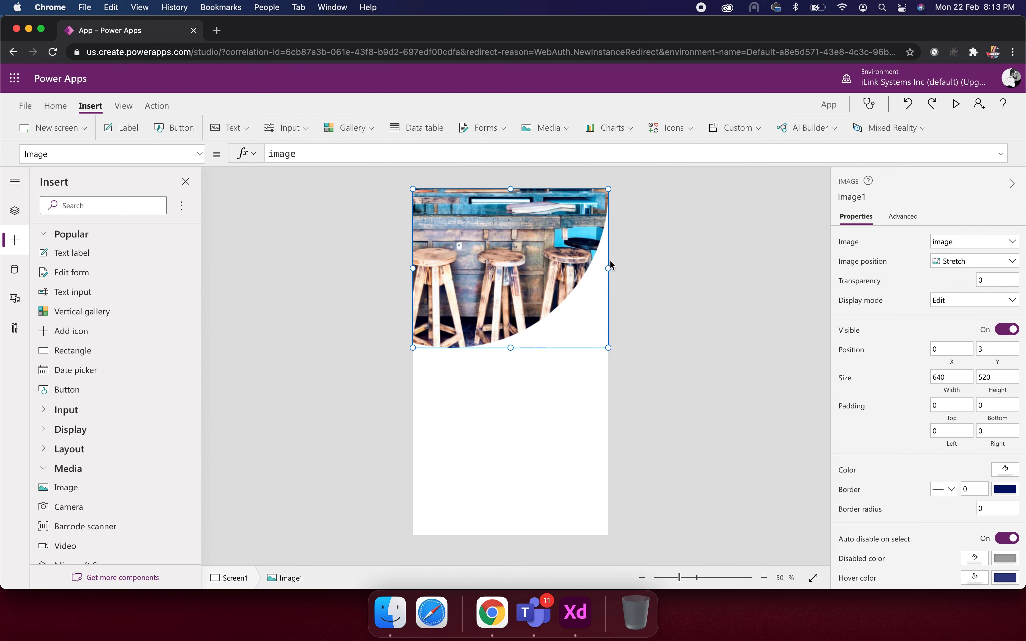
pyautogui.click(994, 261)
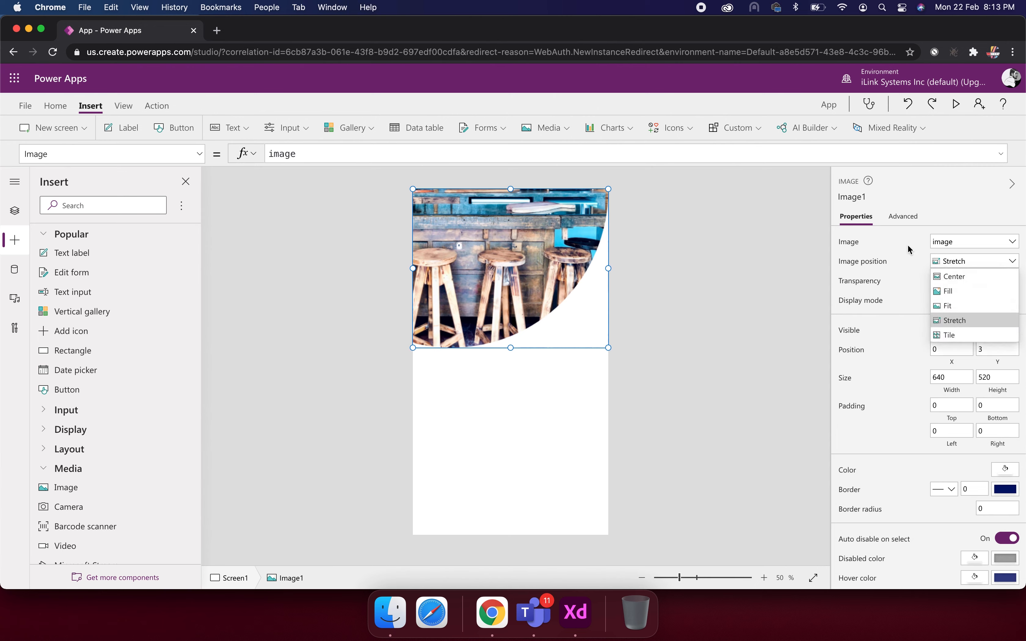
pyautogui.click(965, 307)
pyautogui.click(948, 262)
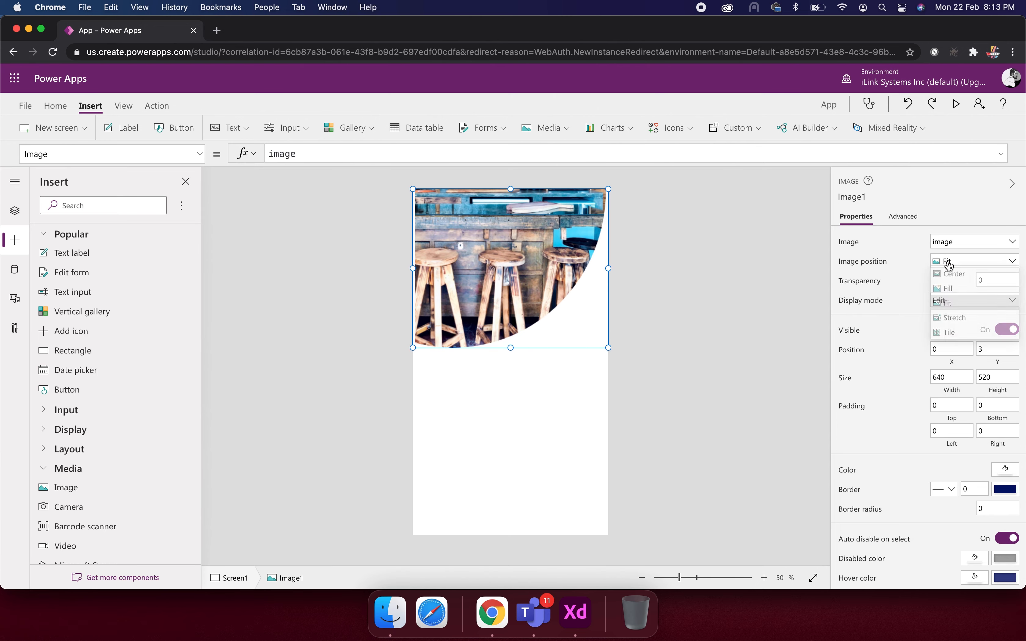
pyautogui.click(958, 184)
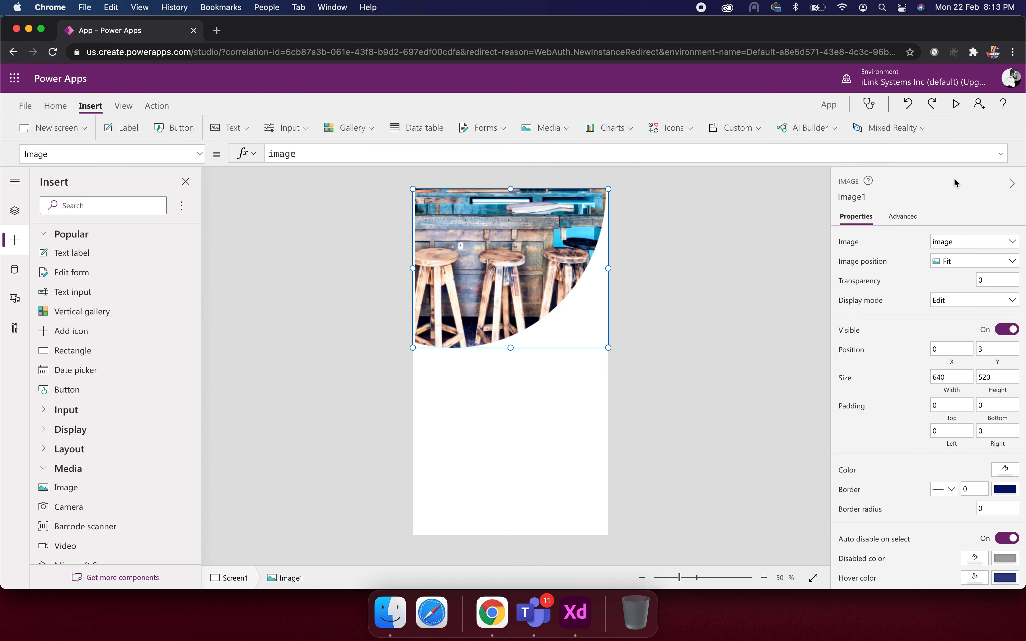
# Step: Enlarge the image to about 640 by 536 and align it with the app screen's upper edge at Y 0
pyautogui.moveTo(510, 349); pyautogui.dragTo(511, 353)
pyautogui.click(651, 311)
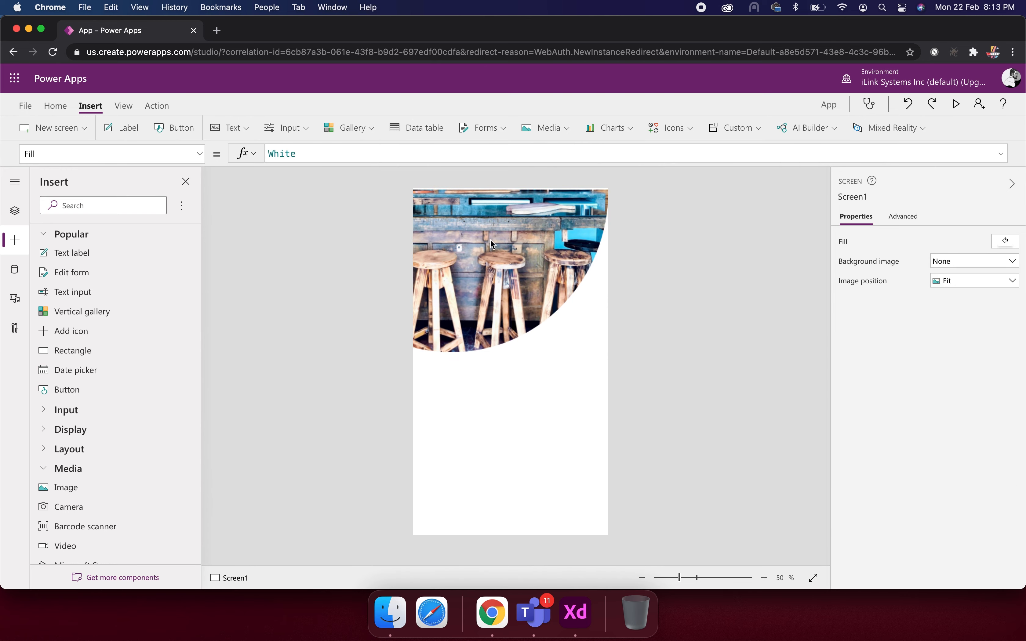
pyautogui.click(478, 253)
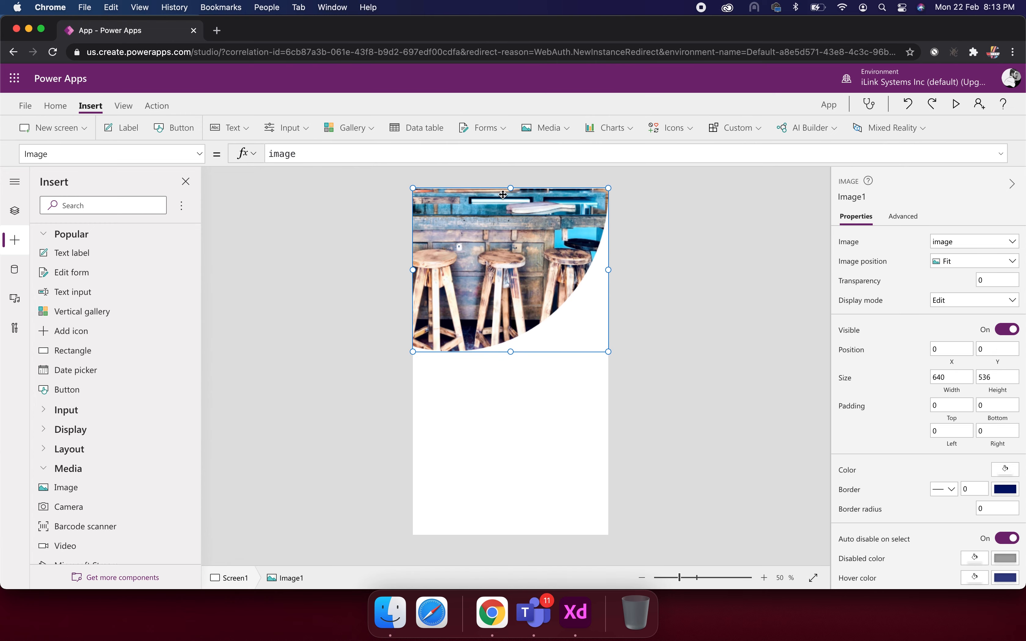
pyautogui.click(669, 235)
pyautogui.click(540, 217)
pyautogui.click(484, 403)
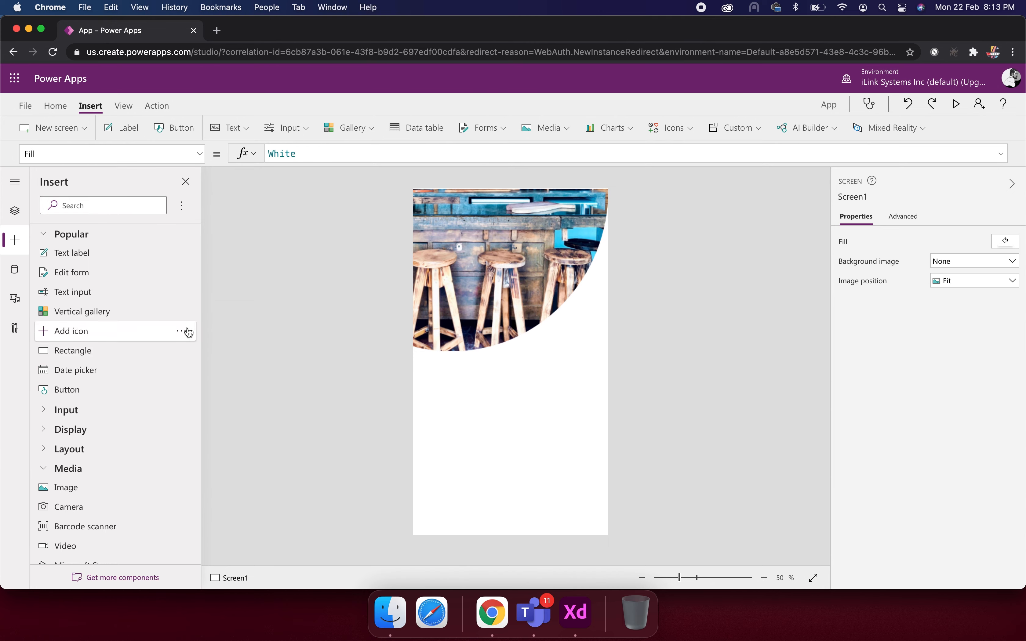
# Step: Check the mockup in Adobe XD and add a text label below the image in Power Apps, at about X 40, Y 630
pyautogui.click(579, 587)
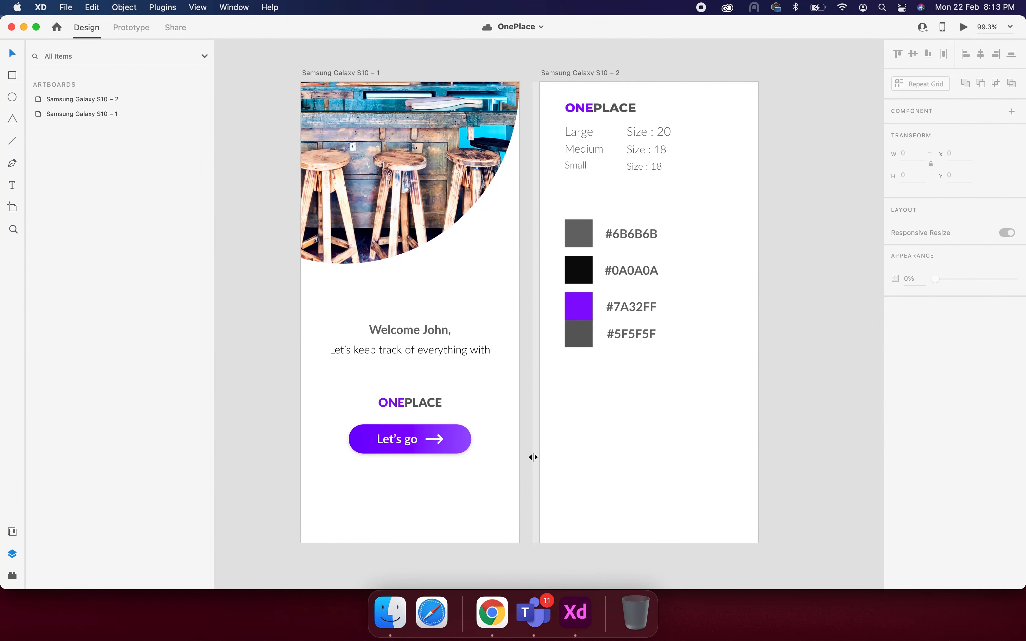
pyautogui.press('super+Tab')
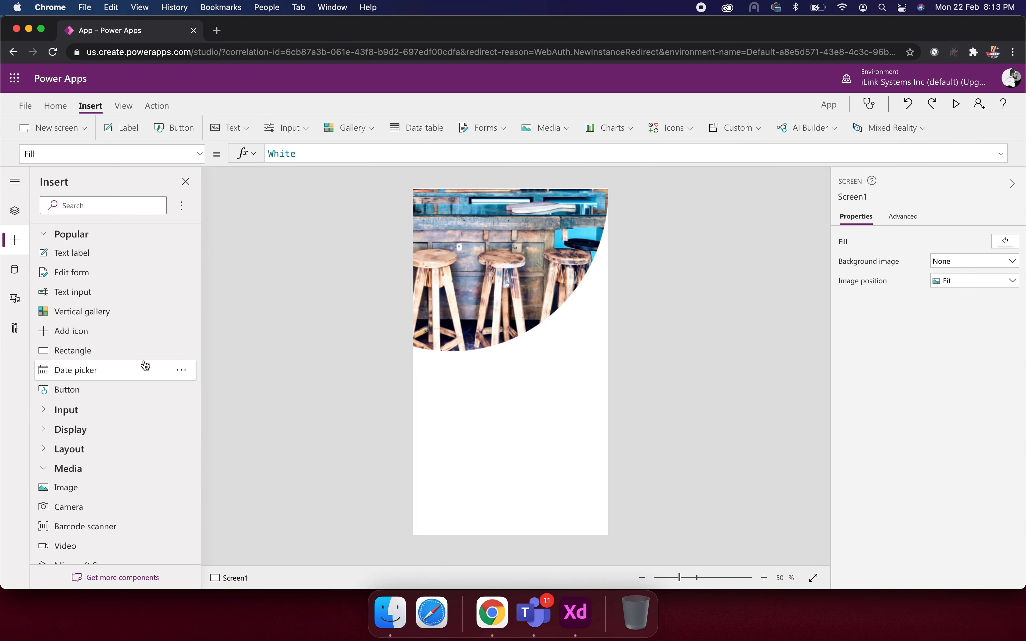
pyautogui.click(83, 259)
pyautogui.moveTo(440, 208); pyautogui.dragTo(438, 386)
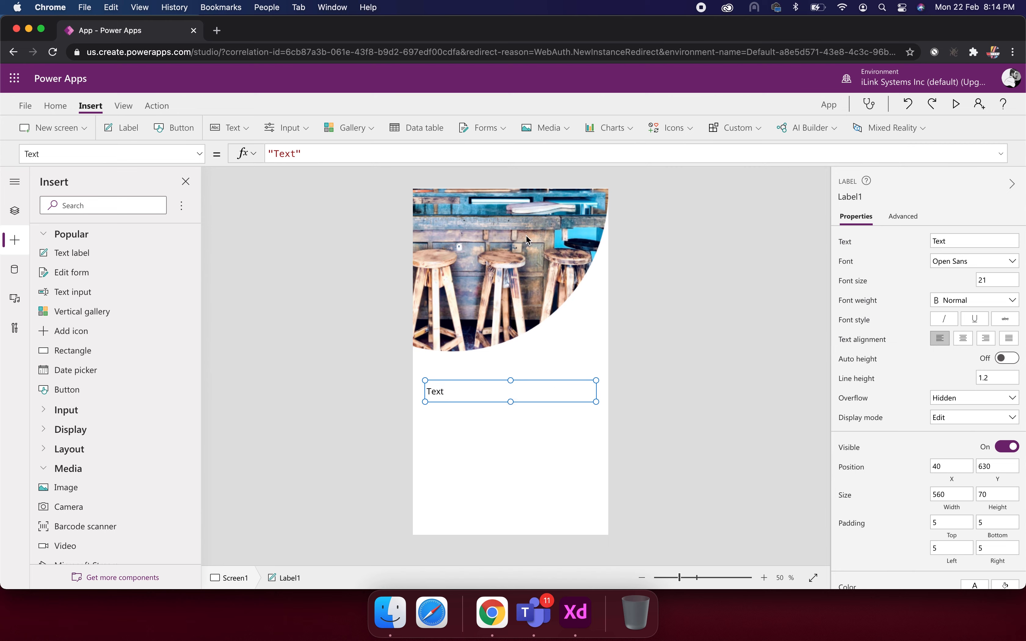
# Step: Center the label's text and set its font to Lato Black
pyautogui.click(964, 340)
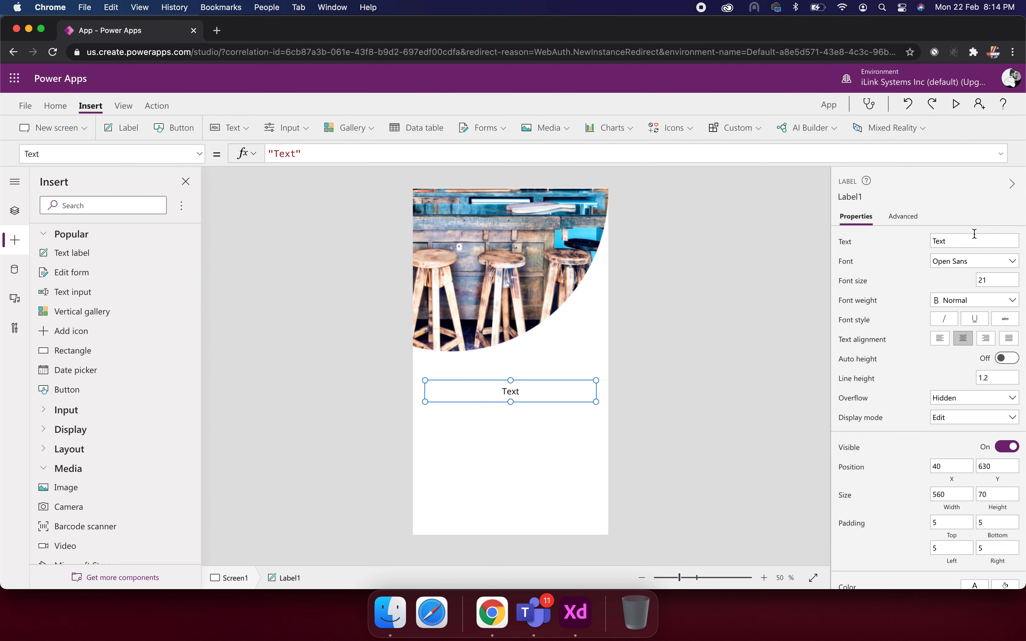
pyautogui.click(1012, 262)
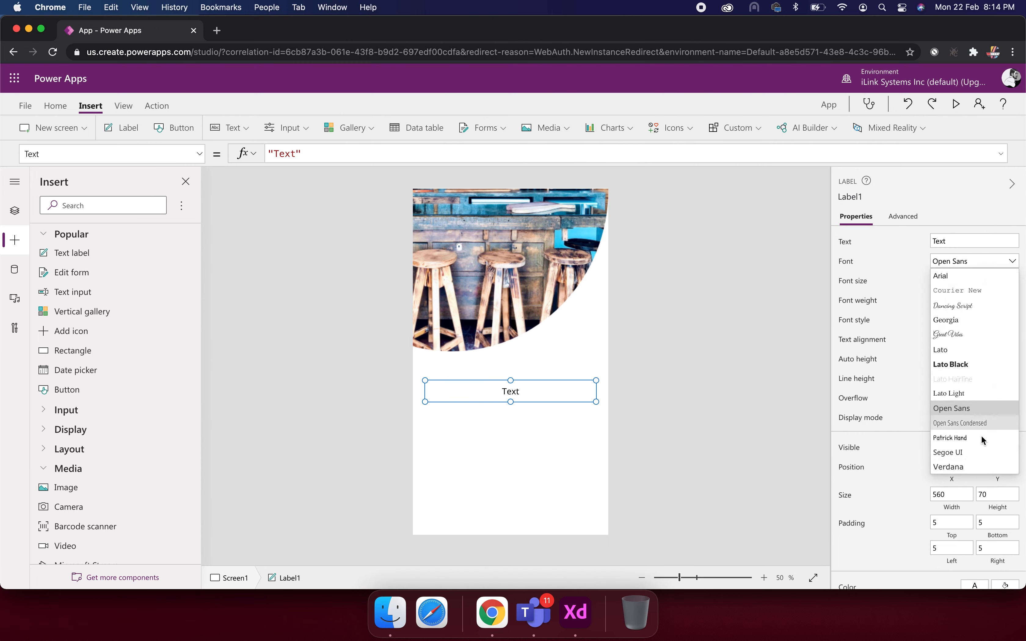
pyautogui.click(982, 365)
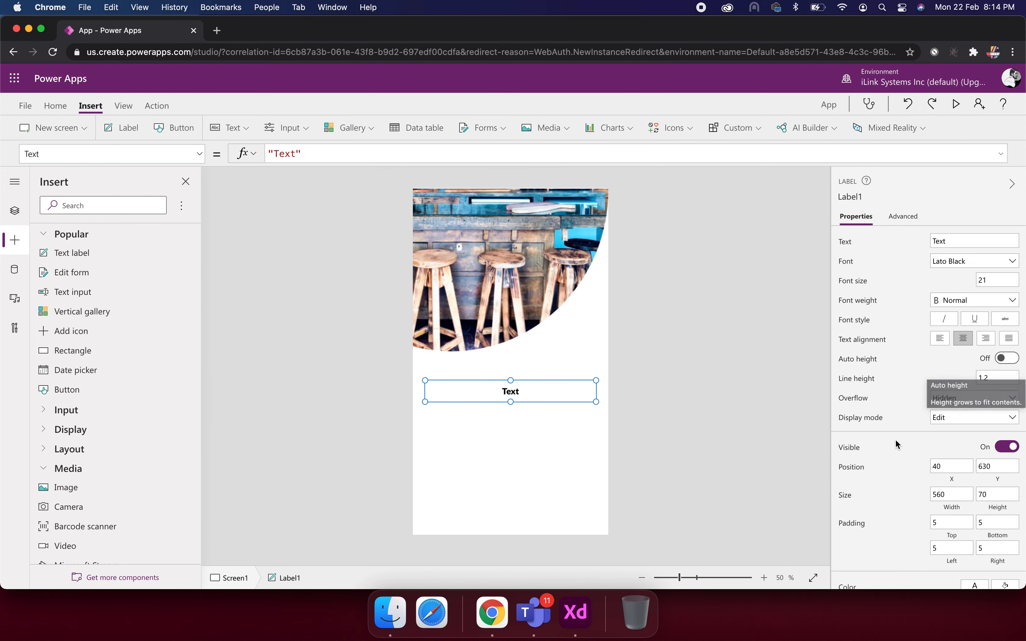
# Step: Check the greeting's style in Adobe XD, copy the hex code 6B6B6B from the color palette, and return to Power Apps
pyautogui.press('super+Tab')
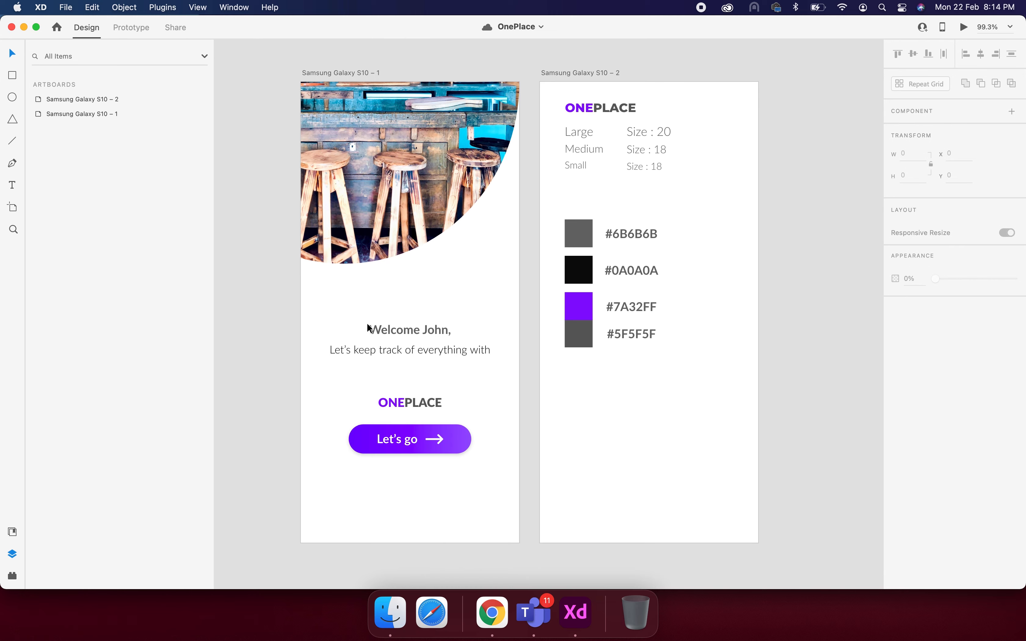
pyautogui.click(403, 335)
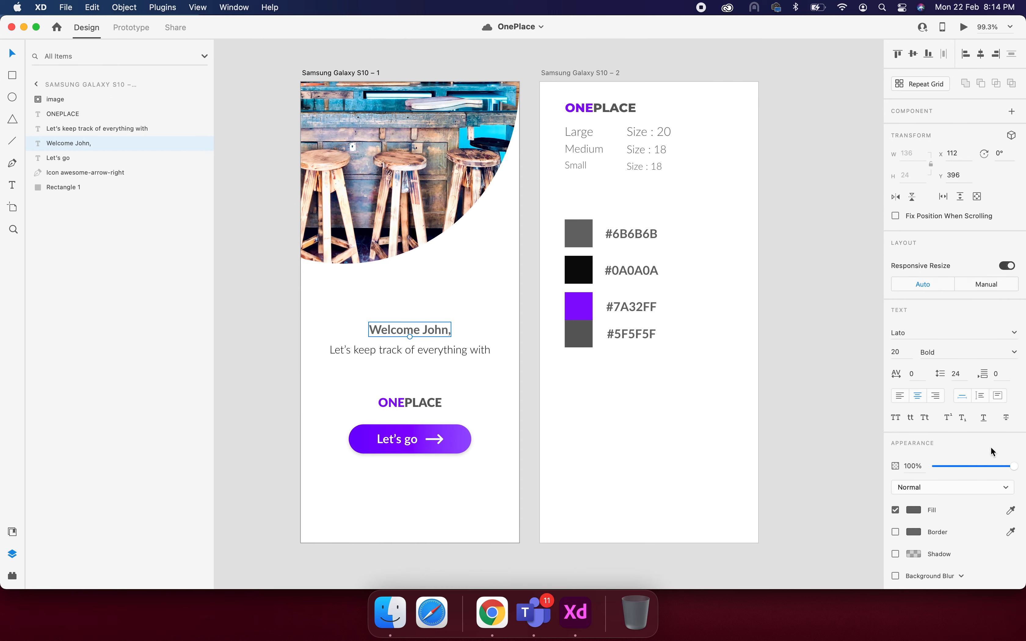
pyautogui.click(575, 231)
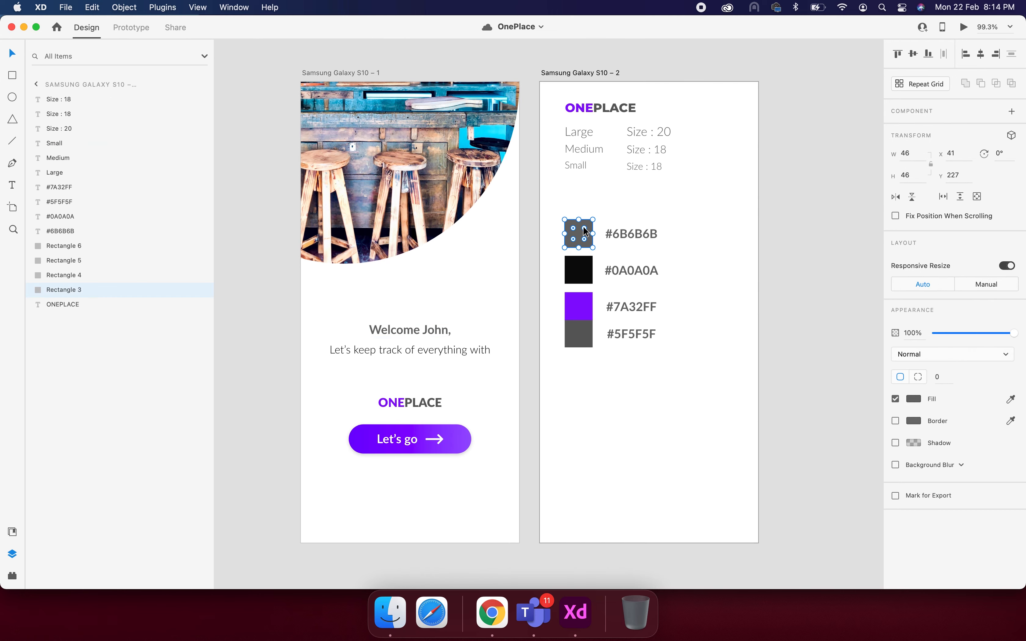
pyautogui.doubleClick(649, 232)
pyautogui.click(615, 232)
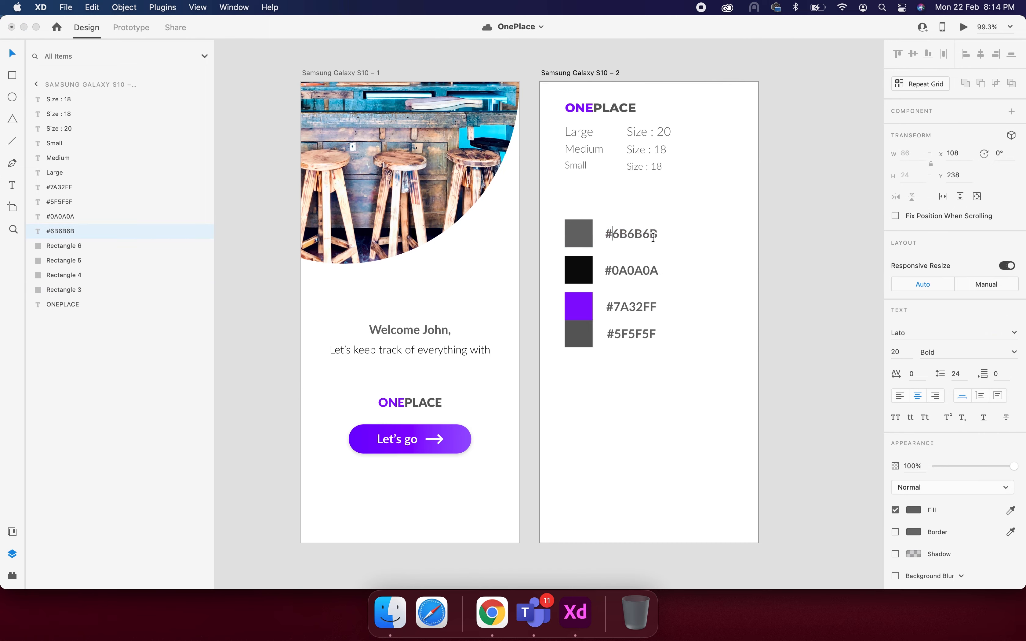
pyautogui.moveTo(660, 236); pyautogui.dragTo(614, 234)
pyautogui.press('super+c')
pyautogui.press('super+Tab')
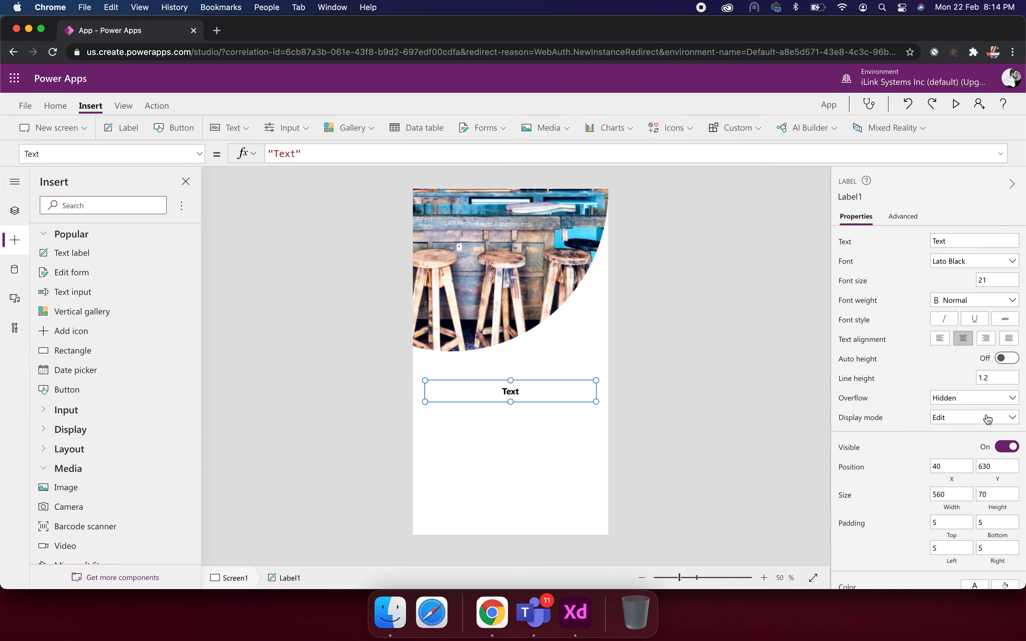
# Step: Set the label's text color to the custom hex value 6B6B6B
pyautogui.scroll(-5, 872, 483)
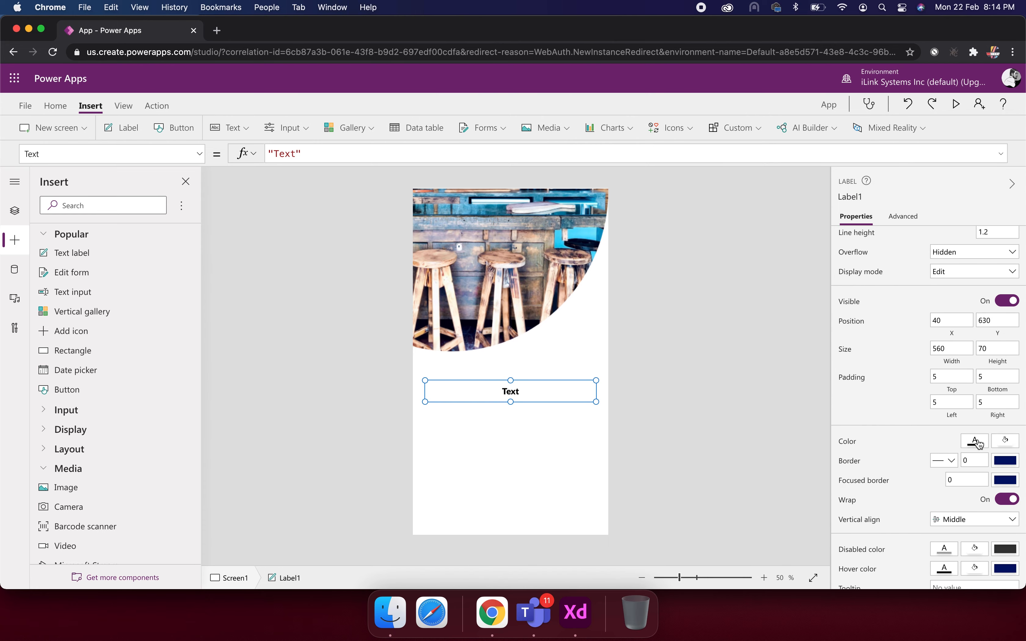
pyautogui.click(977, 442)
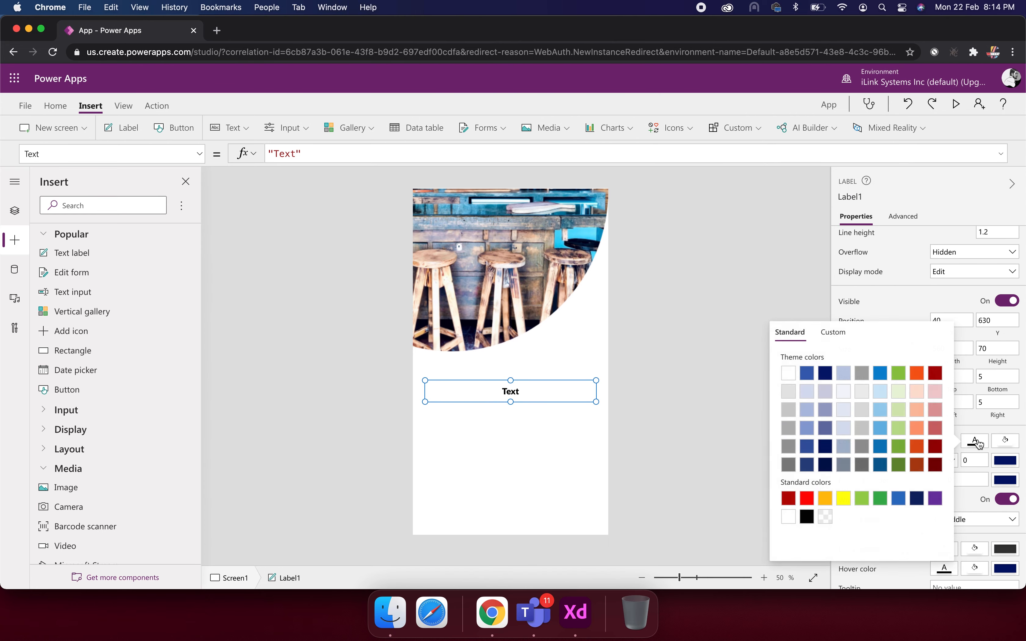
pyautogui.click(842, 334)
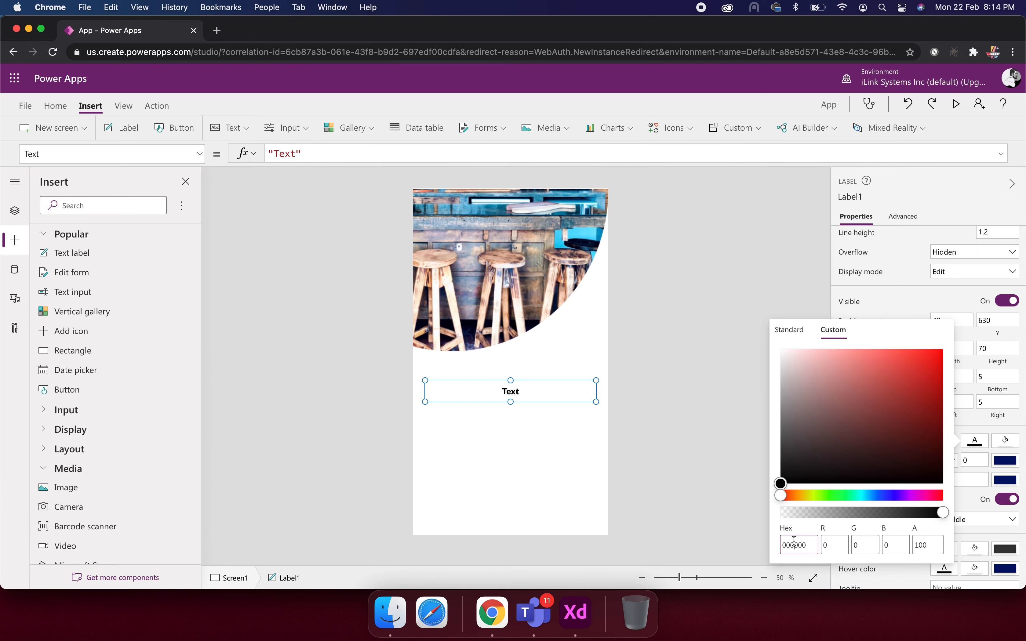
pyautogui.press('super+v')
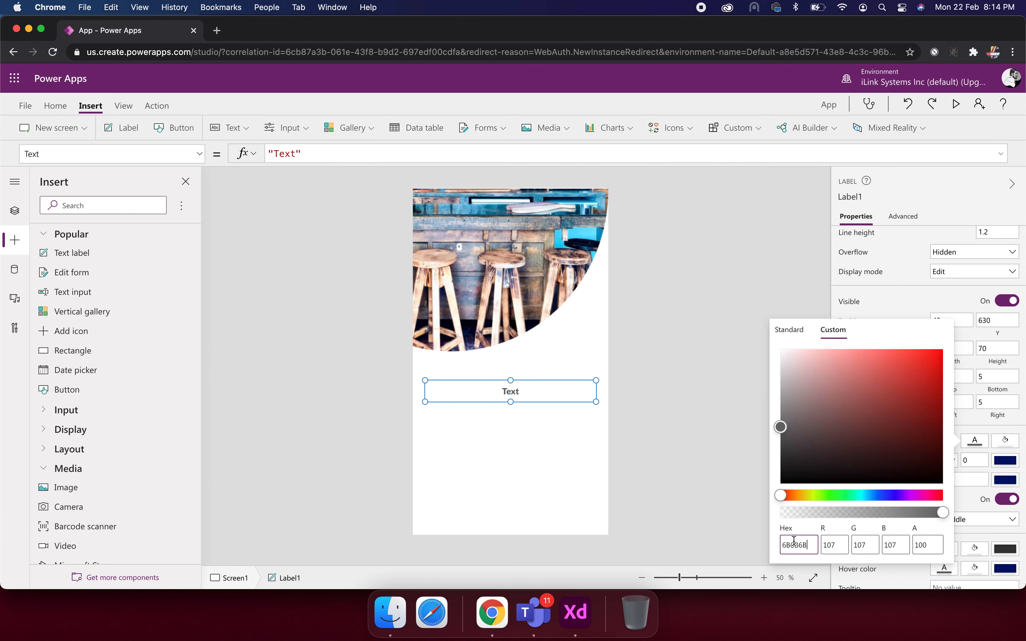
pyautogui.click(667, 445)
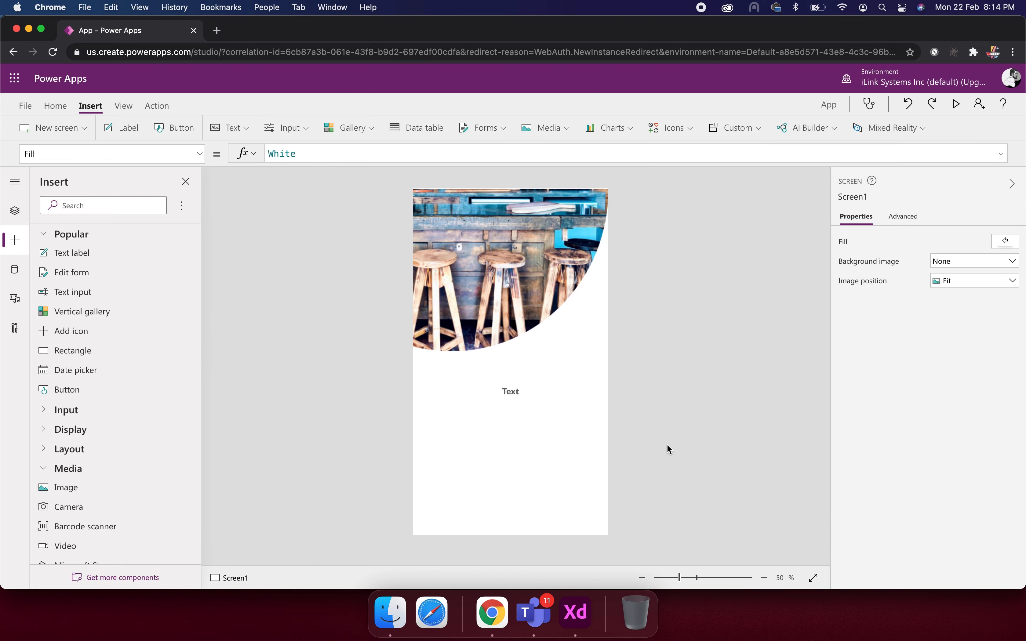
# Step: Check the greeting's font size in the Adobe XD mockup and set the Power Apps label's font size to 20
pyautogui.press('super+Tab')
pyautogui.click(410, 335)
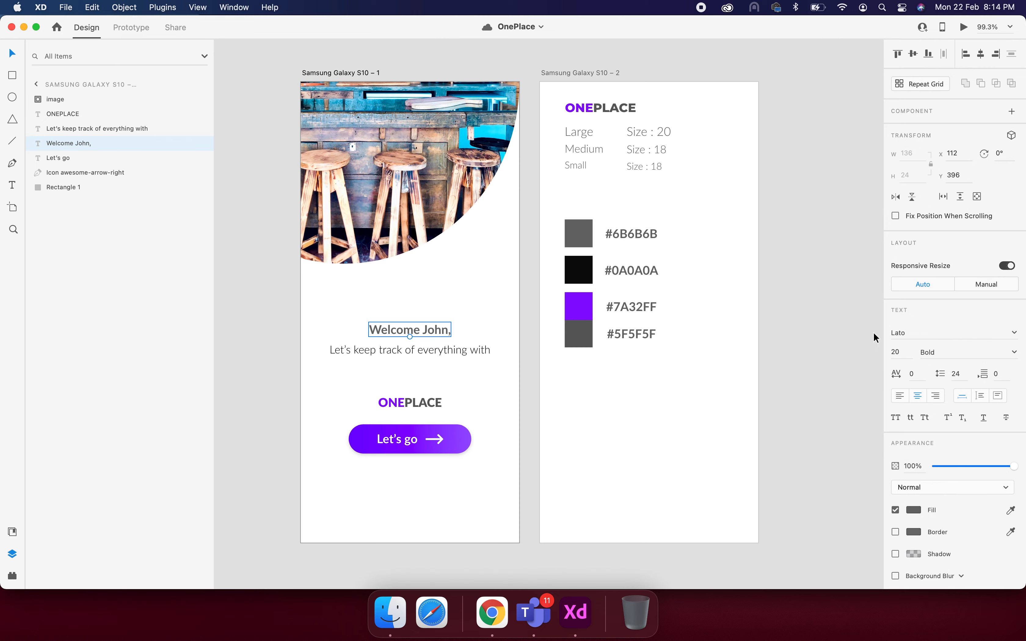
pyautogui.click(823, 309)
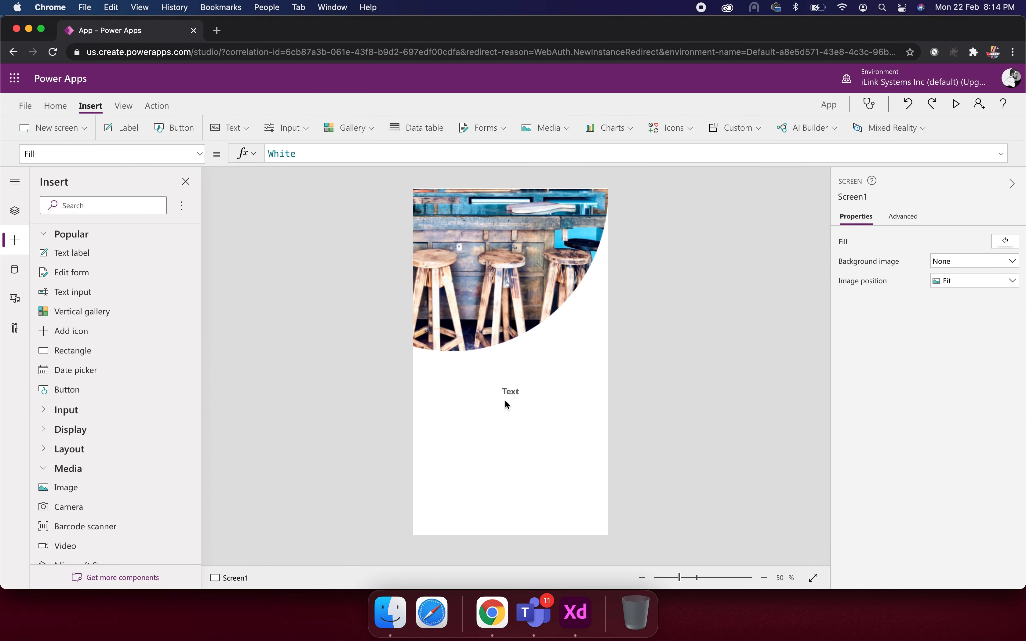
pyautogui.click(511, 392)
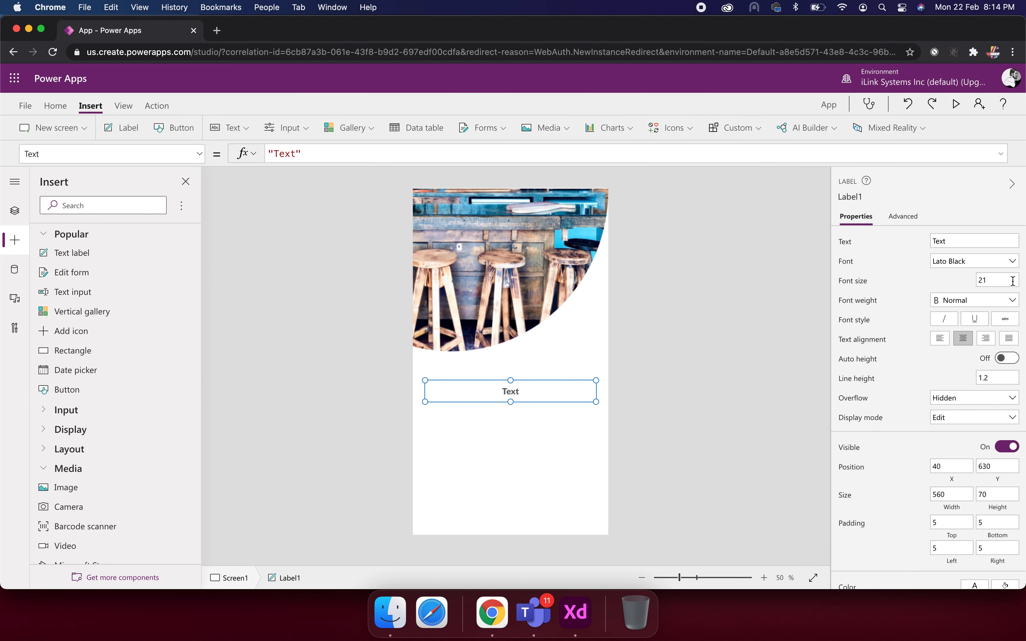
pyautogui.click(1009, 279)
# Step: Change the label's text formula to "Welcome" + some variable
pyautogui.click(514, 394)
pyautogui.doubleClick(514, 394)
pyautogui.doubleClick(950, 241)
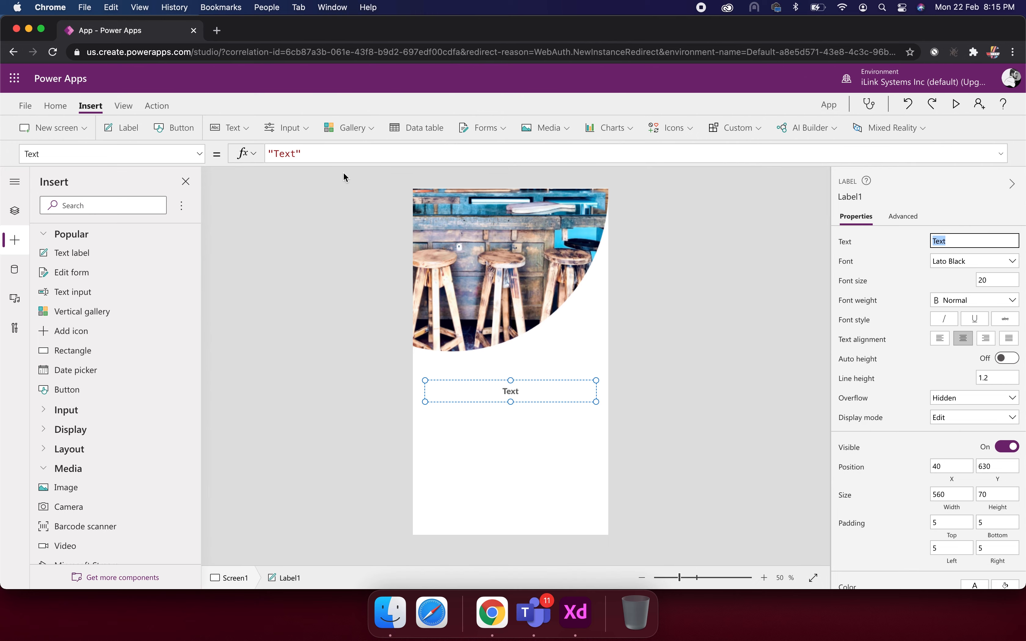
pyautogui.click(285, 154)
pyautogui.click(286, 154)
pyautogui.write('Welcome')
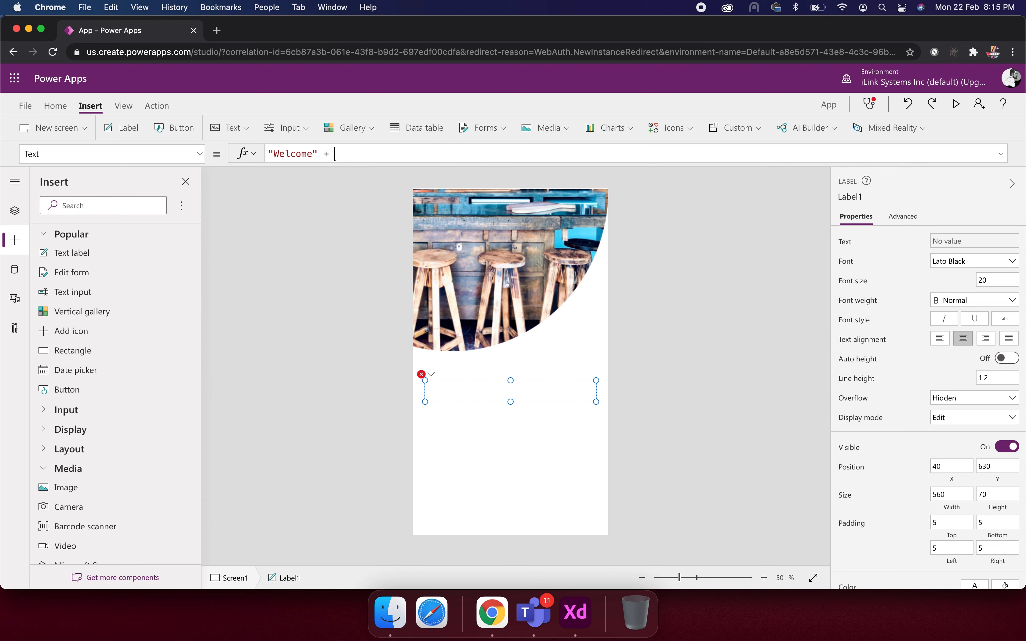
pyautogui.write('me" + some variable')
# Step: Remove the variable part of the formula and extend the Welcome text with the sample first name and an exclamation mark
pyautogui.doubleClick(432, 152)
pyautogui.click(431, 152)
pyautogui.tripleClick(328, 151)
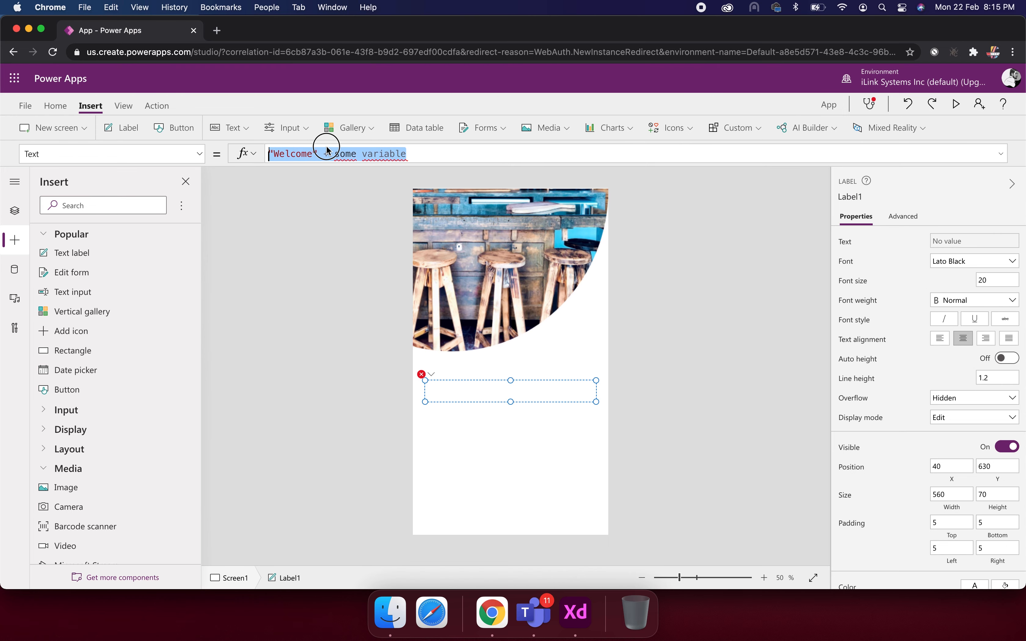
pyautogui.moveTo(327, 151); pyautogui.dragTo(408, 153)
pyautogui.press('BackSpace')
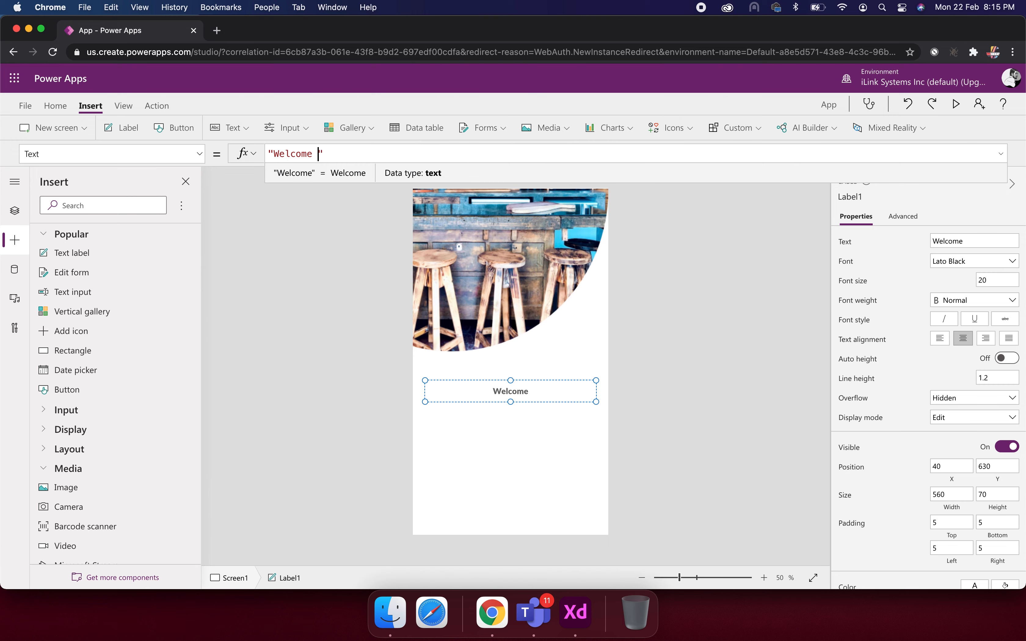
pyautogui.write('John')
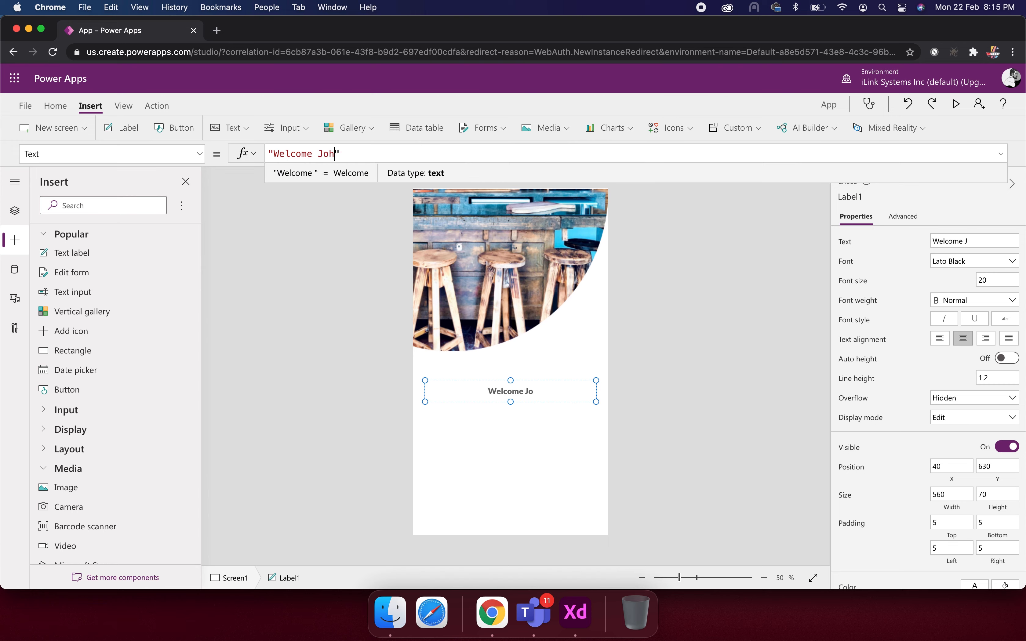
pyautogui.write('!')
pyautogui.click(316, 422)
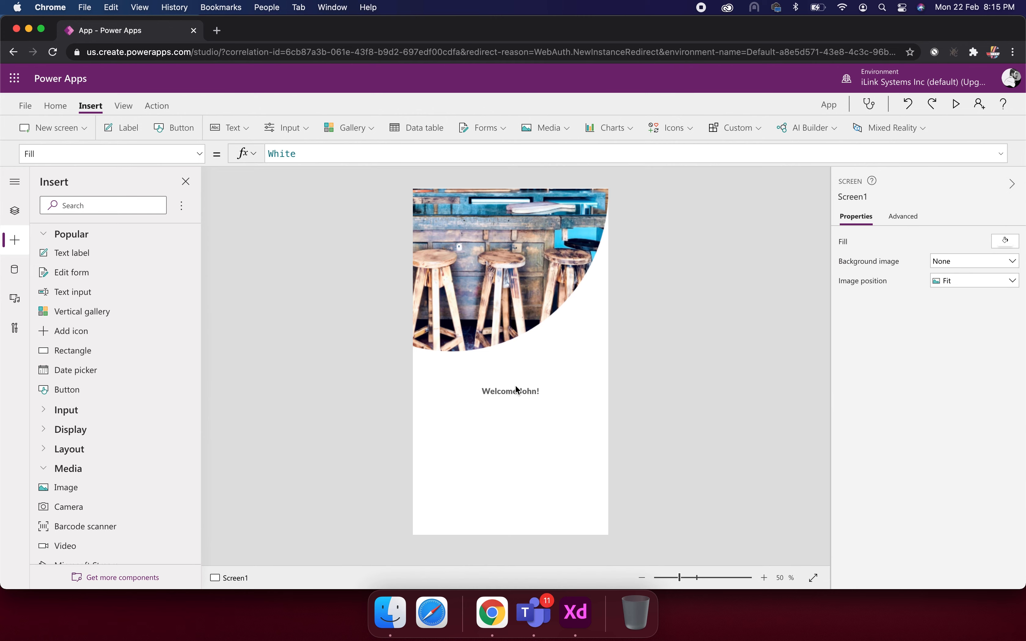
pyautogui.click(531, 390)
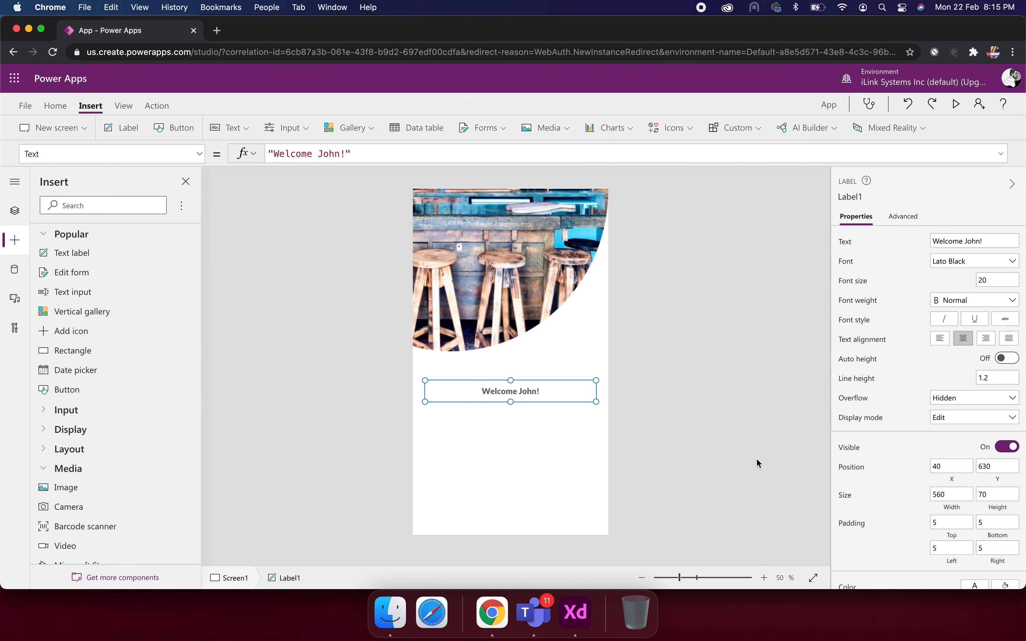
pyautogui.click(748, 329)
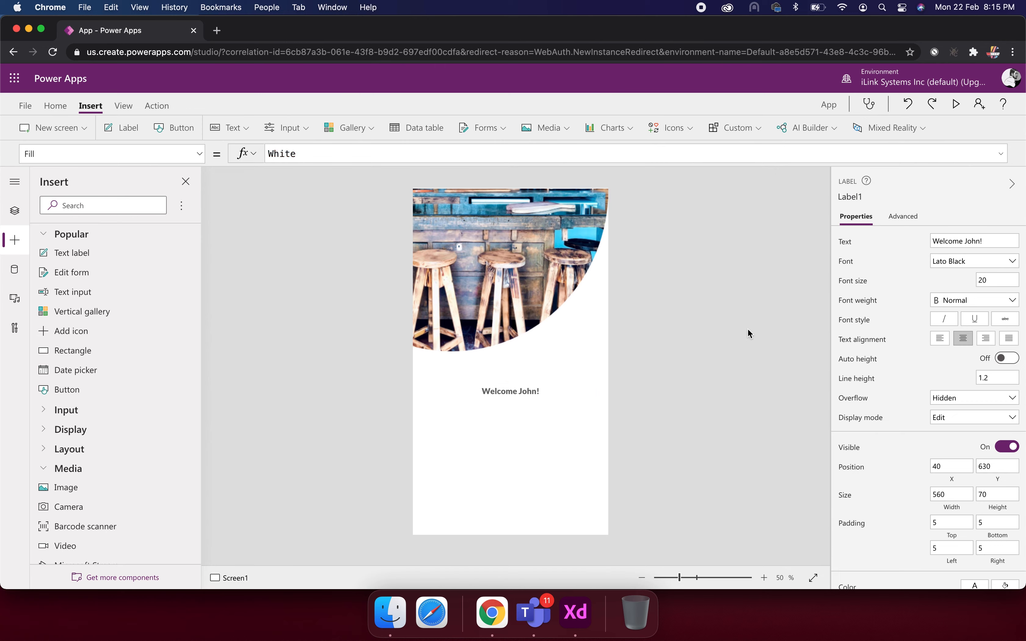
# Step: Check the greeting text in the Adobe XD mockup and change the Power Apps label's closing punctuation to a comma
pyautogui.click(572, 602)
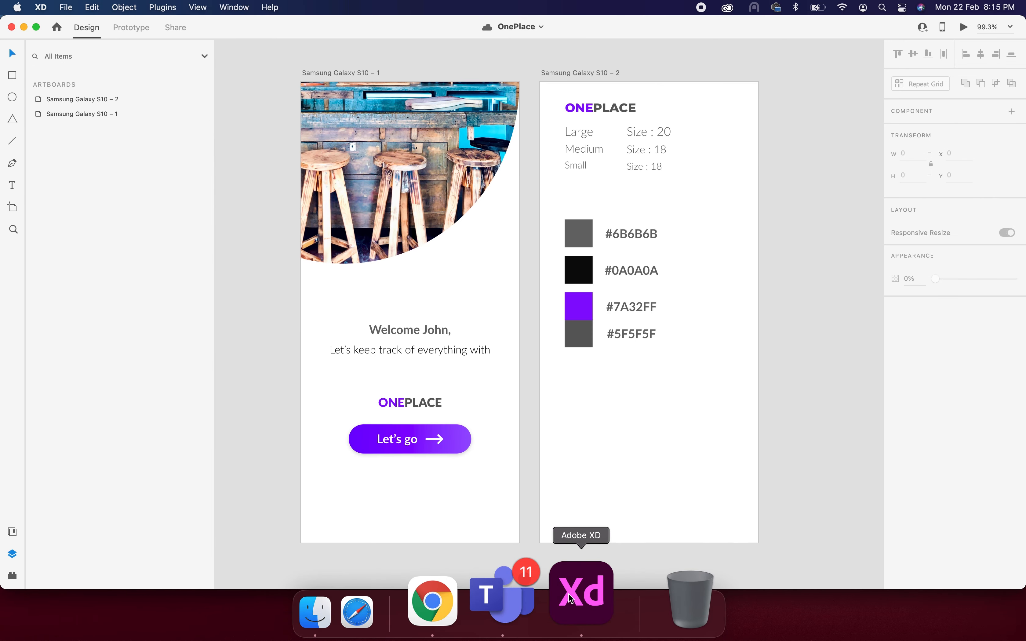
pyautogui.doubleClick(382, 352)
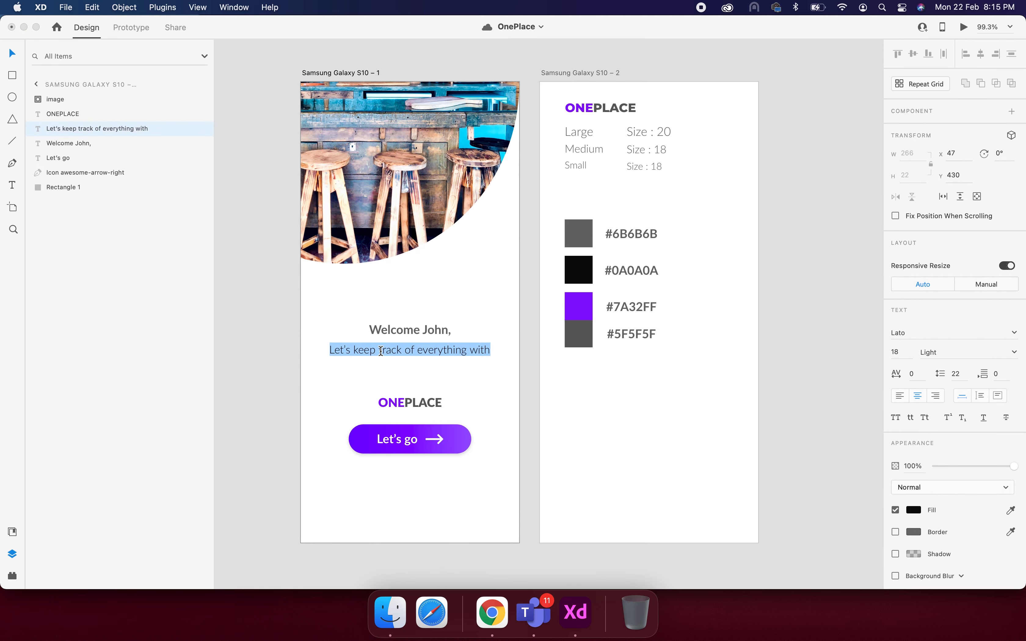
pyautogui.press('Escape')
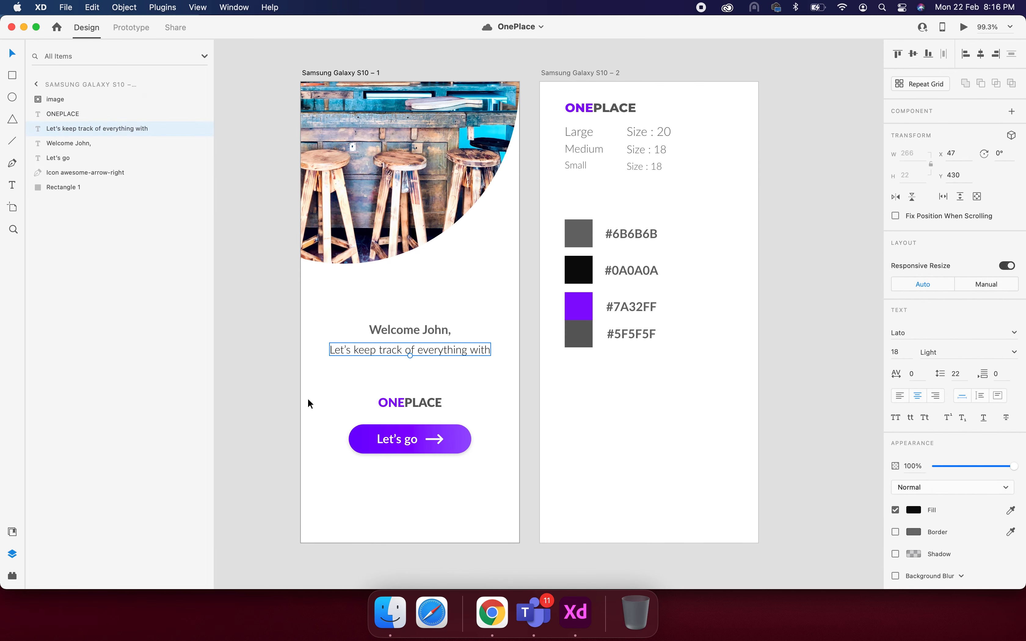
pyautogui.press('super+Tab')
pyautogui.click(529, 388)
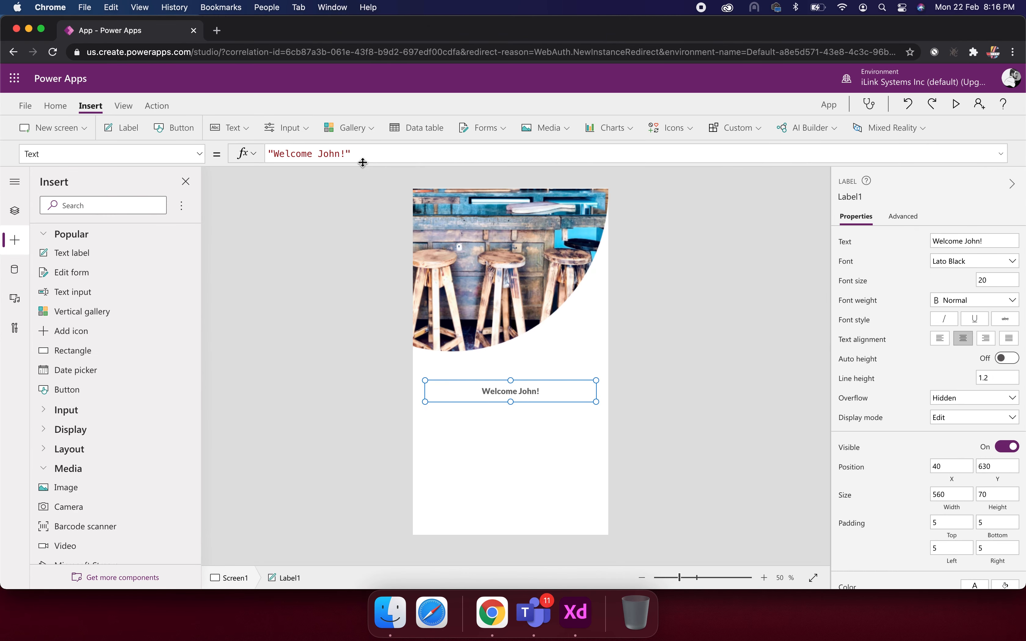
pyautogui.click(408, 153)
pyautogui.press('BackSpace')
pyautogui.write(',')
pyautogui.click(409, 422)
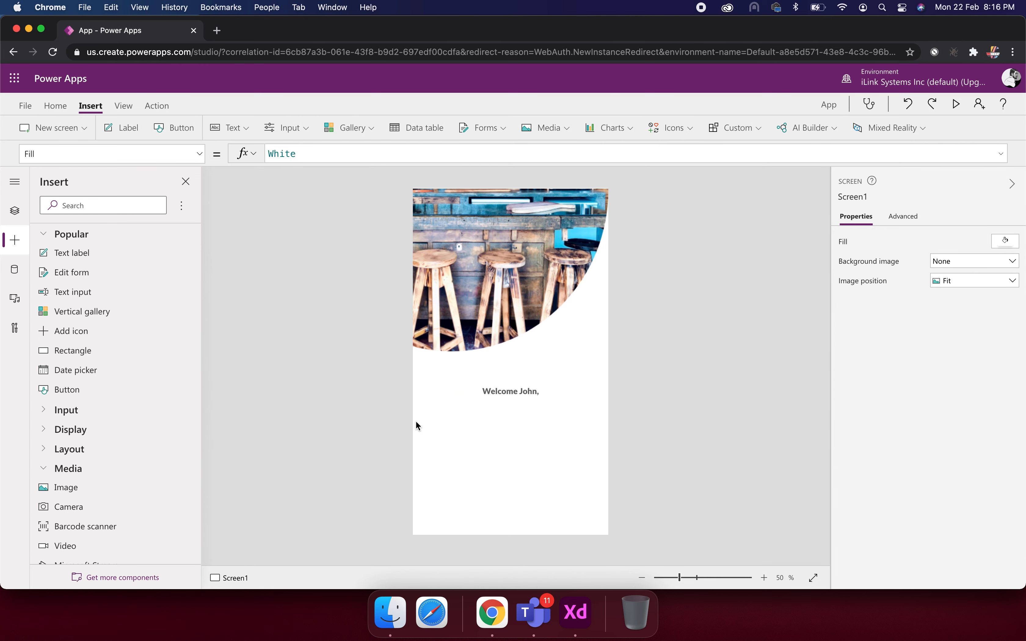
# Step: Duplicate the greeting label and place the copy directly below the original at X 40, Y 700
pyautogui.click(498, 395)
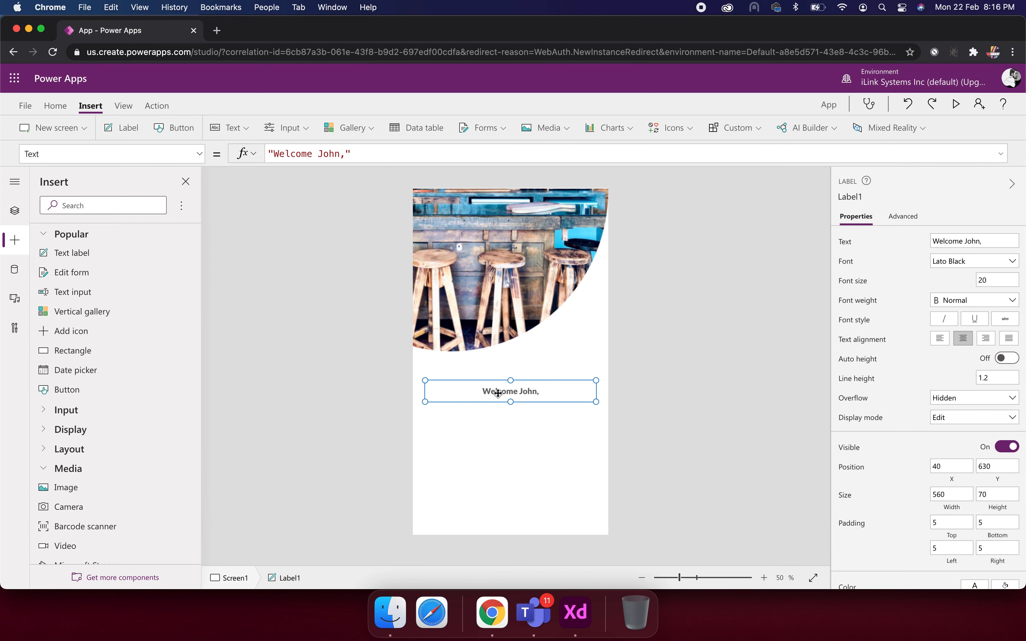
pyautogui.hotkey('ctrl', 'c')
pyautogui.hotkey('ctrl', 'v')
pyautogui.moveTo(493, 397); pyautogui.dragTo(487, 412)
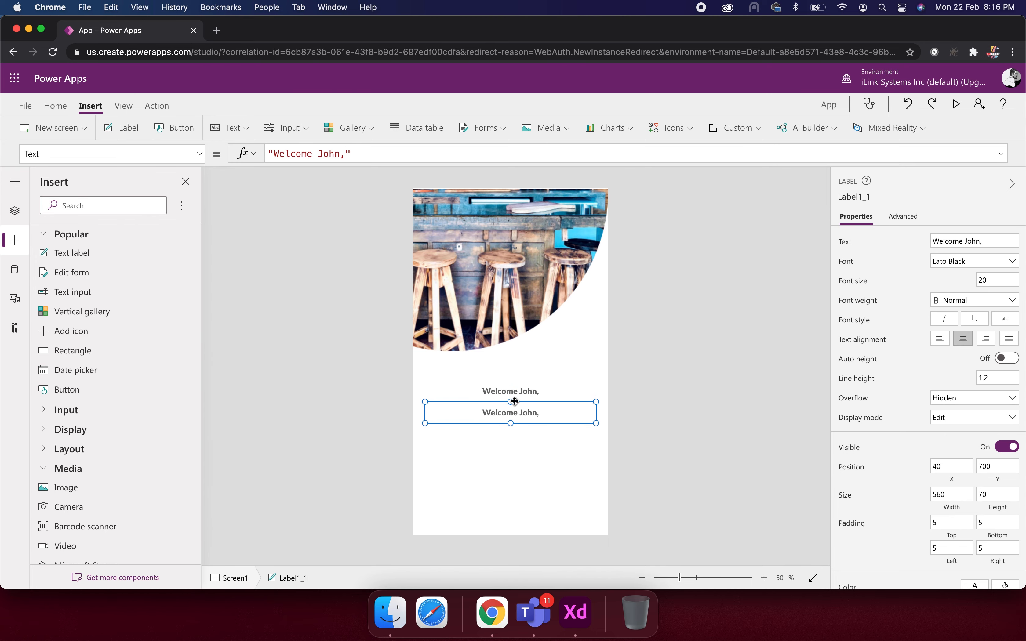
# Step: Shorten the upper greeting label to fit its text, trying a height of 45 and settling on about 36
pyautogui.scroll(5, 515, 401)
pyautogui.click(515, 298)
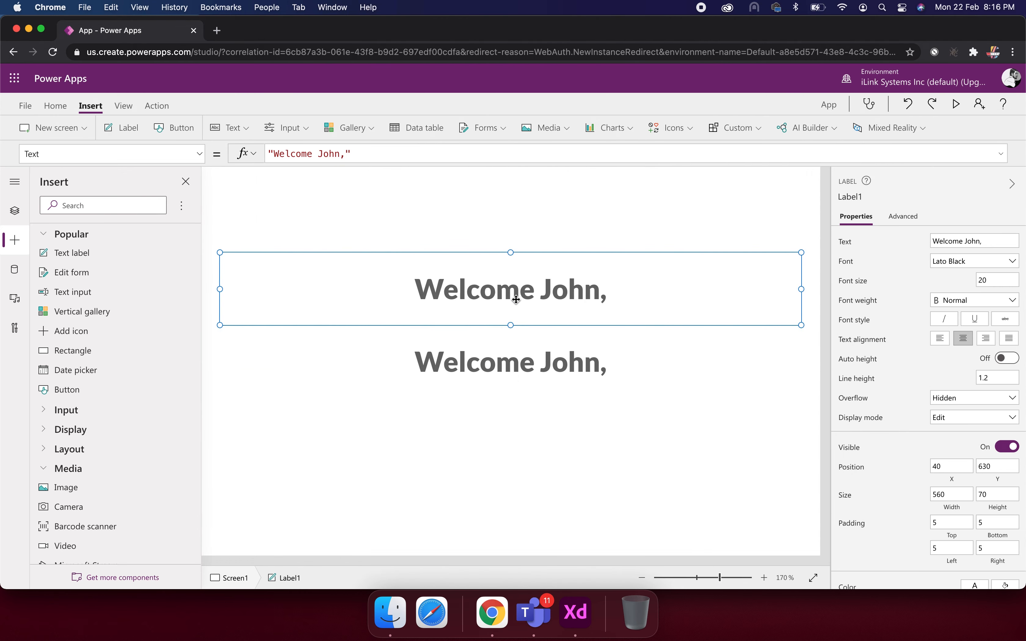
pyautogui.scroll(-5, 520, 380)
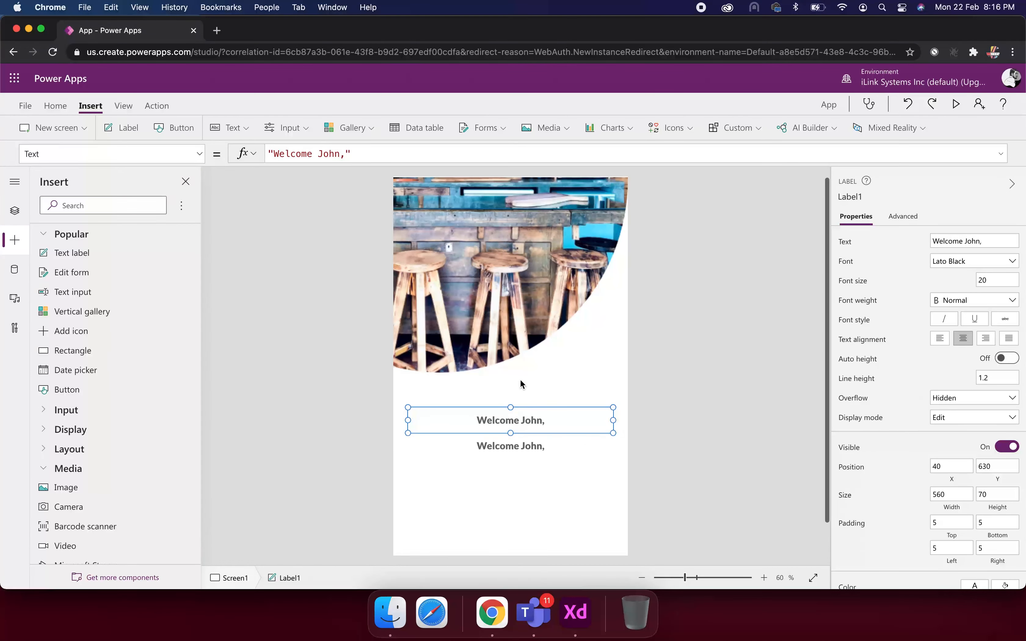
pyautogui.scroll(3, 526, 405)
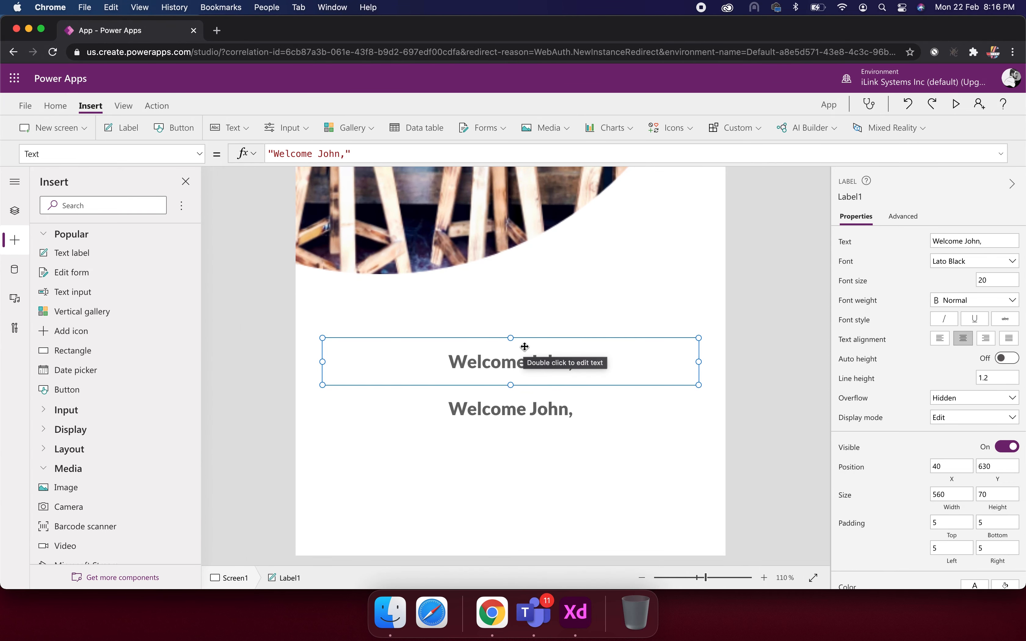
pyautogui.moveTo(511, 385); pyautogui.dragTo(511, 363)
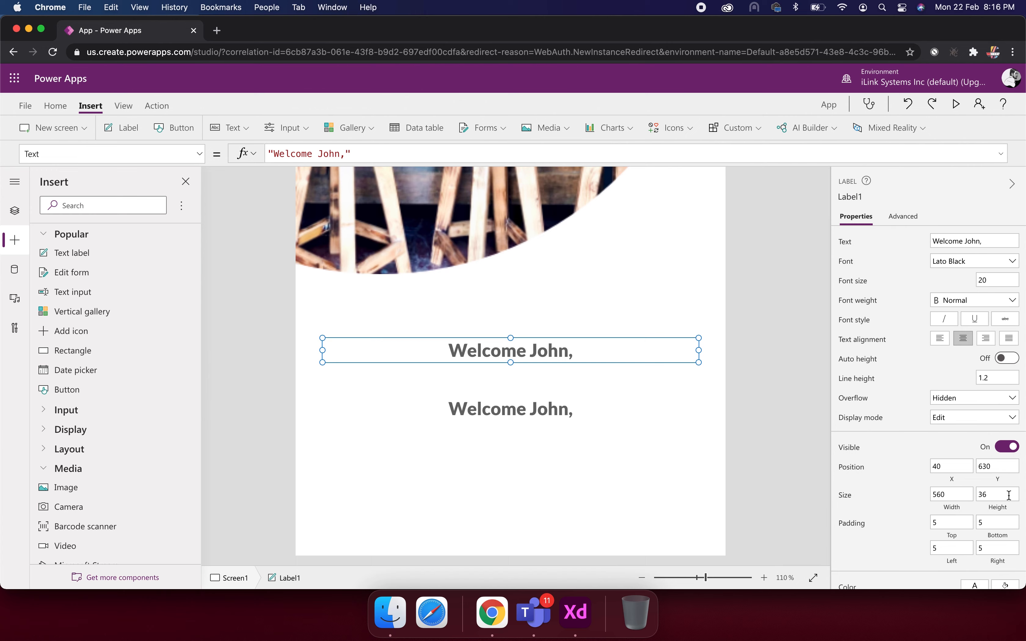
pyautogui.click(998, 494)
pyautogui.click(905, 501)
pyautogui.click(1000, 494)
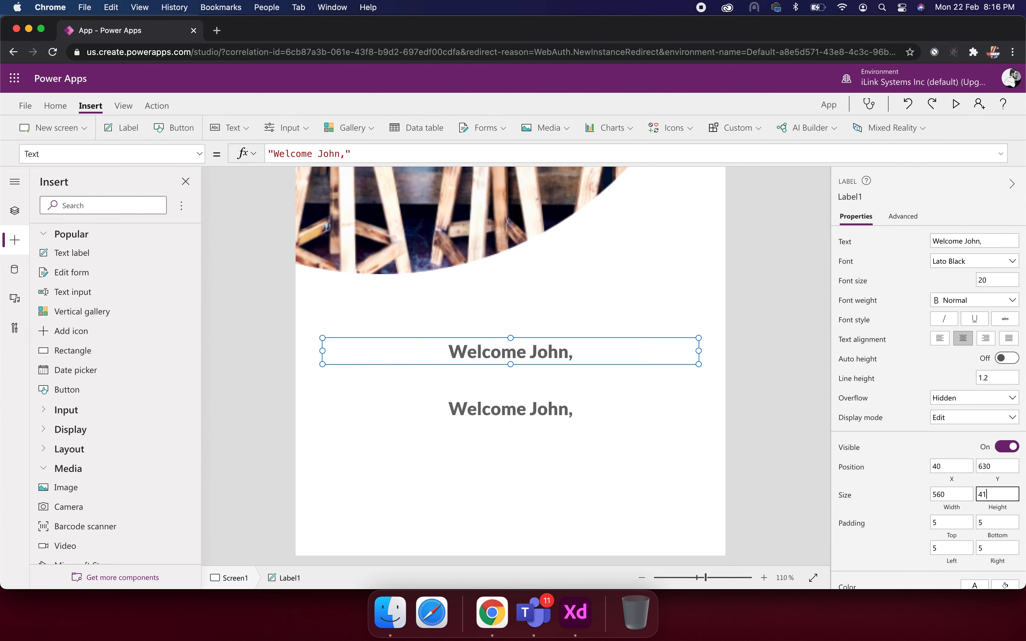
pyautogui.click(867, 497)
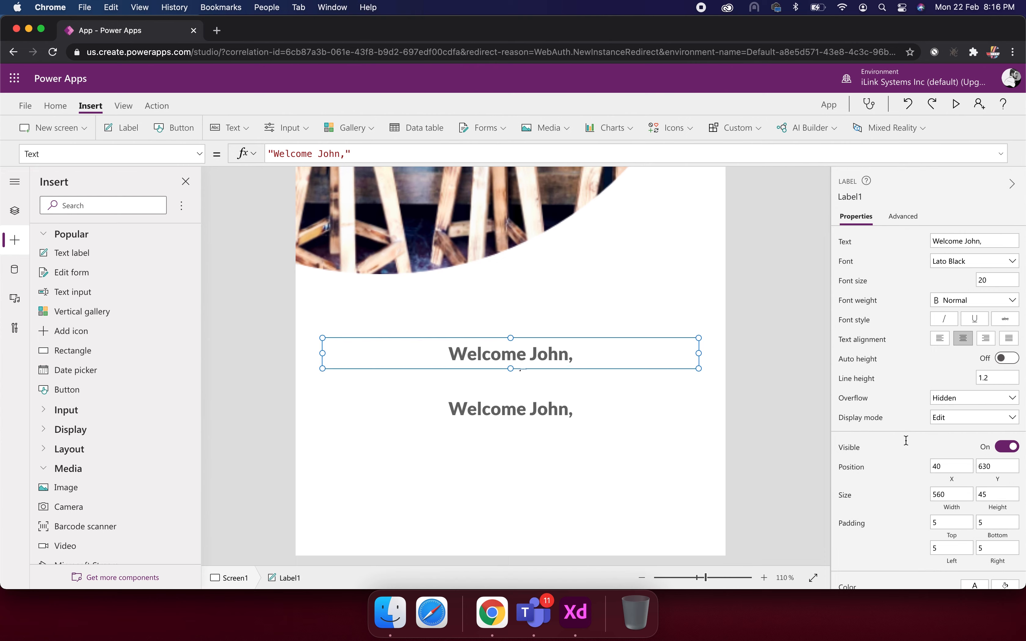
pyautogui.moveTo(511, 369); pyautogui.dragTo(511, 363)
# Step: Reduce the copied label's height to 46 and move it up against the first label at Y 667
pyautogui.click(497, 407)
pyautogui.moveTo(511, 387); pyautogui.dragTo(488, 376)
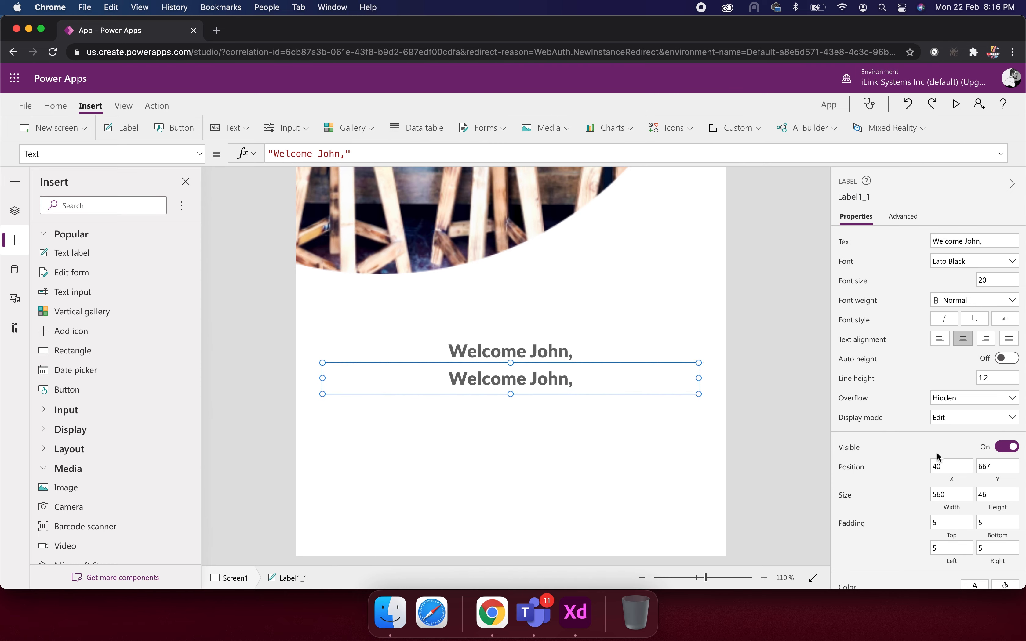
# Step: Align the centers of the two stacked greeting labels
pyautogui.keyDown('shift'); pyautogui.click(474, 354); pyautogui.keyUp('shift')
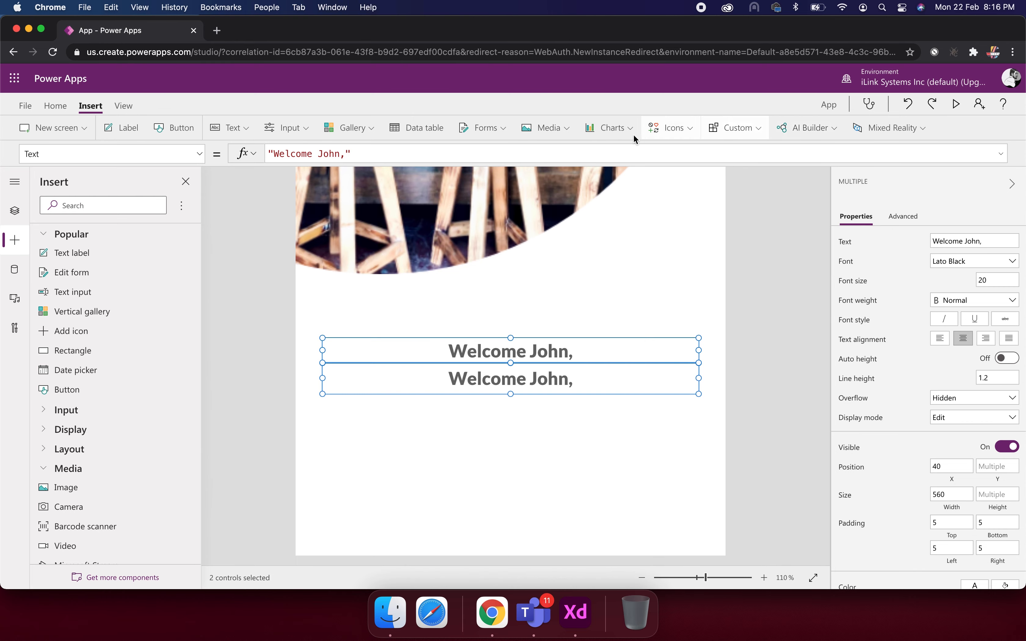
pyautogui.click(55, 105)
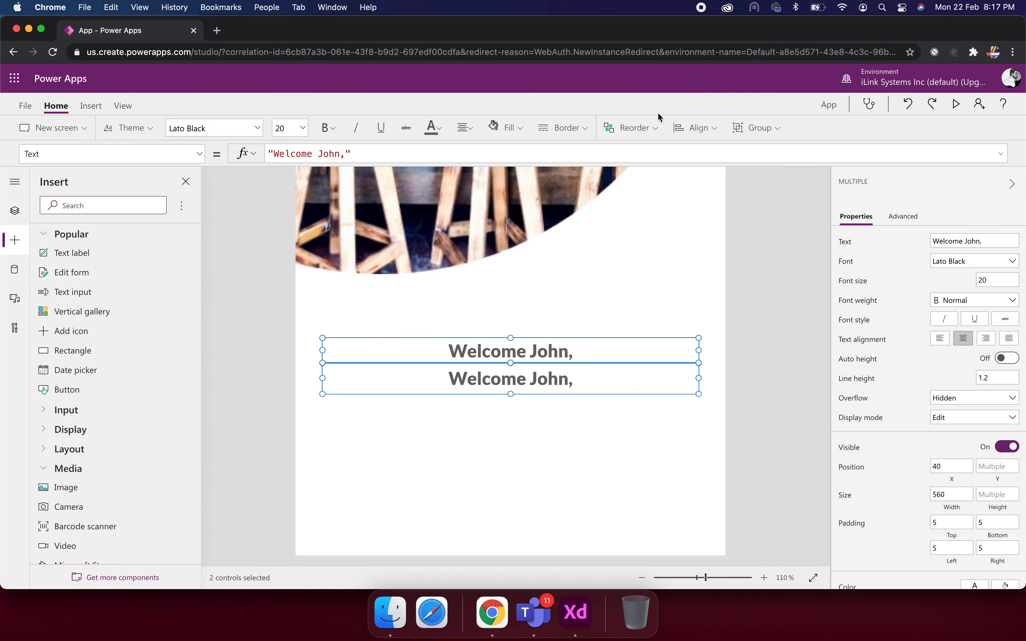
pyautogui.click(716, 130)
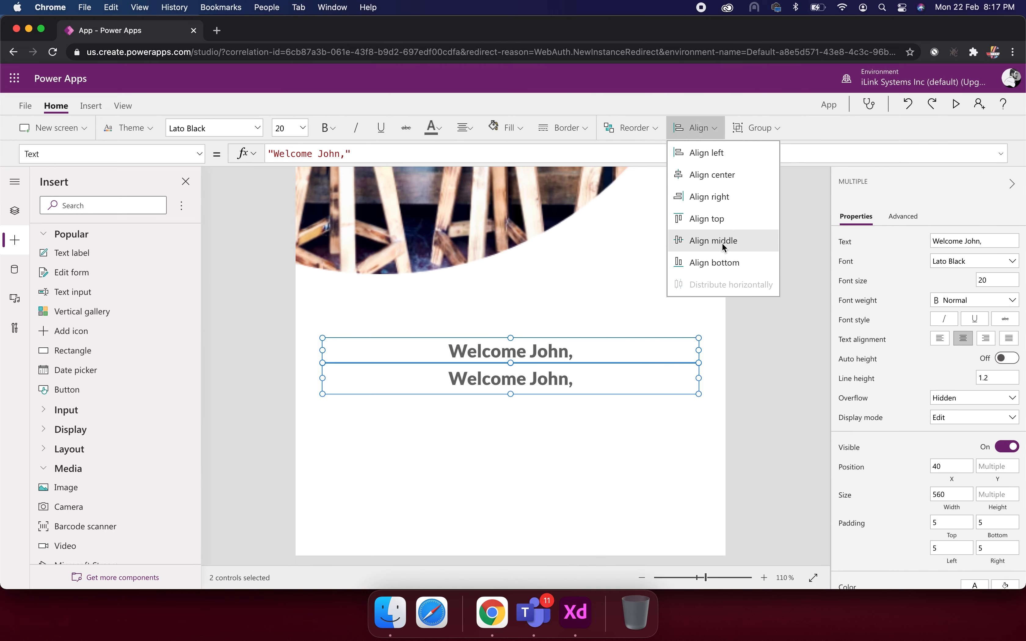
pyautogui.click(727, 174)
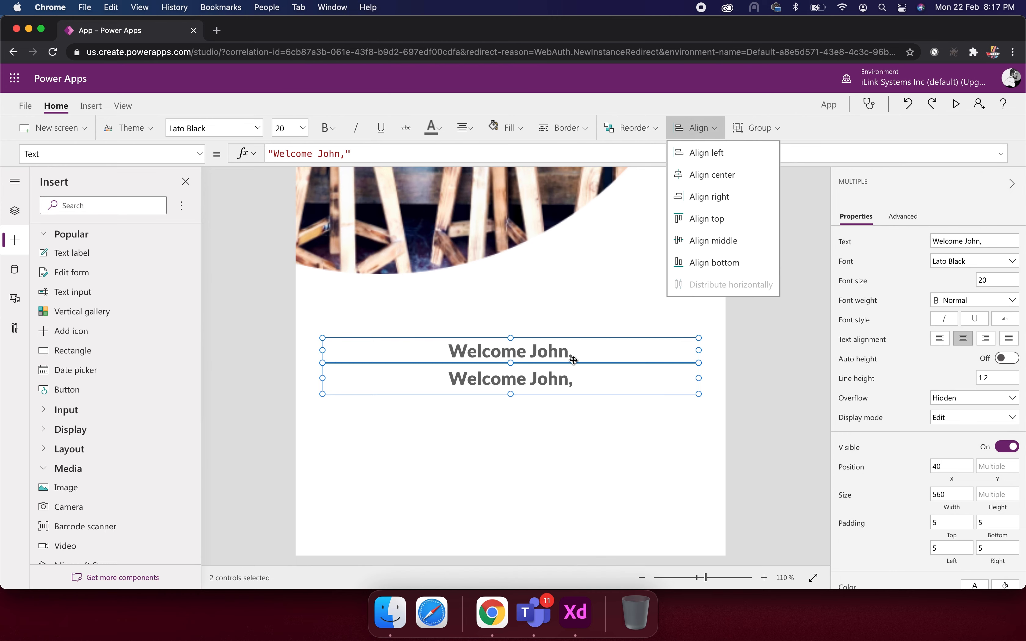
pyautogui.click(543, 441)
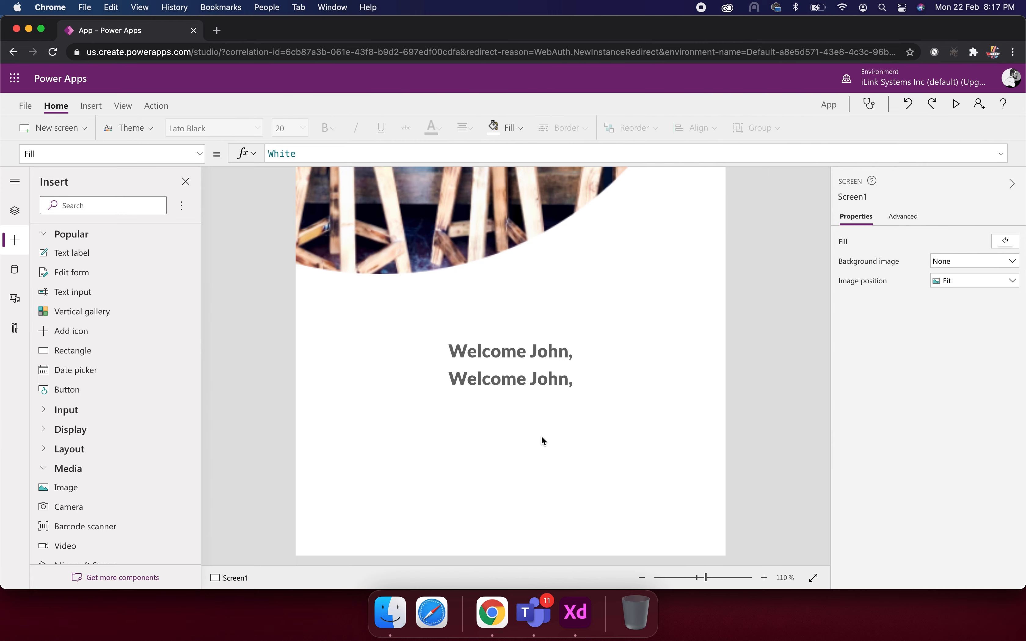
# Step: Set the lower greeting label's font to Lato and its font weight to Lighter
pyautogui.click(519, 368)
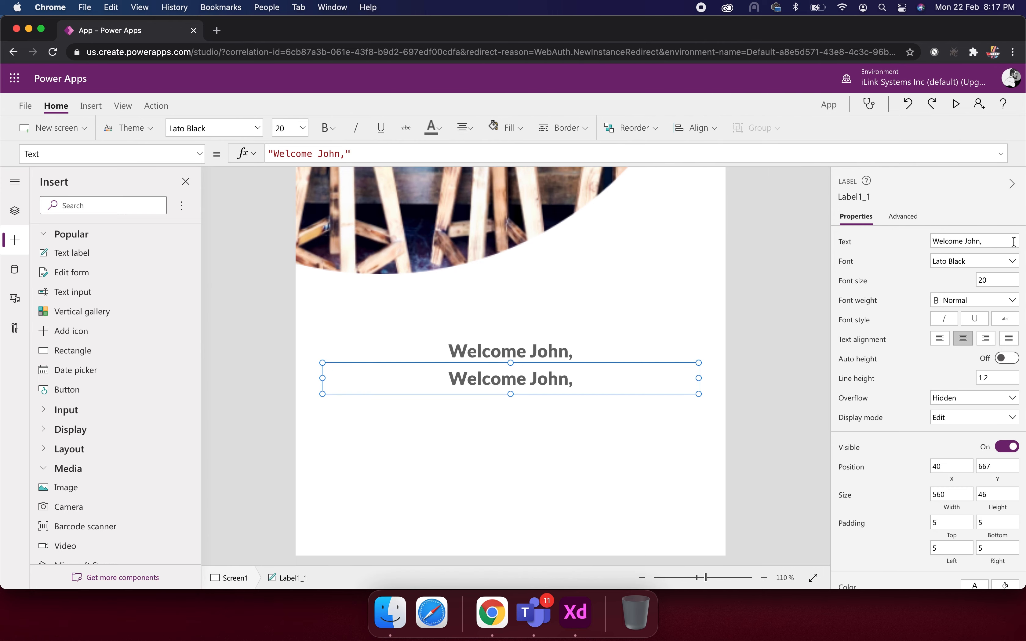
pyautogui.click(1014, 262)
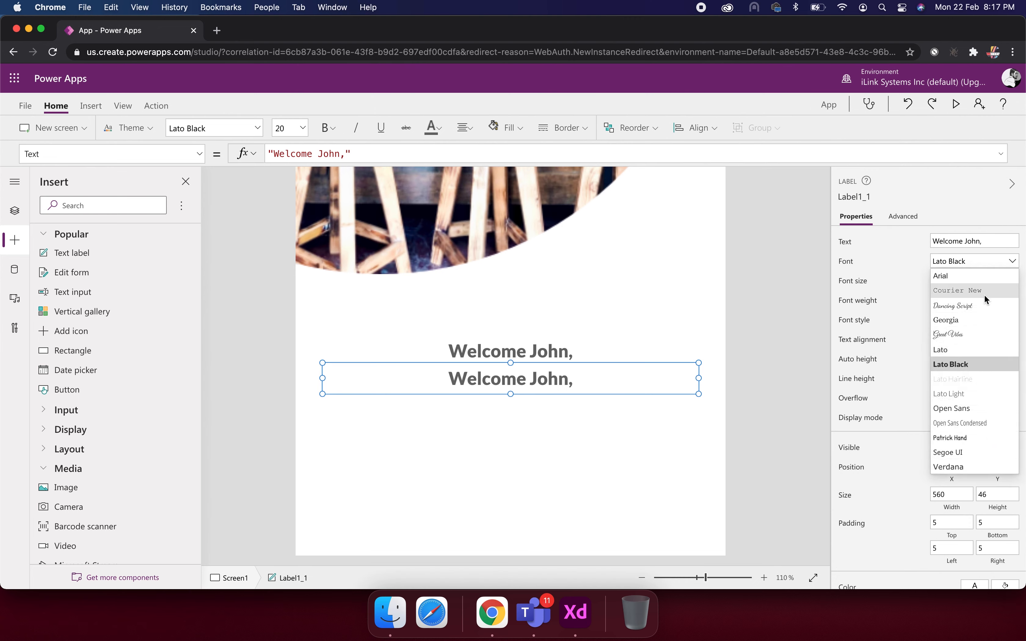
pyautogui.click(972, 355)
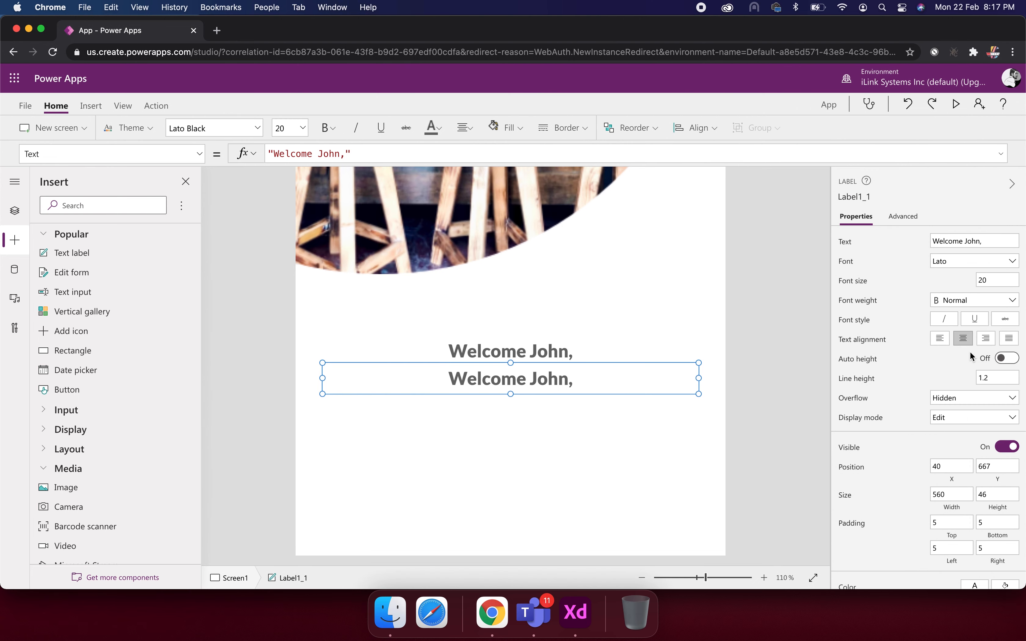
pyautogui.click(1018, 302)
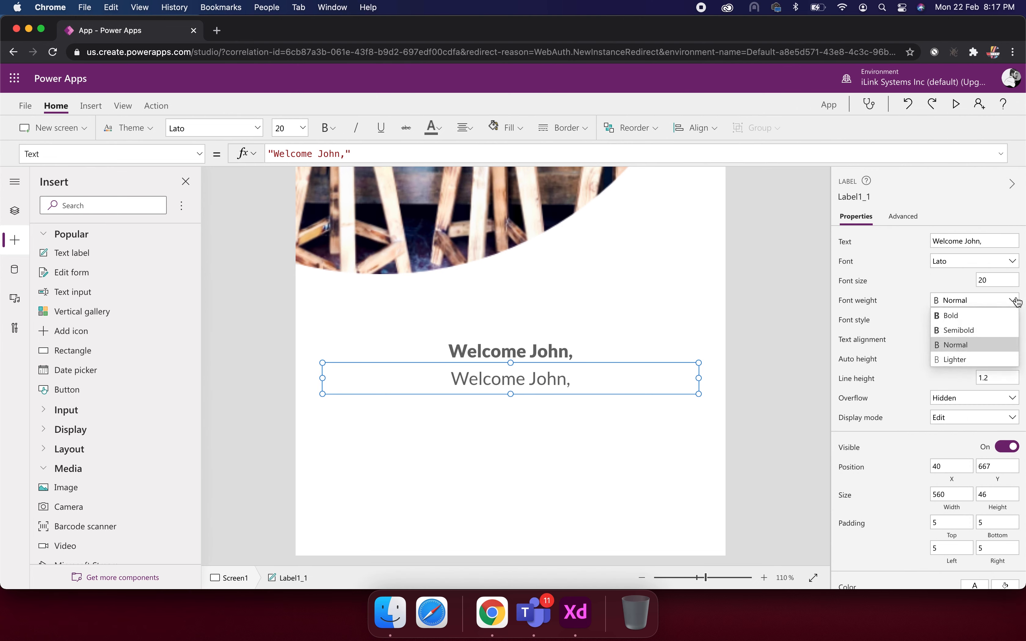
pyautogui.click(974, 360)
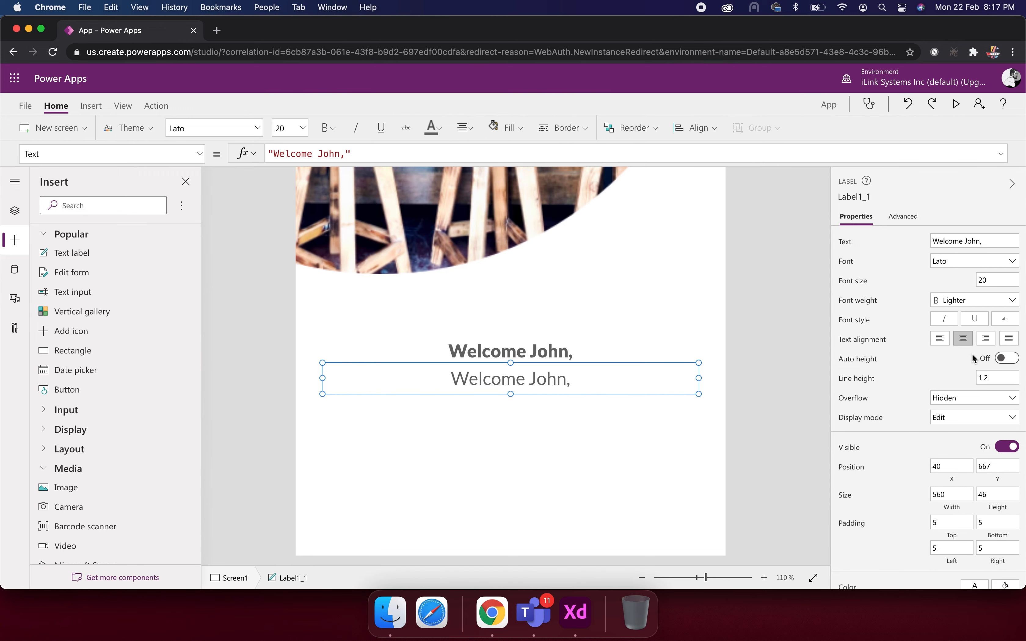
# Step: Copy the text "Let's keep track of everything with" from the Adobe XD mockup into the lower Power Apps label
pyautogui.press('super+Tab')
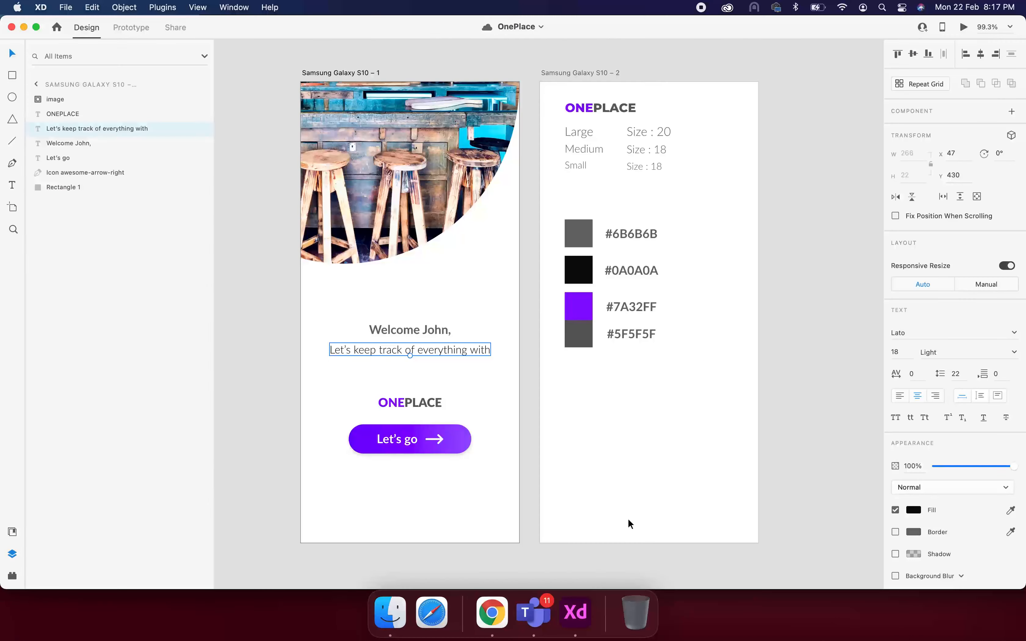
pyautogui.doubleClick(451, 350)
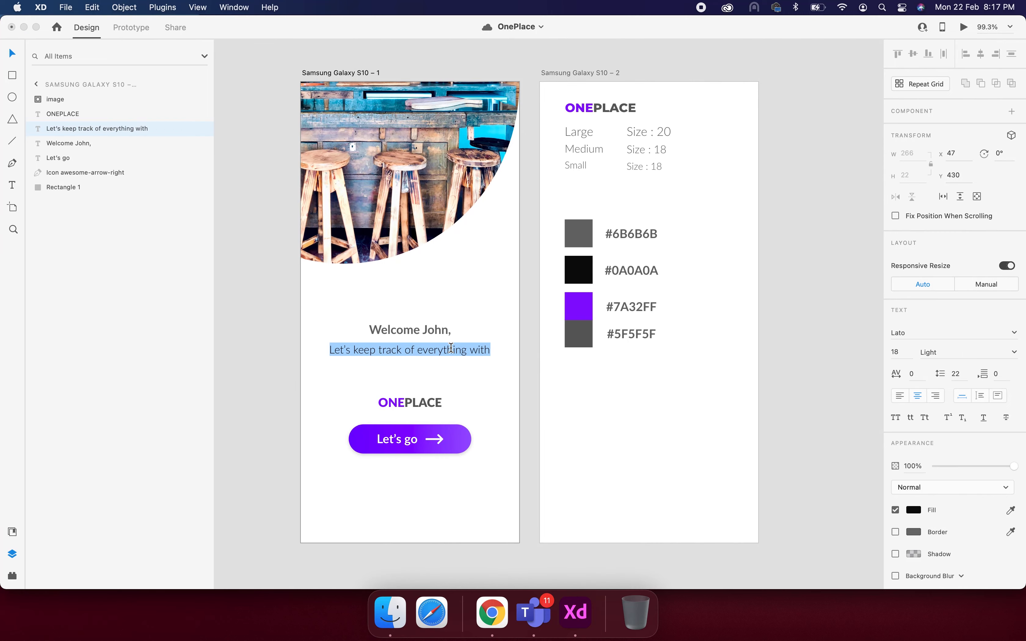
pyautogui.press('Escape')
pyautogui.press('super+Tab')
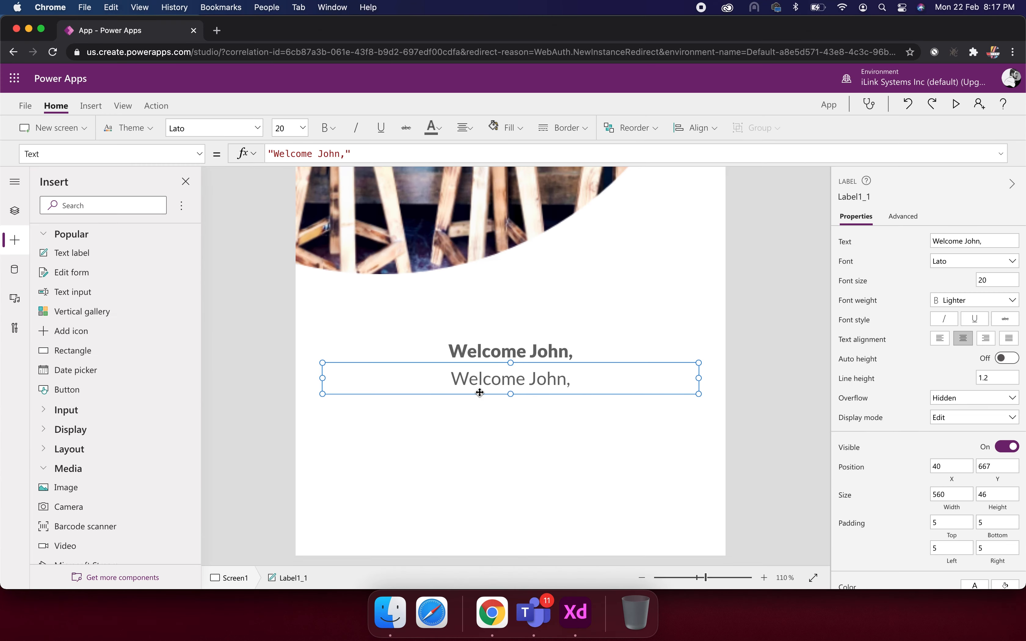
pyautogui.doubleClick(486, 382)
pyautogui.press('super+v')
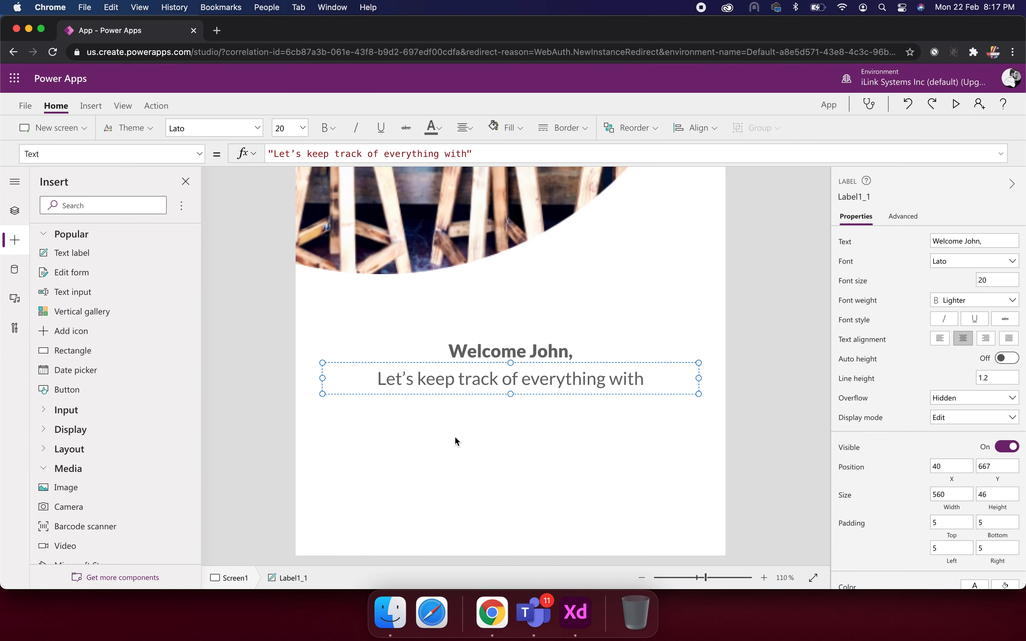
pyautogui.click(455, 440)
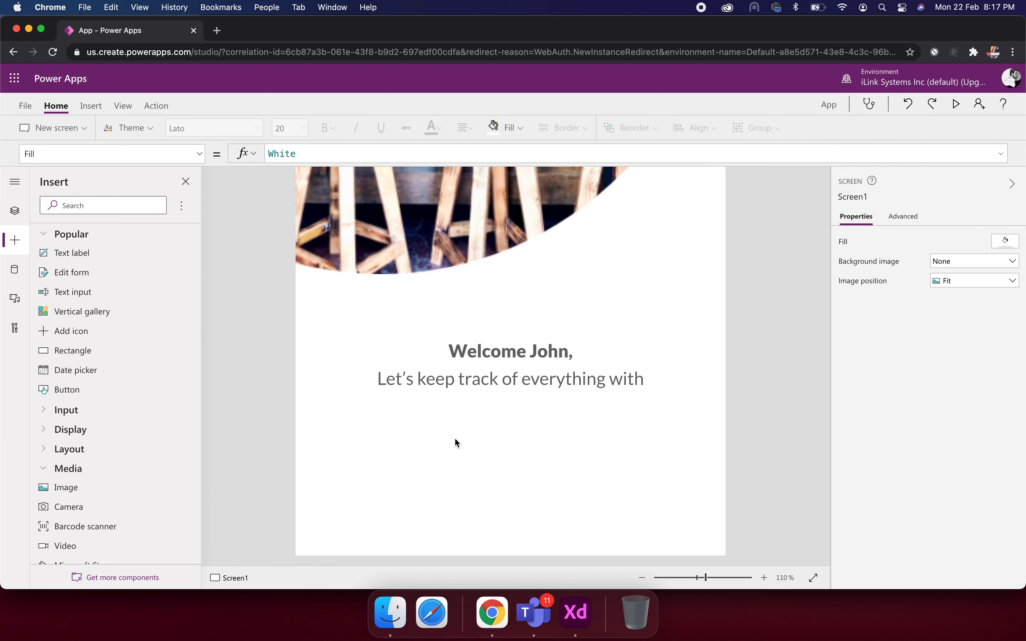
# Step: Duplicate the bold greeting label and place the copy below the tagline at X 40, Y 771
pyautogui.scroll(3, 527, 432)
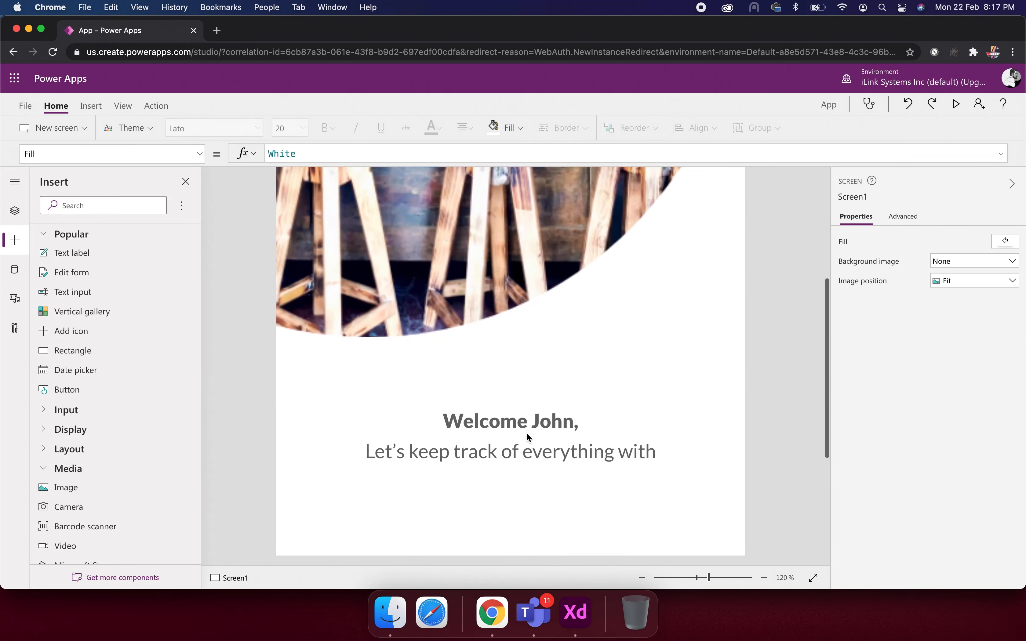
pyautogui.scroll(-3, 527, 432)
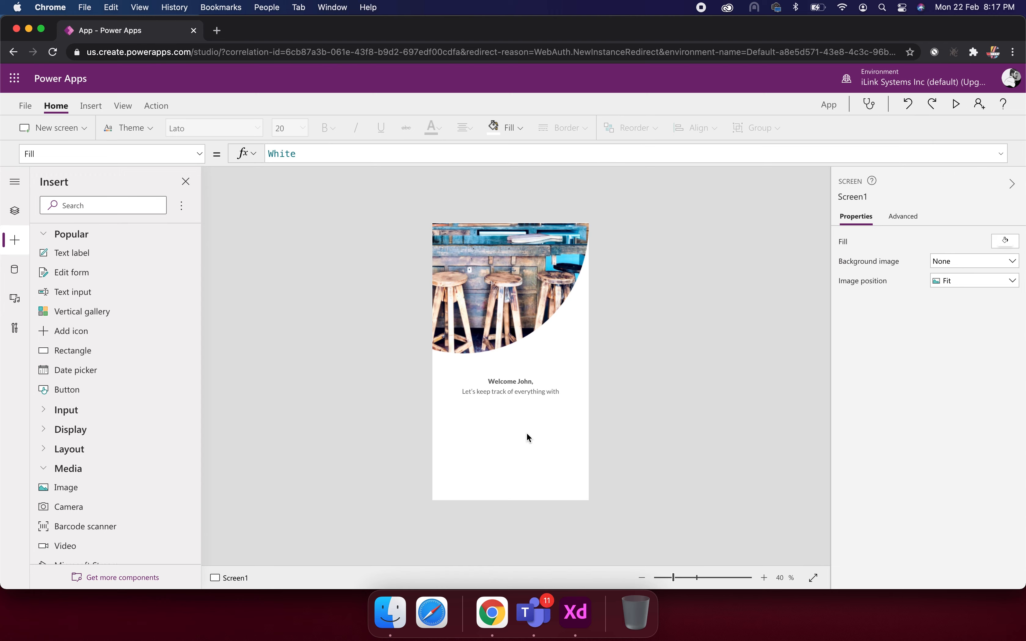
pyautogui.scroll(5, 526, 432)
pyautogui.scroll(-3, 490, 454)
pyautogui.scroll(-3, 489, 452)
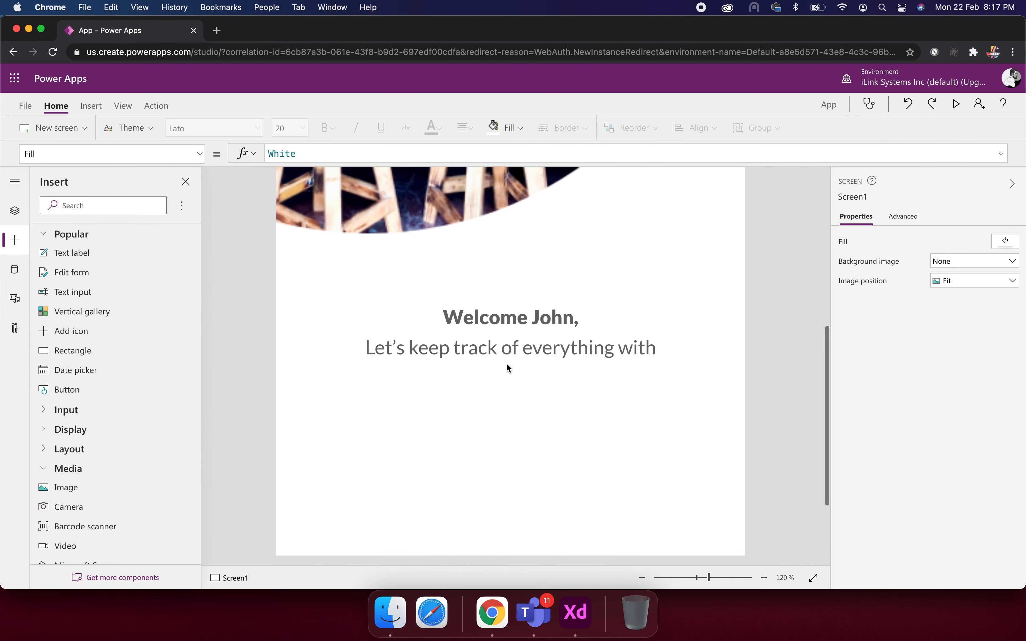
pyautogui.click(498, 309)
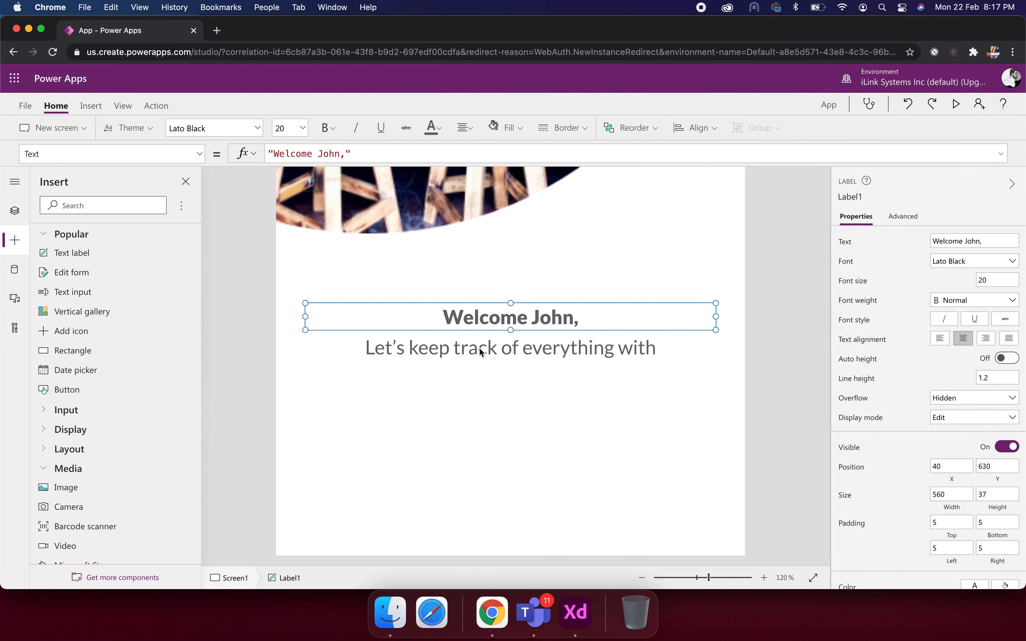
pyautogui.press('super+c')
pyautogui.press('super+v')
pyautogui.moveTo(475, 316); pyautogui.dragTo(472, 421)
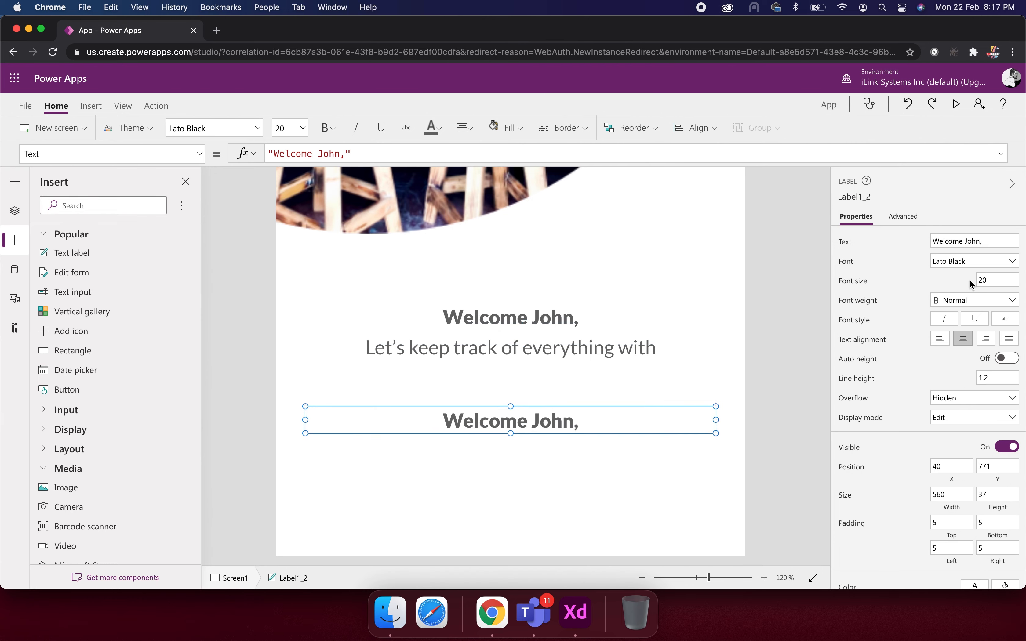
# Step: Right-align the text of the new label copy and replace it with "ONE"
pyautogui.click(986, 338)
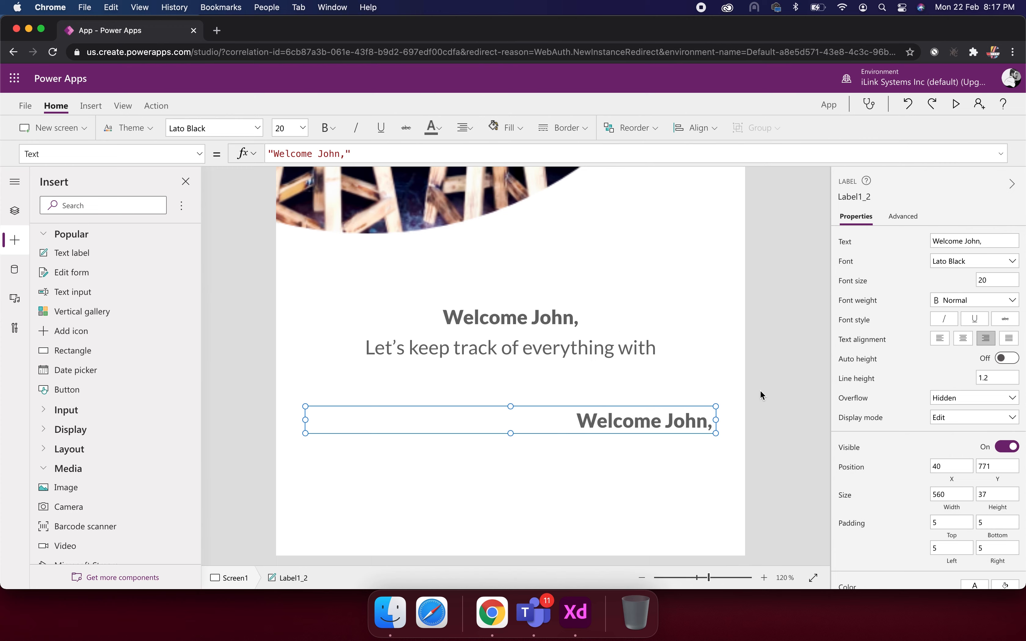
pyautogui.doubleClick(649, 425)
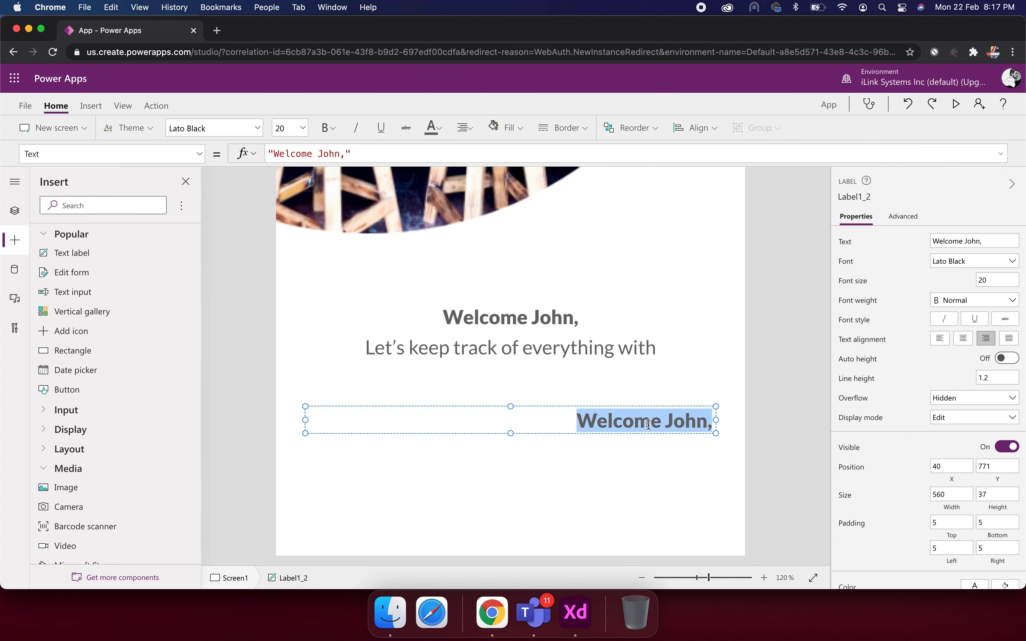
pyautogui.press('Left')
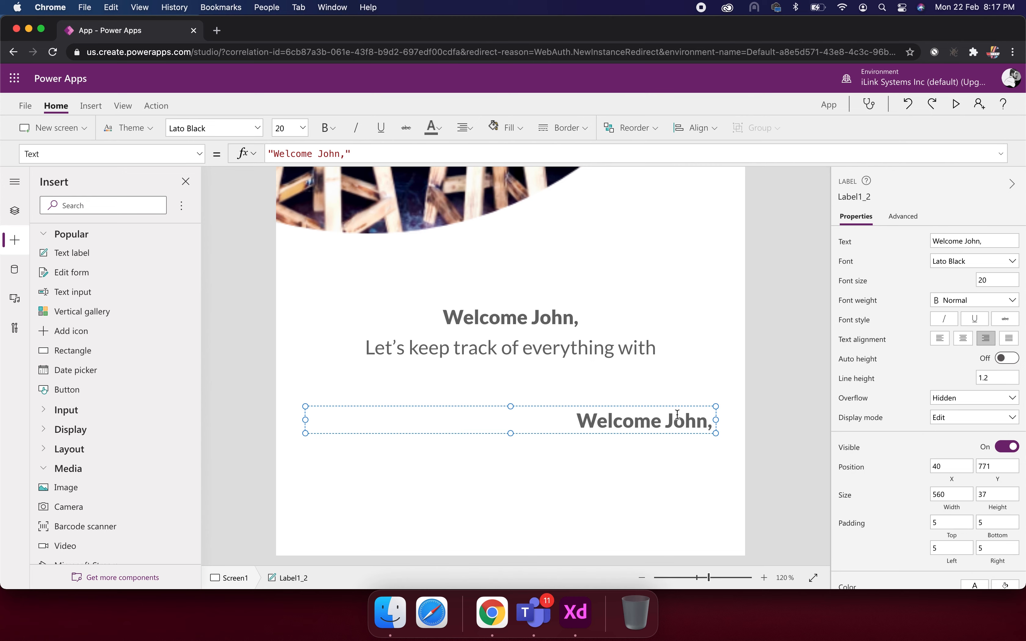
pyautogui.tripleClick(634, 425)
pyautogui.press('BackSpace')
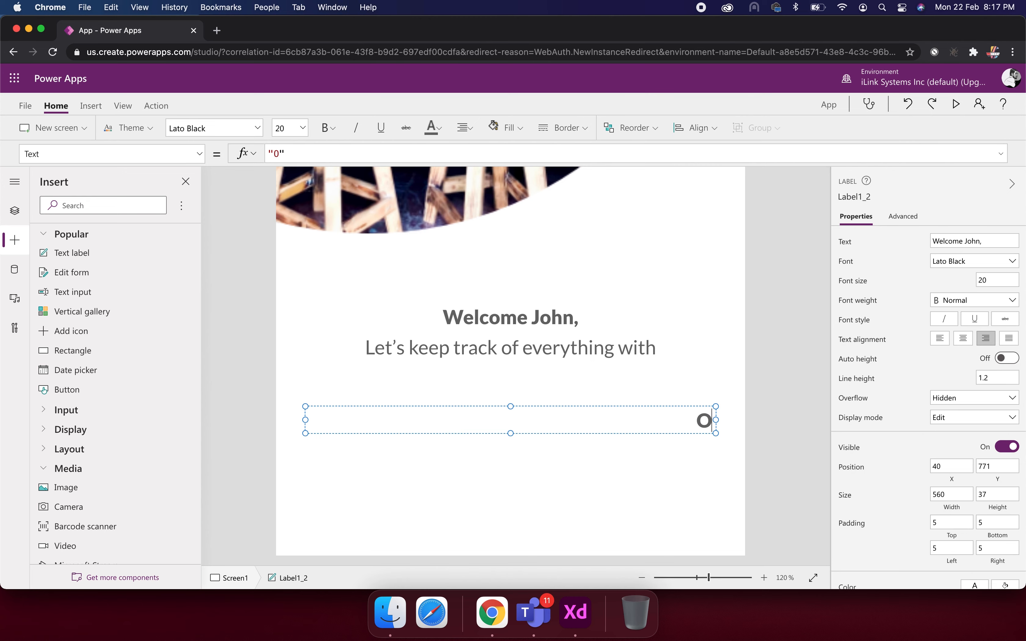
pyautogui.write('ONE')
pyautogui.press('Escape')
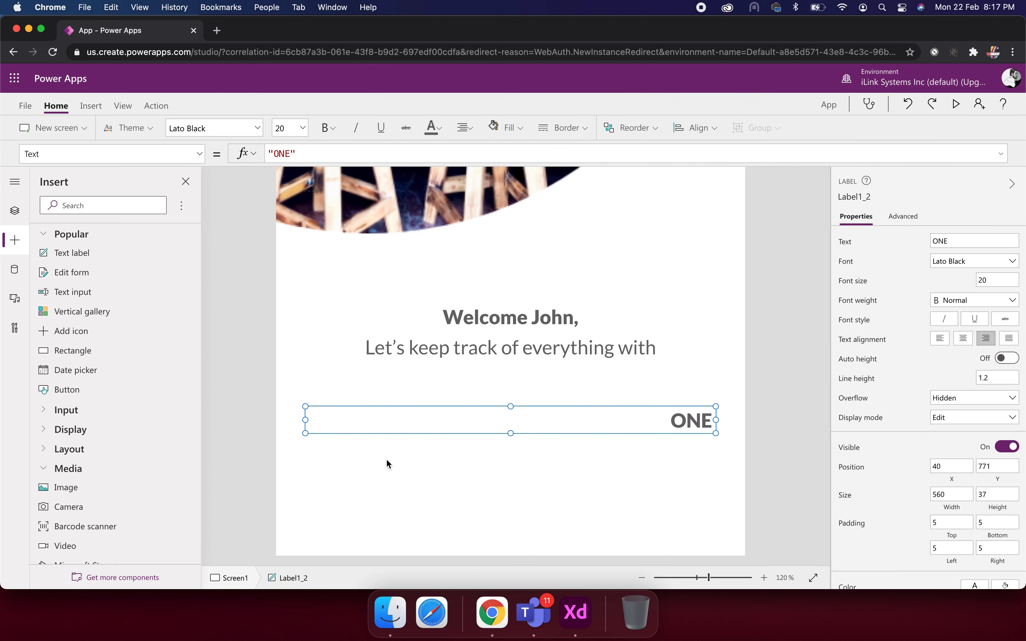
# Step: Narrow the ONE label to a width of about 97 and move it to about X 200, Y 784
pyautogui.moveTo(304, 421); pyautogui.dragTo(646, 420)
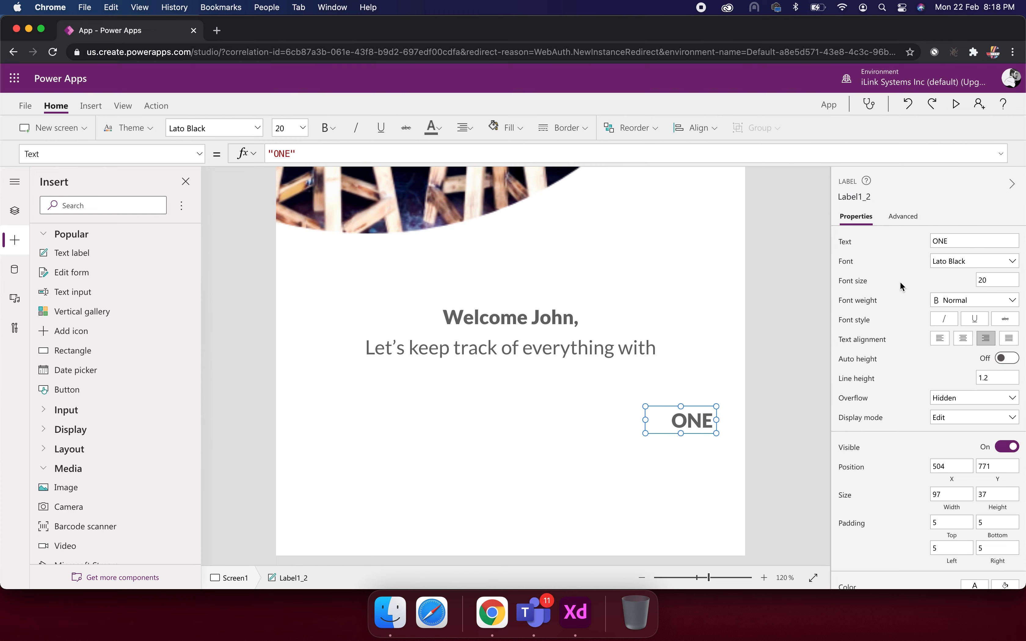
pyautogui.moveTo(692, 420); pyautogui.dragTo(468, 429)
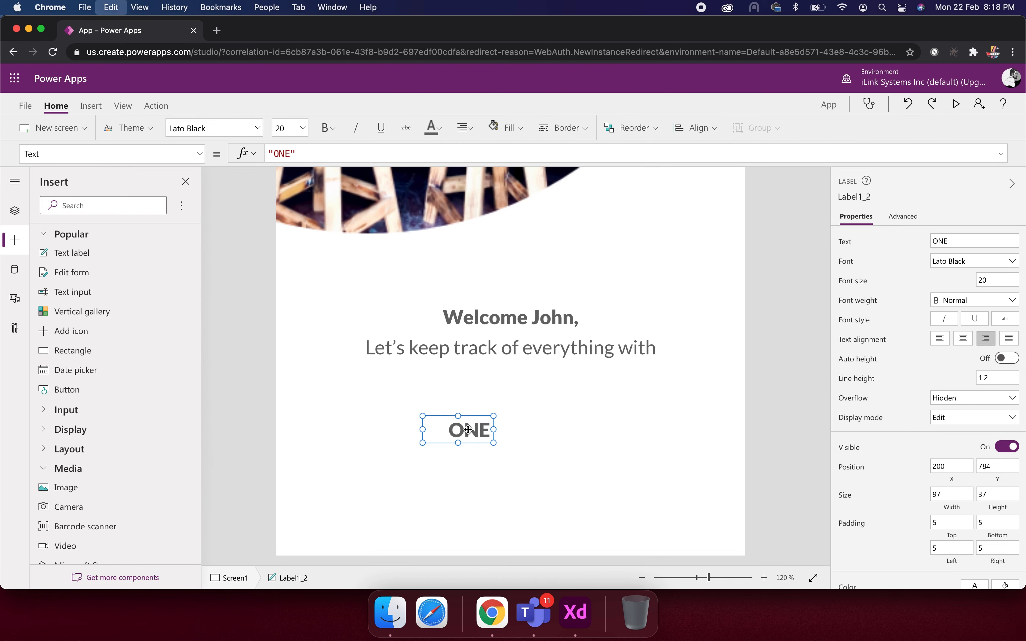
# Step: Duplicate the ONE label and place the copy directly to its right at X 297, Y 784
pyautogui.hotkey('ctrl', 'c')
pyautogui.hotkey('ctrl', 'v')
pyautogui.click(479, 447)
pyautogui.moveTo(479, 446); pyautogui.dragTo(537, 432)
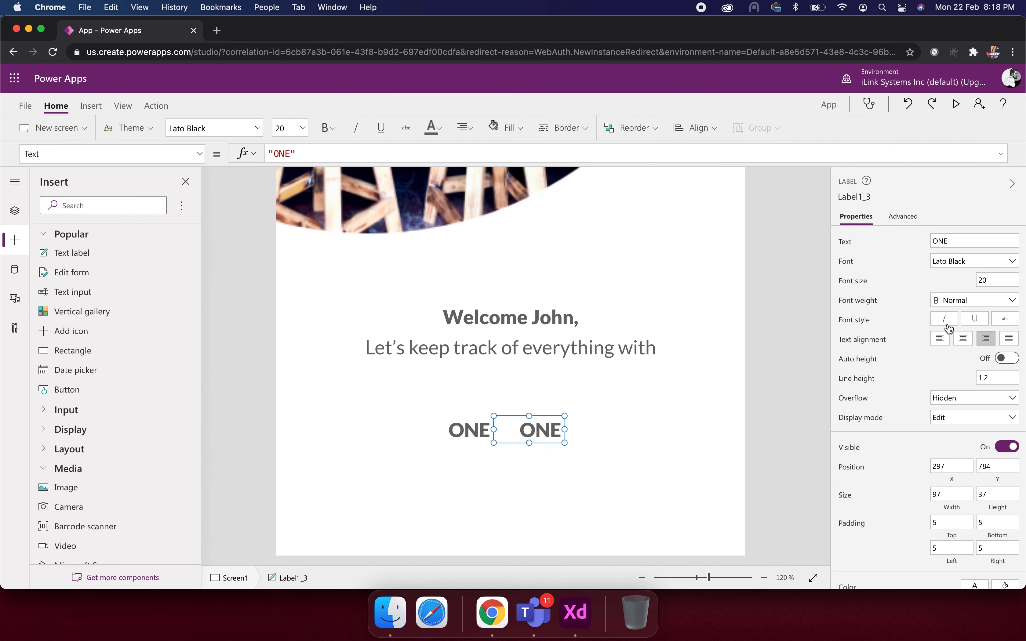
# Step: Left-align the text of the second ONE label and replace it with "PLACE" in capitals
pyautogui.click(940, 338)
pyautogui.doubleClick(517, 431)
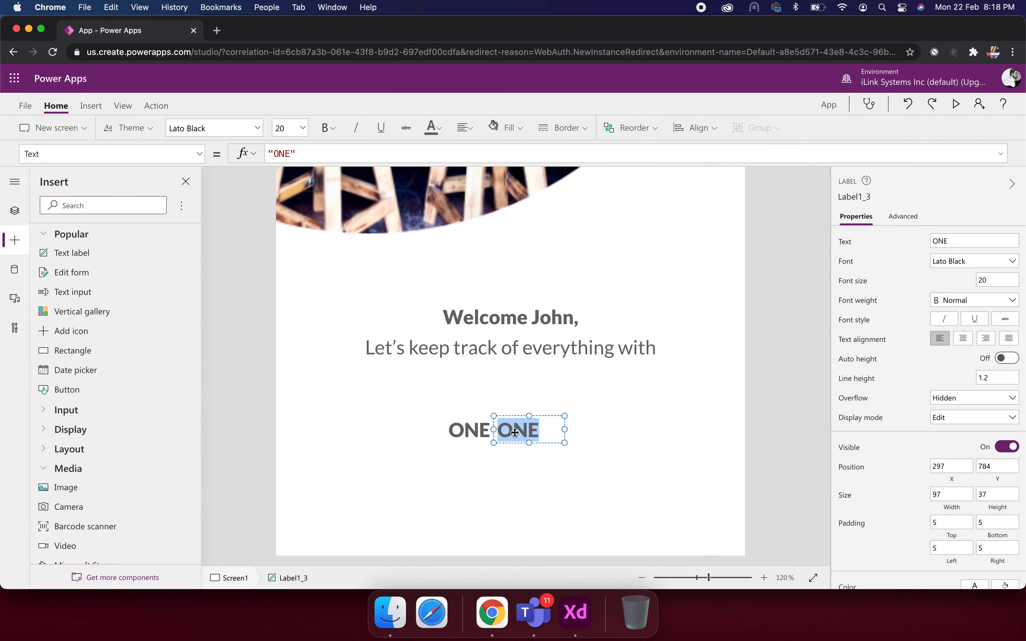
pyautogui.write('Place')
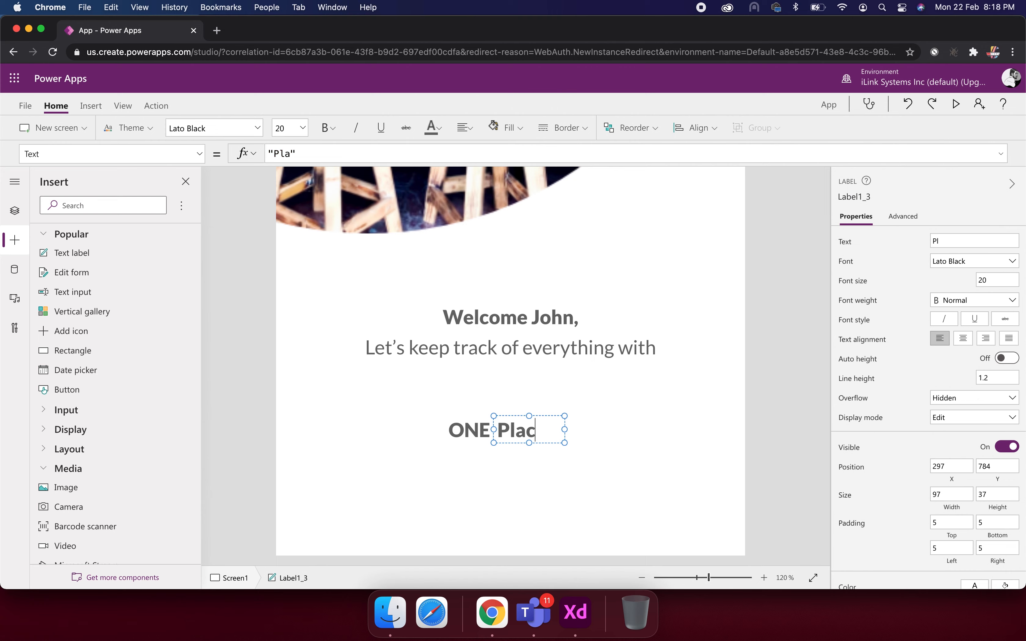
pyautogui.click(482, 490)
pyautogui.doubleClick(525, 430)
pyautogui.write('PLACE')
pyautogui.click(519, 472)
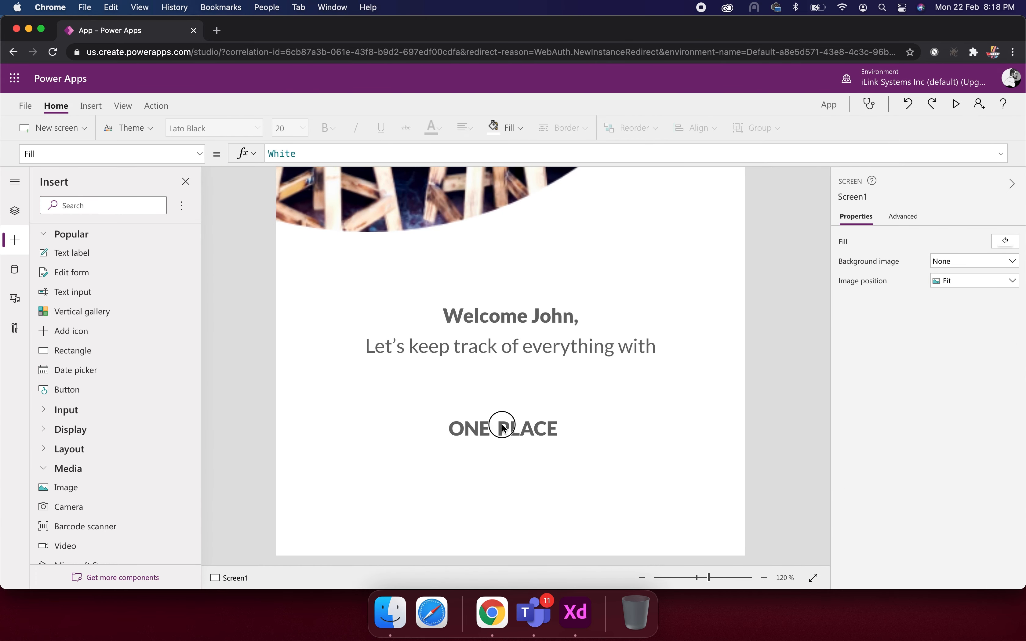
# Step: Set the PLACE label's left padding to 0 to tighten the gap between the two words
pyautogui.click(499, 431)
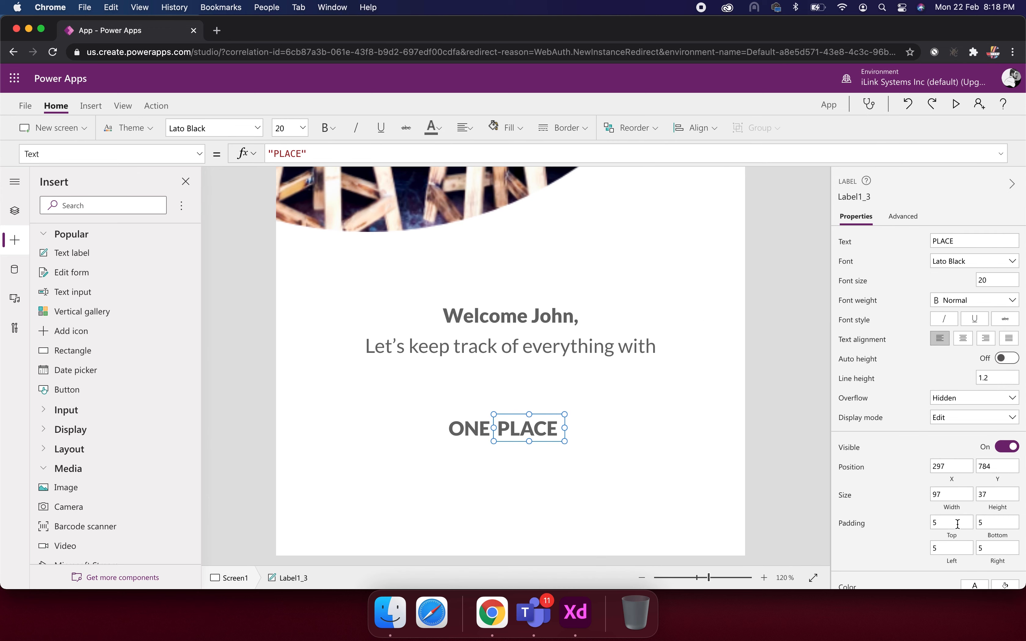
pyautogui.click(954, 547)
pyautogui.click(877, 527)
pyautogui.click(598, 464)
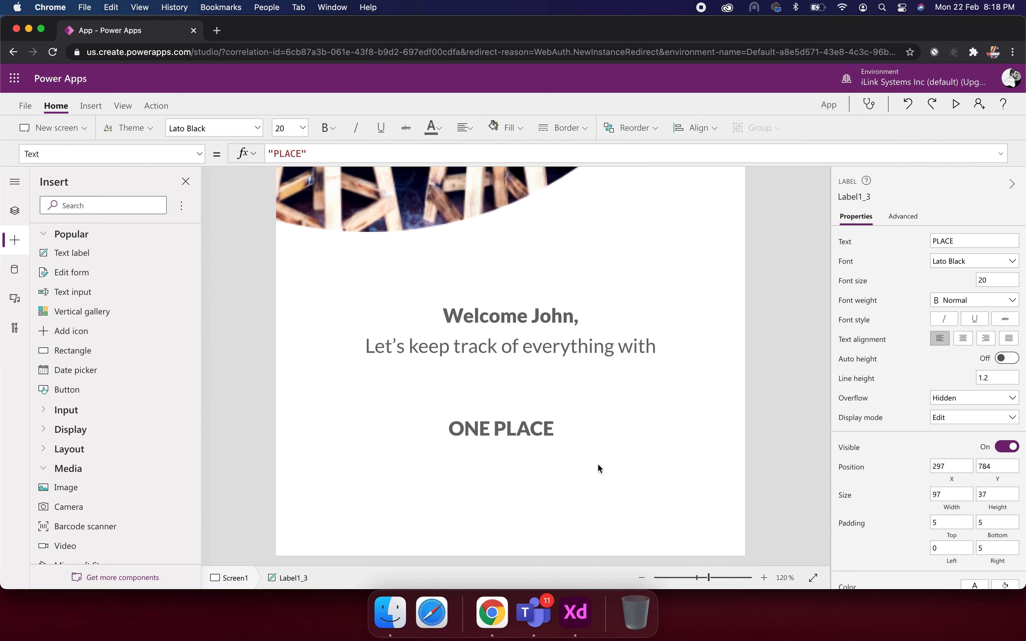
# Step: With the ONE label selected, switch to the Adobe XD design and copy the purple swatch's hex code 7A32FF without the # sign
pyautogui.click(480, 430)
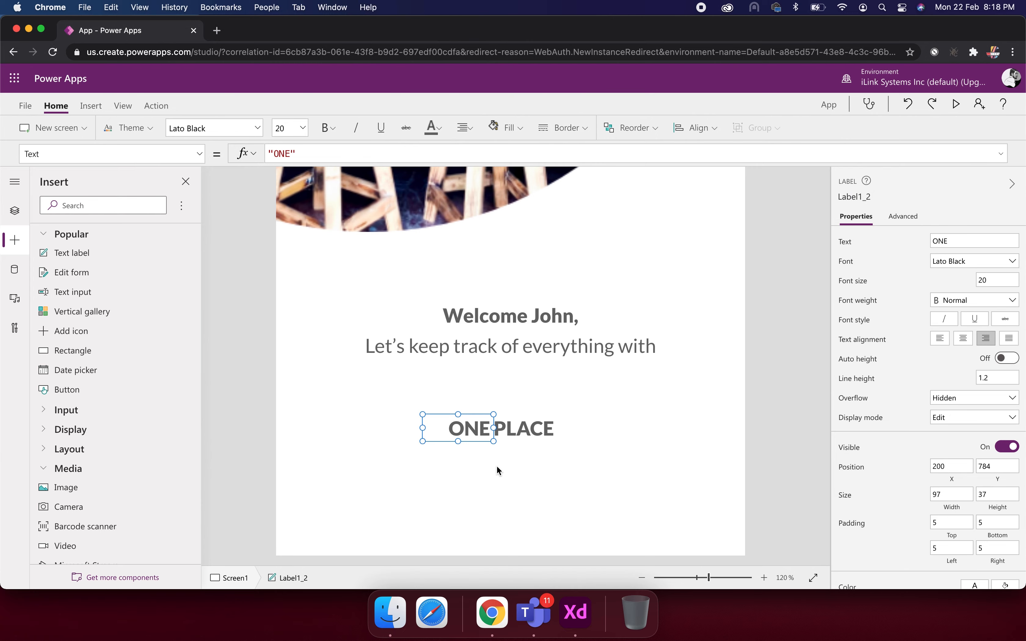
pyautogui.click(583, 604)
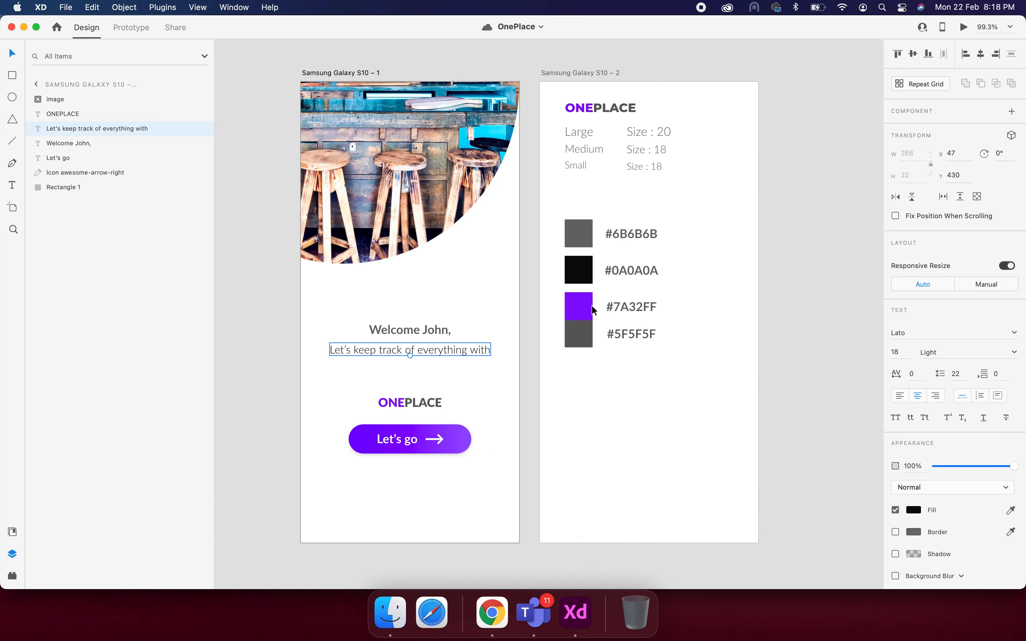
pyautogui.click(589, 314)
pyautogui.click(622, 307)
pyautogui.doubleClick(623, 307)
pyautogui.click(617, 307)
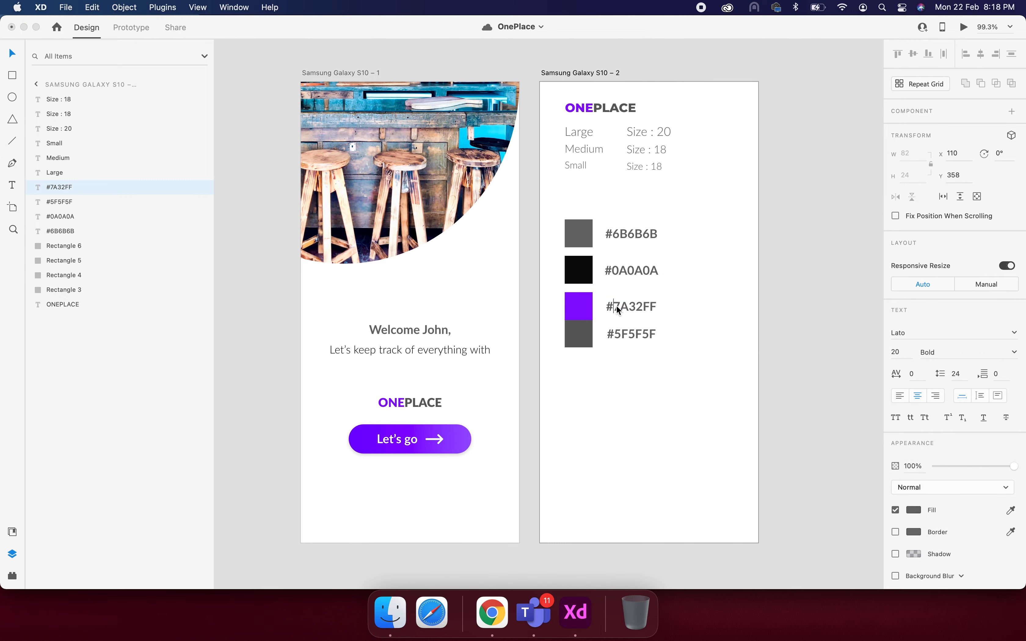
pyautogui.moveTo(616, 307); pyautogui.dragTo(656, 307)
pyautogui.press('super+c')
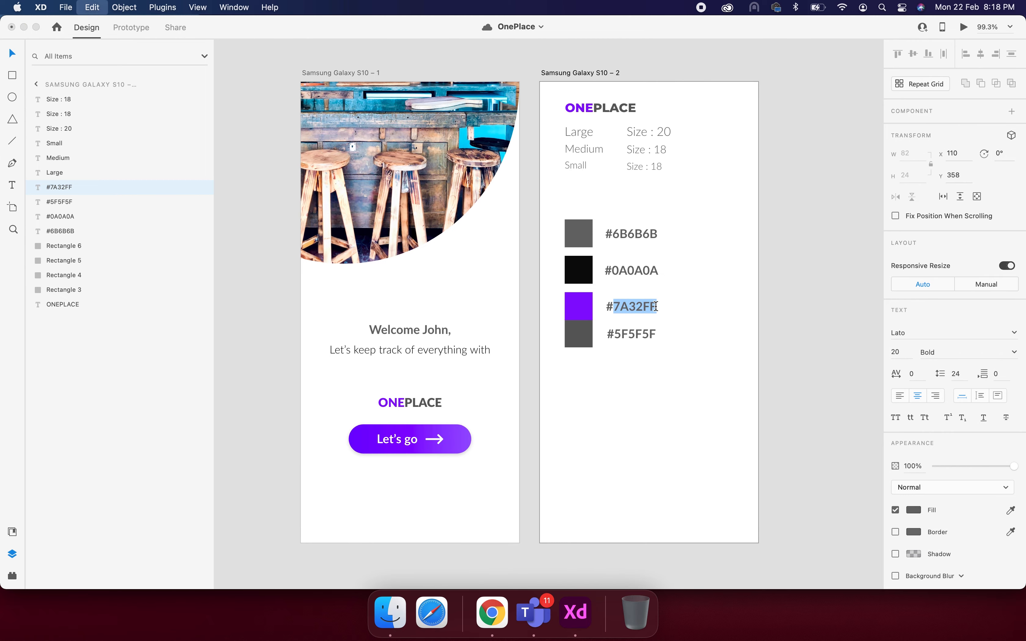
# Step: Return to Power Apps in Chrome and set the ONE label's text color to the custom hex value 7A32FF
pyautogui.press('super+Tab')
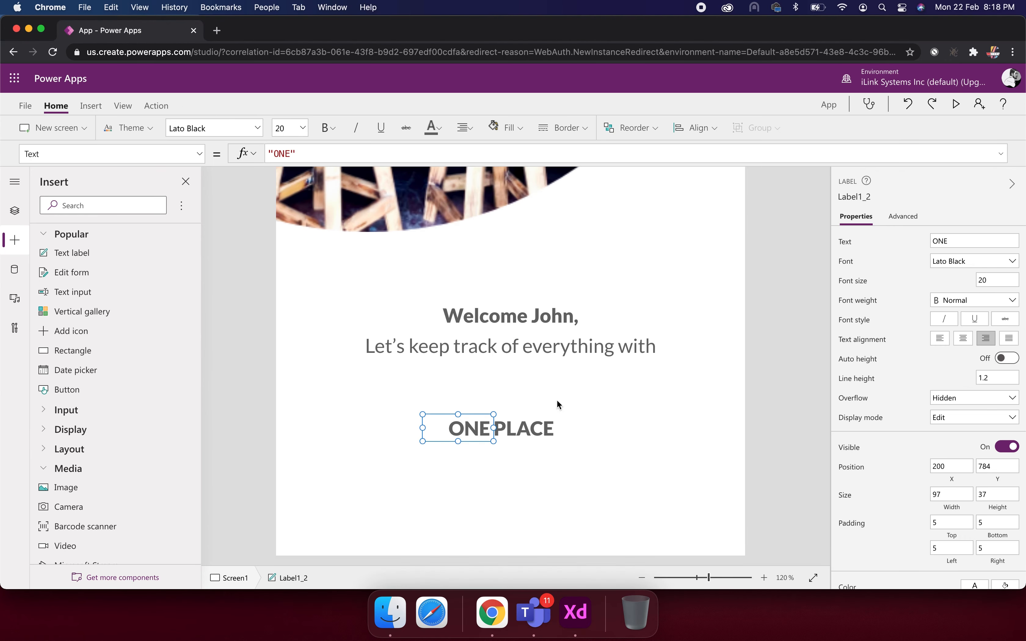
pyautogui.scroll(-5, 856, 417)
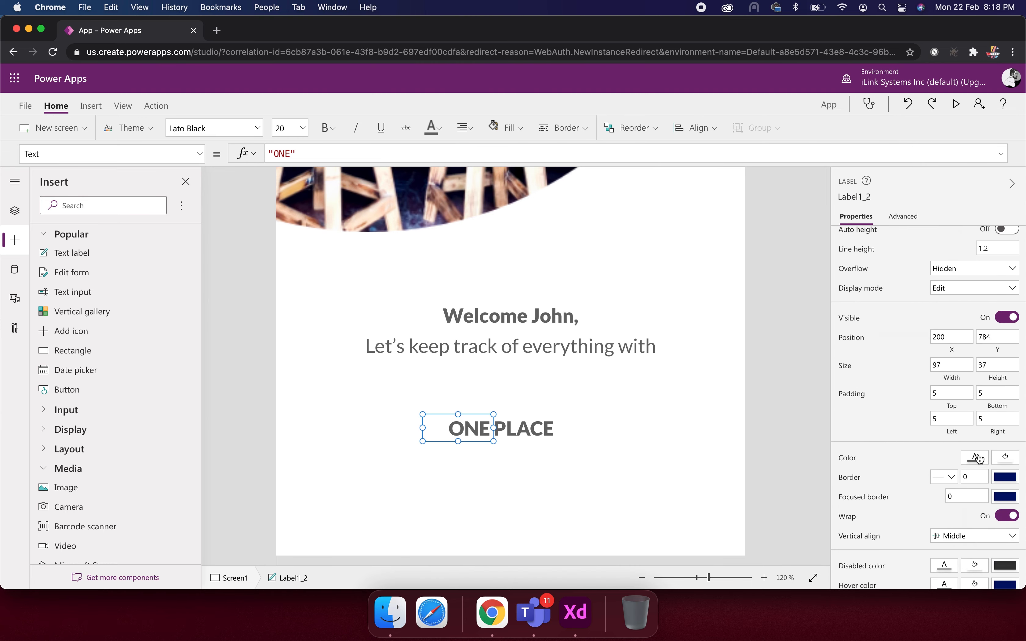
pyautogui.click(976, 457)
pyautogui.click(833, 346)
pyautogui.click(799, 566)
pyautogui.doubleClick(799, 564)
pyautogui.press('super+v')
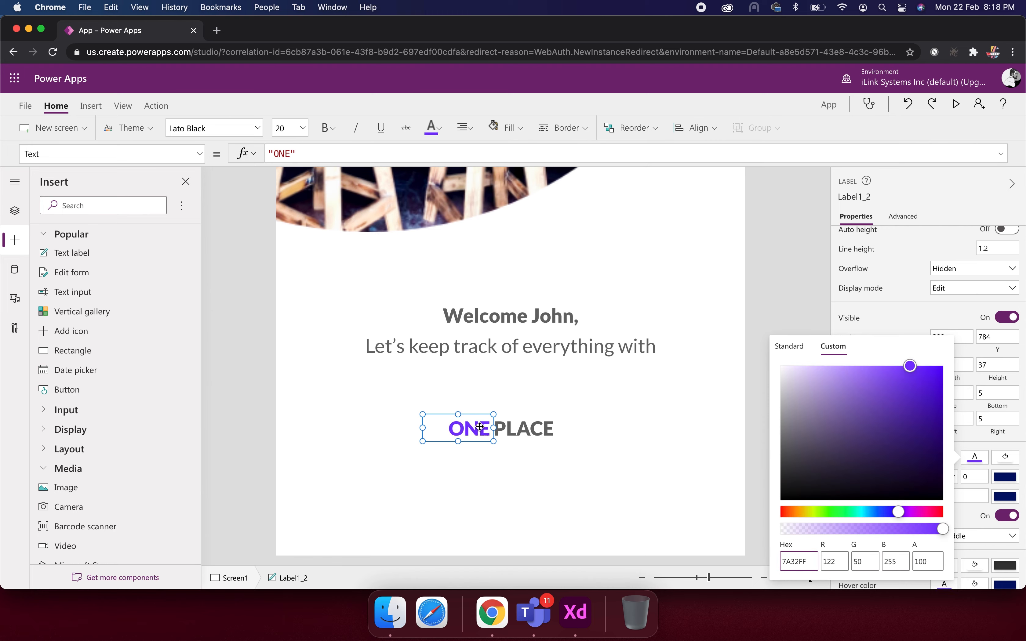
pyautogui.click(514, 468)
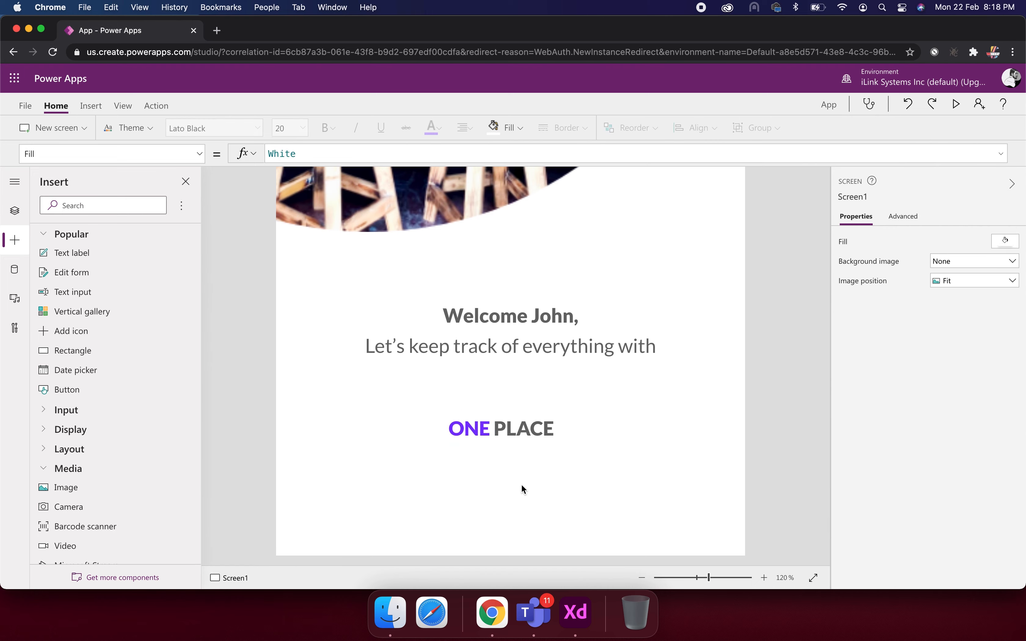
# Step: Set the ONE label's right padding to 0 to close the gap before PLACE
pyautogui.click(468, 428)
pyautogui.click(1001, 547)
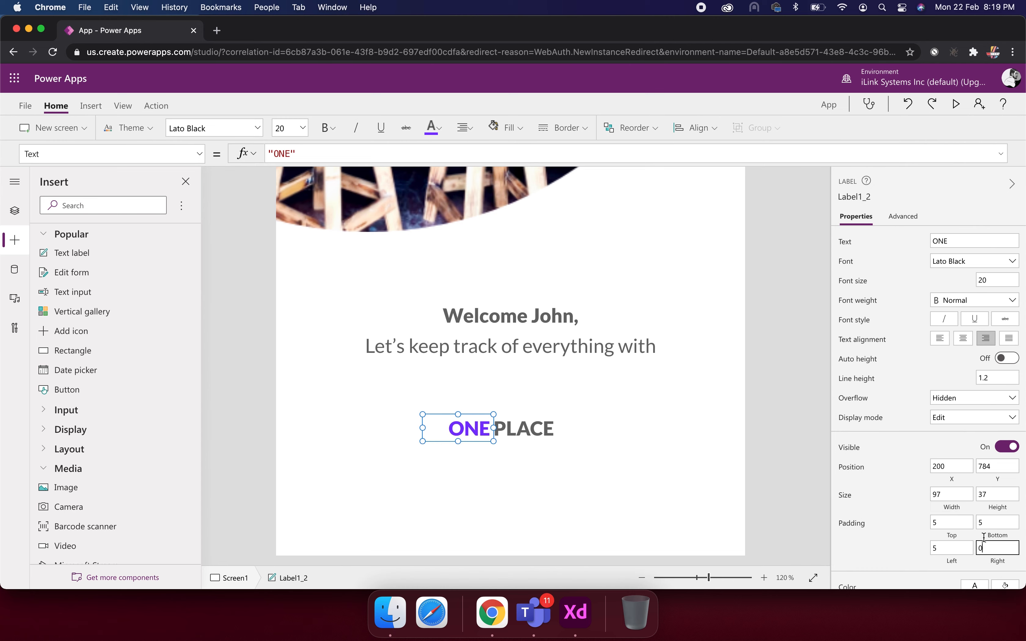
pyautogui.click(638, 499)
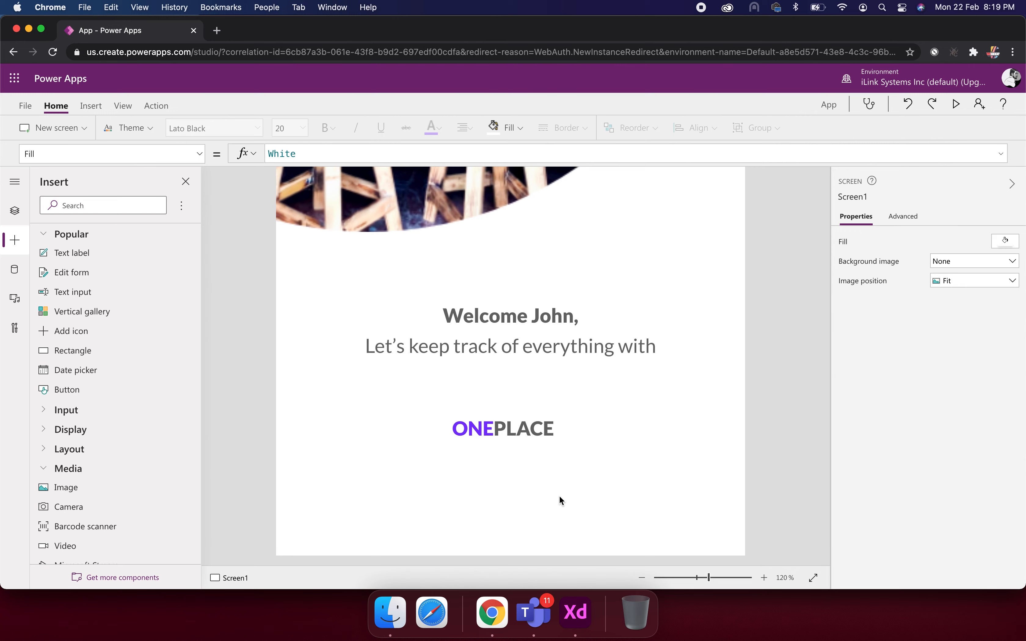
# Step: Switch to the Adobe XD design and copy the grey hex code 5F5F5F without the # sign
pyautogui.press('super+Tab')
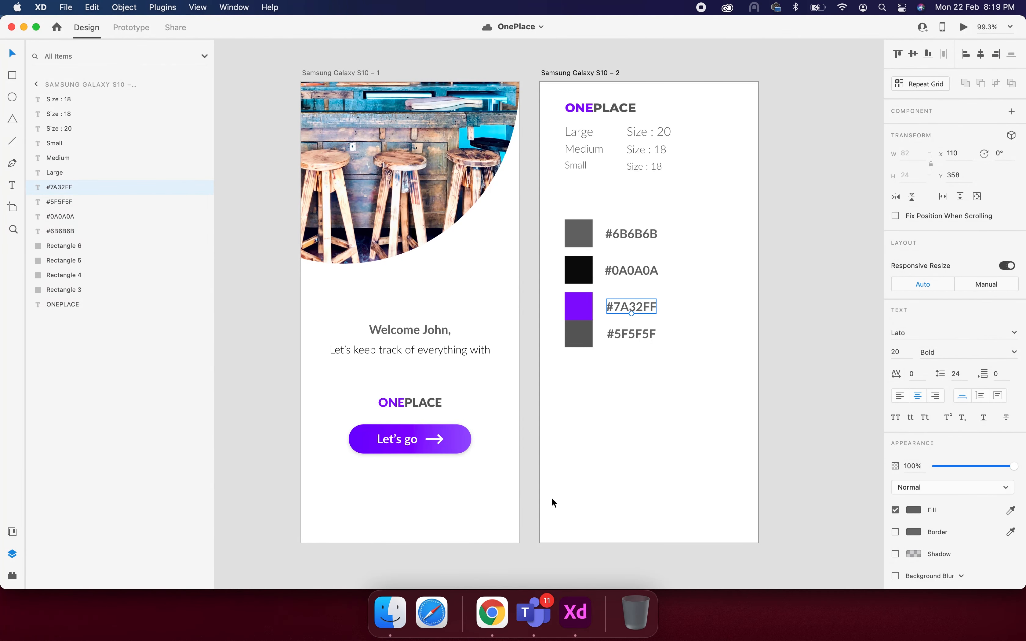
pyautogui.doubleClick(632, 338)
pyautogui.click(623, 338)
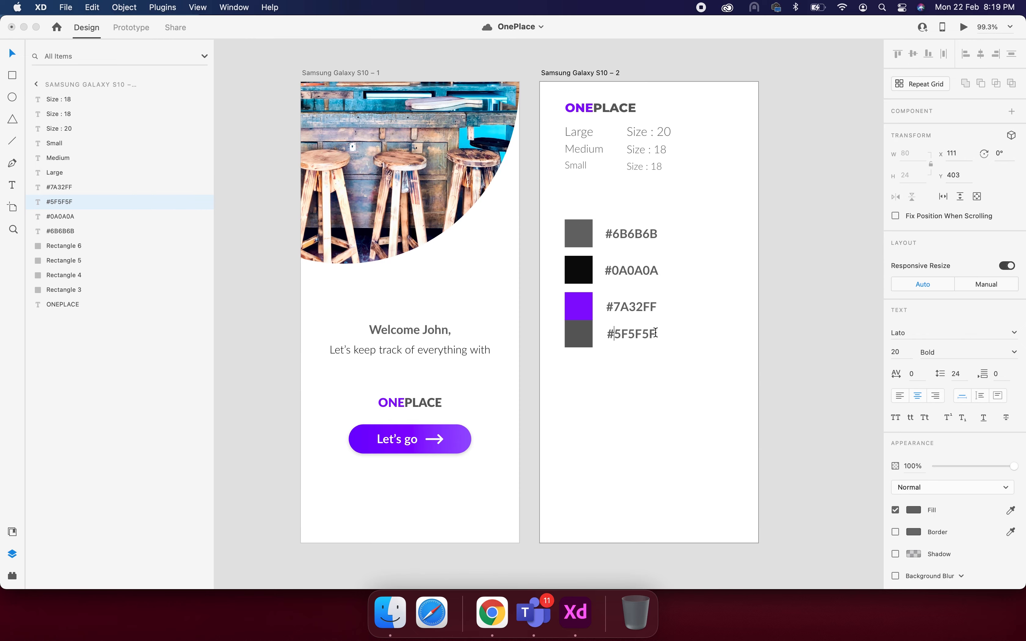
pyautogui.keyDown('shift'); pyautogui.click(656, 333); pyautogui.keyUp('shift')
# Step: Return to Power Apps in Chrome and apply the copied grey 5F5F5F as the PLACE label's custom text color
pyautogui.press('super+Tab')
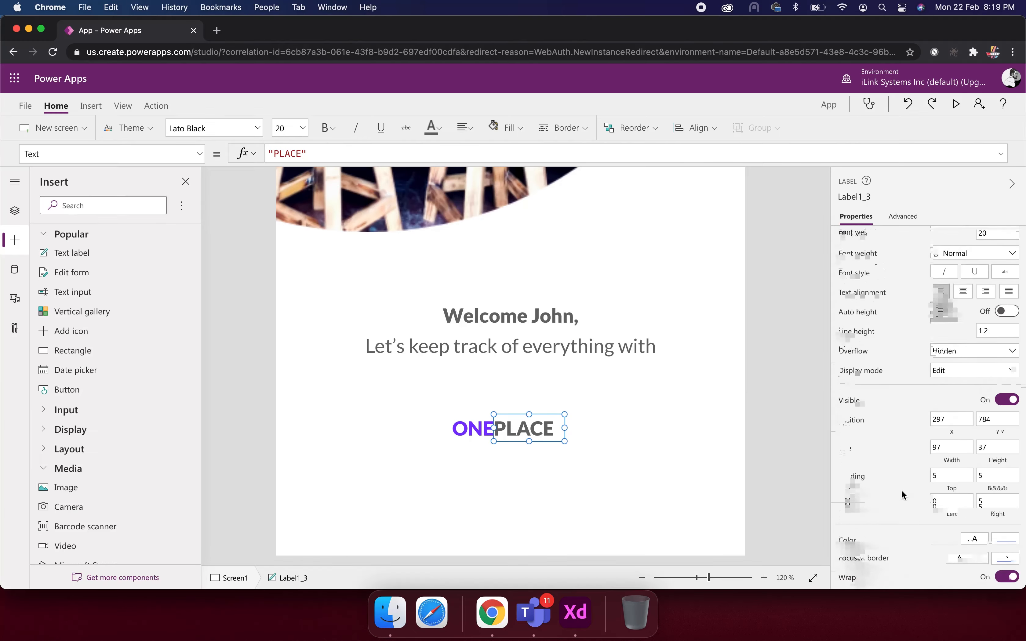
pyautogui.scroll(-5, 900, 492)
pyautogui.click(974, 479)
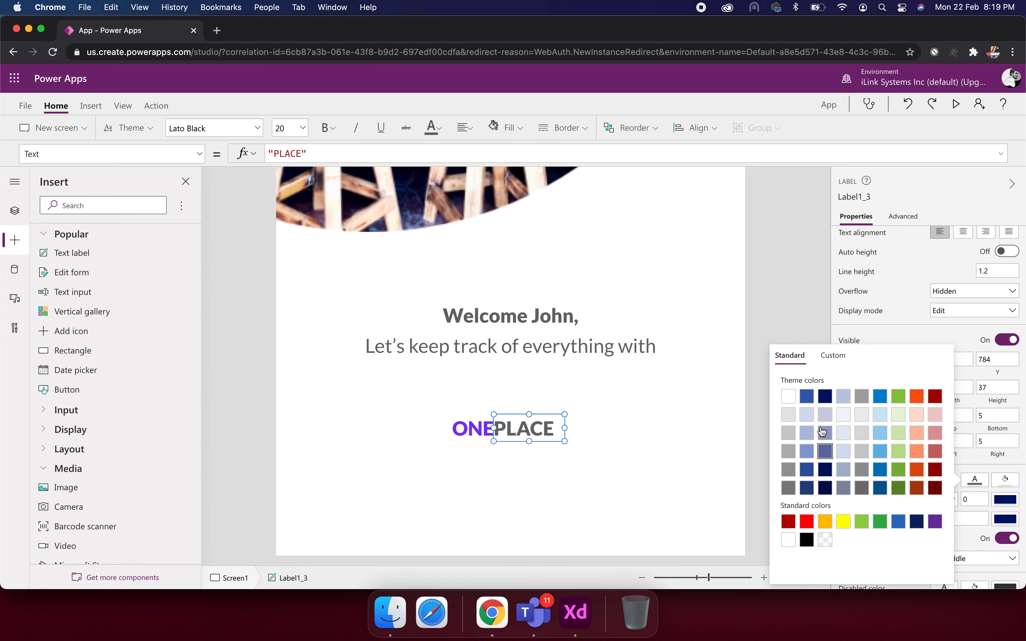
pyautogui.click(833, 355)
pyautogui.click(796, 567)
pyautogui.press('super+a')
pyautogui.press('super+v')
pyautogui.click(700, 495)
pyautogui.click(698, 492)
# Step: Group the ONE and PLACE labels and align the group to the horizontal center of the screen
pyautogui.scroll(-10, 673, 489)
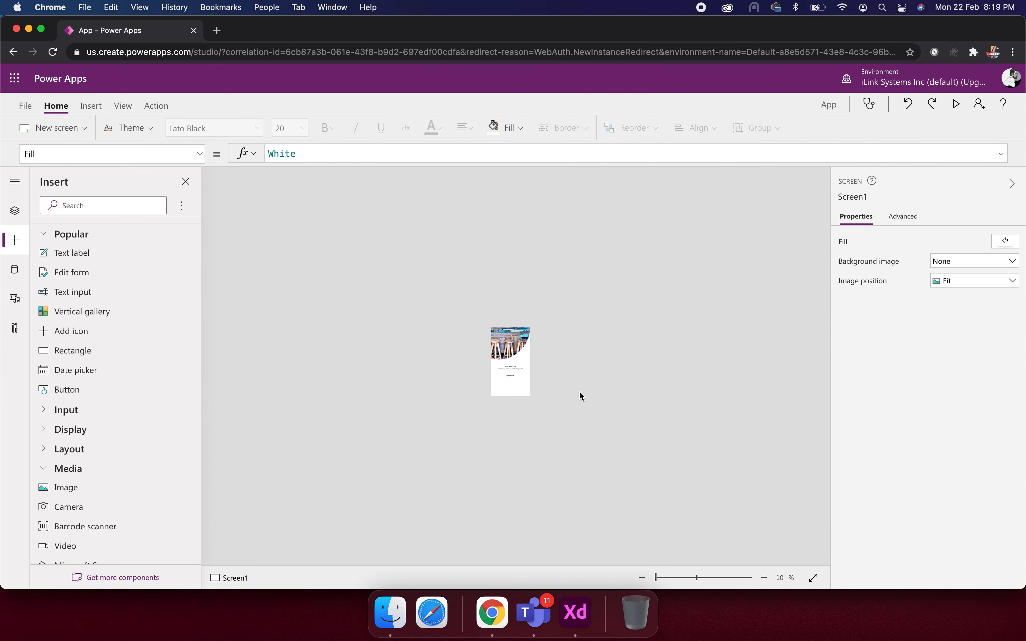
pyautogui.scroll(10, 571, 386)
pyautogui.click(485, 494)
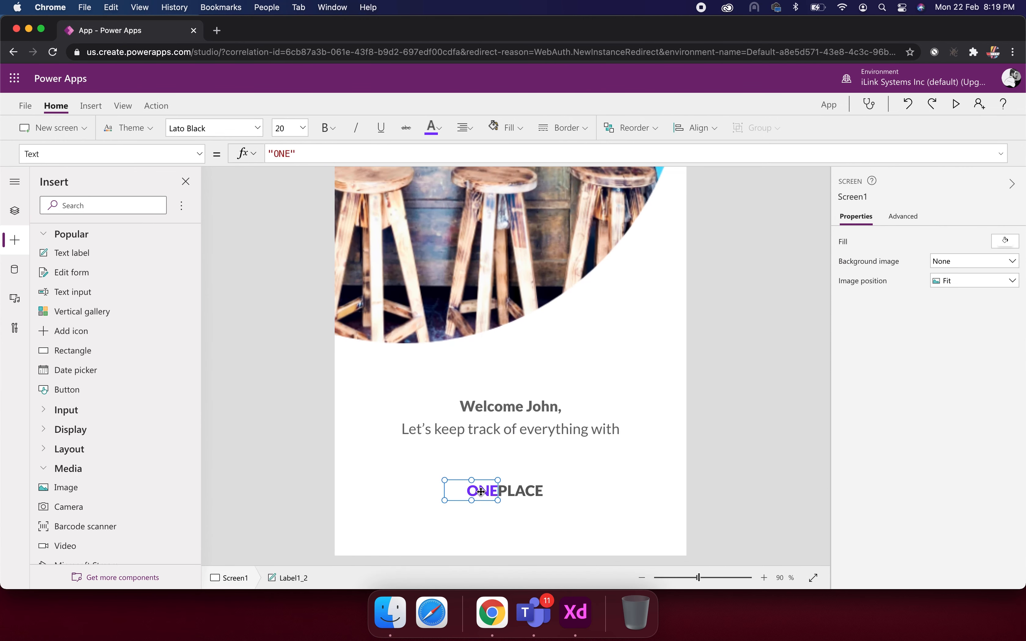
pyautogui.keyDown('shift'); pyautogui.click(525, 492); pyautogui.keyUp('shift')
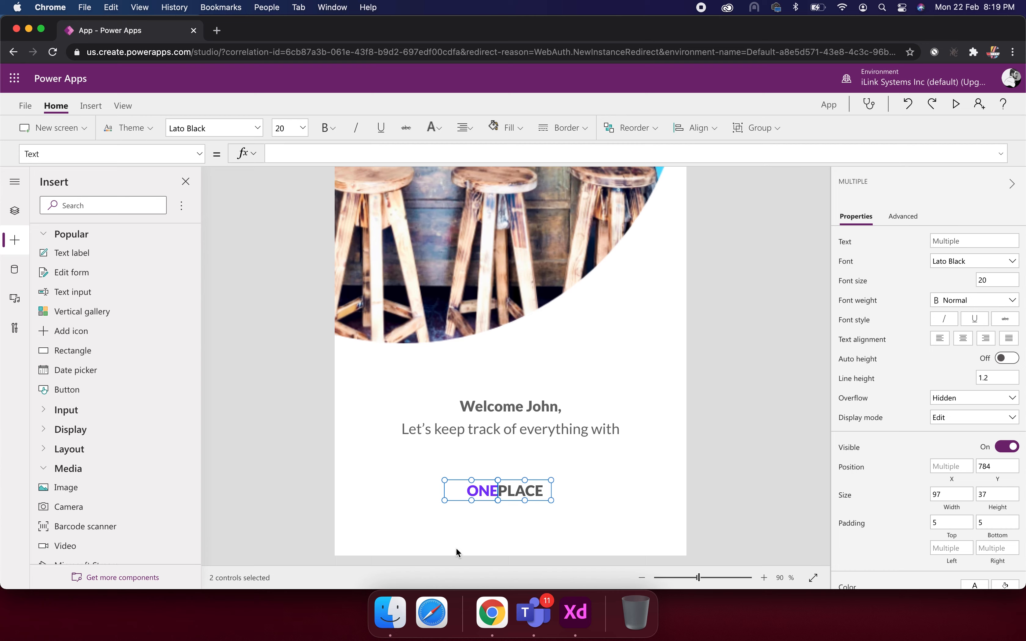
pyautogui.hotkey('ctrl', 'g')
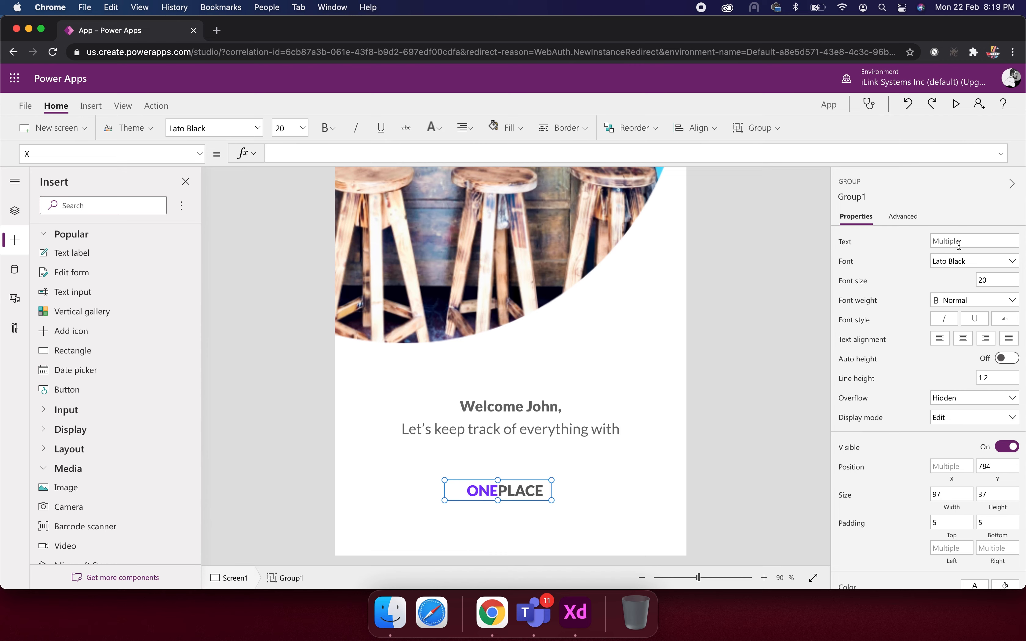
pyautogui.click(709, 129)
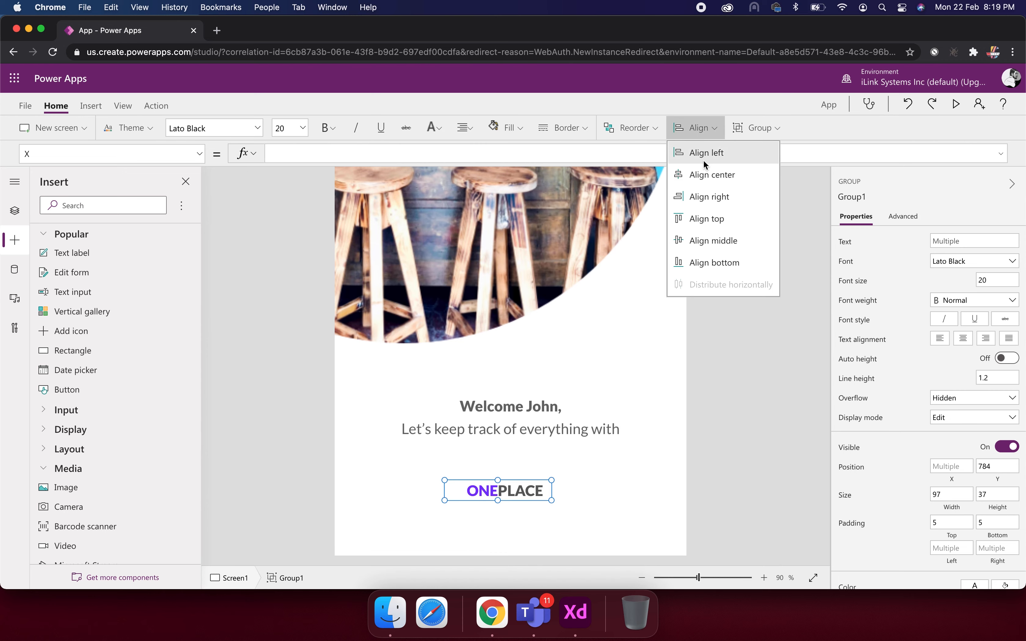
pyautogui.click(728, 179)
pyautogui.click(621, 477)
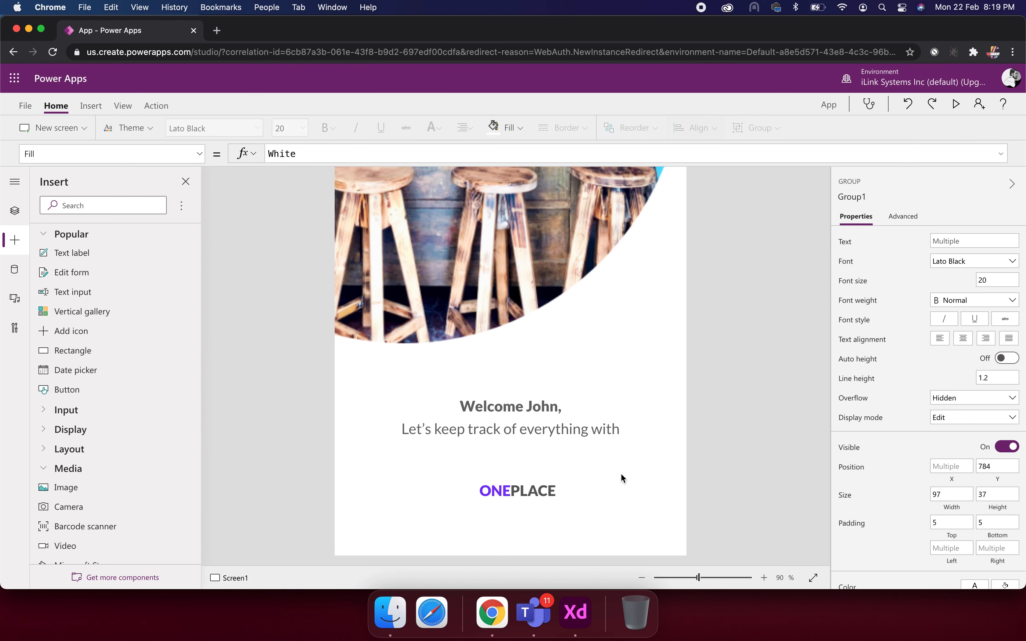
# Step: Narrow the ONE label inside the group from its left edge to a width of about 65, keeping its text fully visible
pyautogui.scroll(-10, 576, 534)
pyautogui.scroll(5, 527, 396)
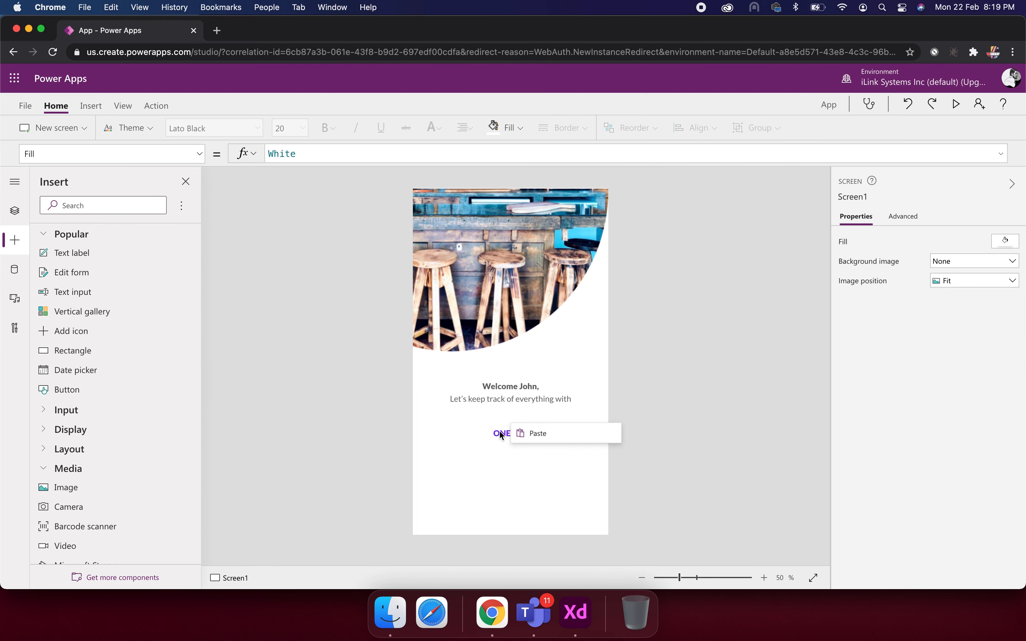
pyautogui.scroll(5, 512, 423)
pyautogui.click(485, 532)
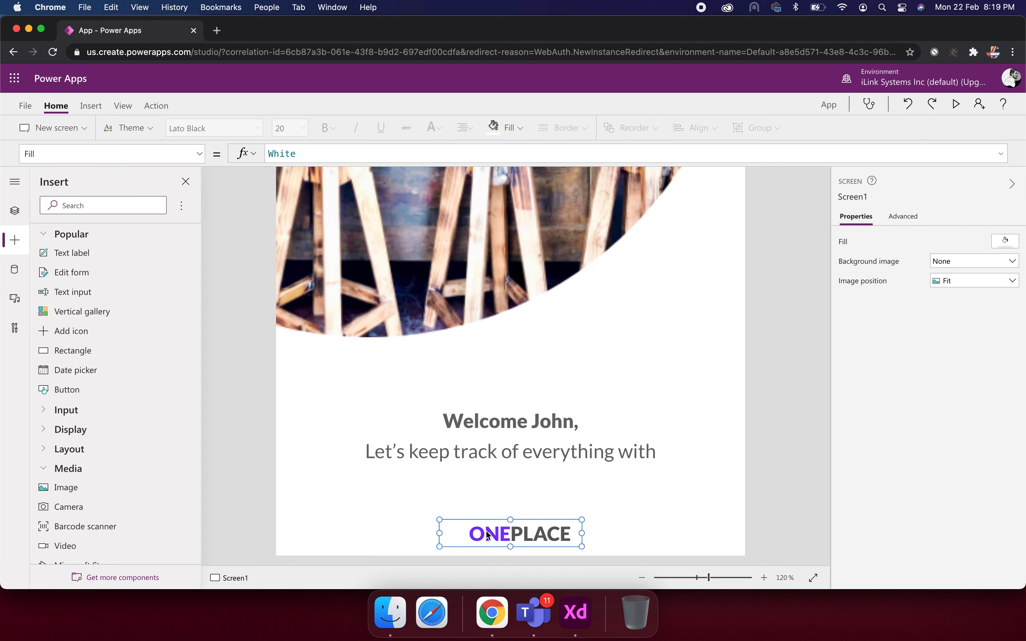
pyautogui.doubleClick(477, 535)
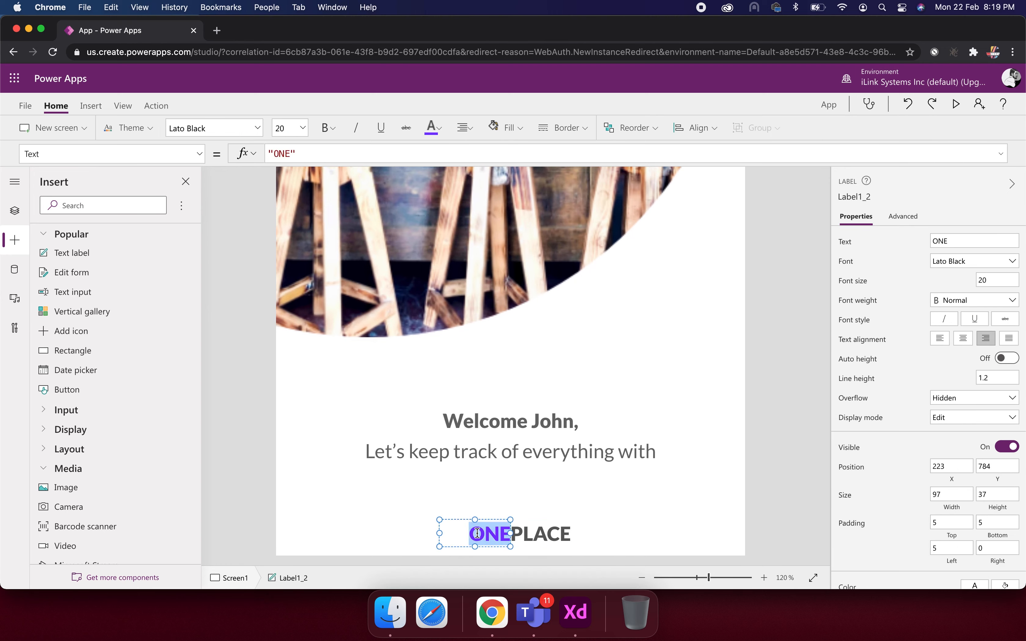
pyautogui.moveTo(439, 534); pyautogui.dragTo(459, 529)
pyautogui.click(392, 526)
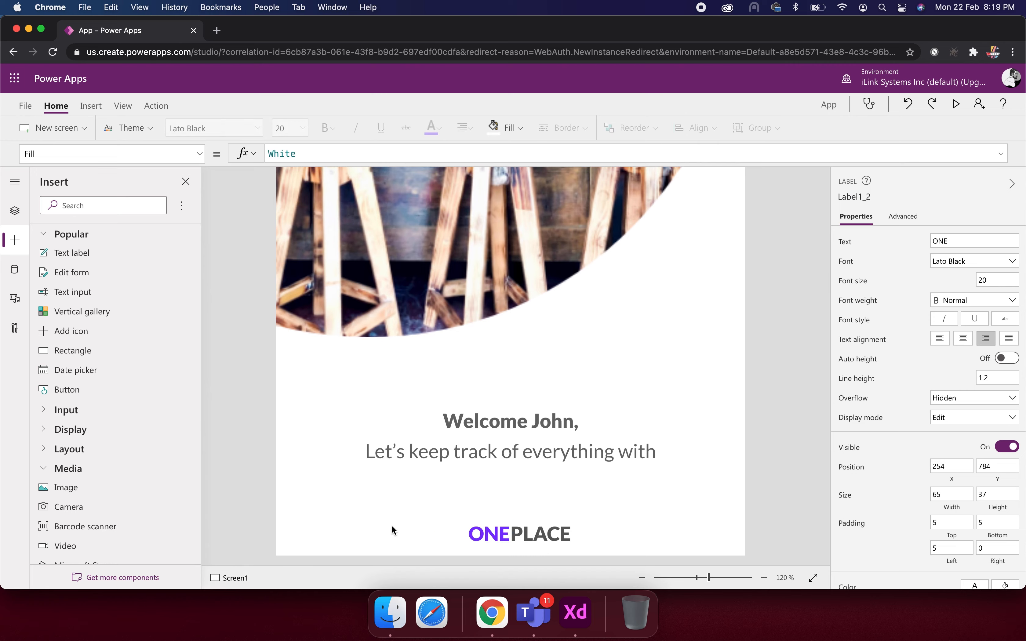
# Step: Center the resized ONEPLACE group horizontally on the screen again
pyautogui.click(498, 540)
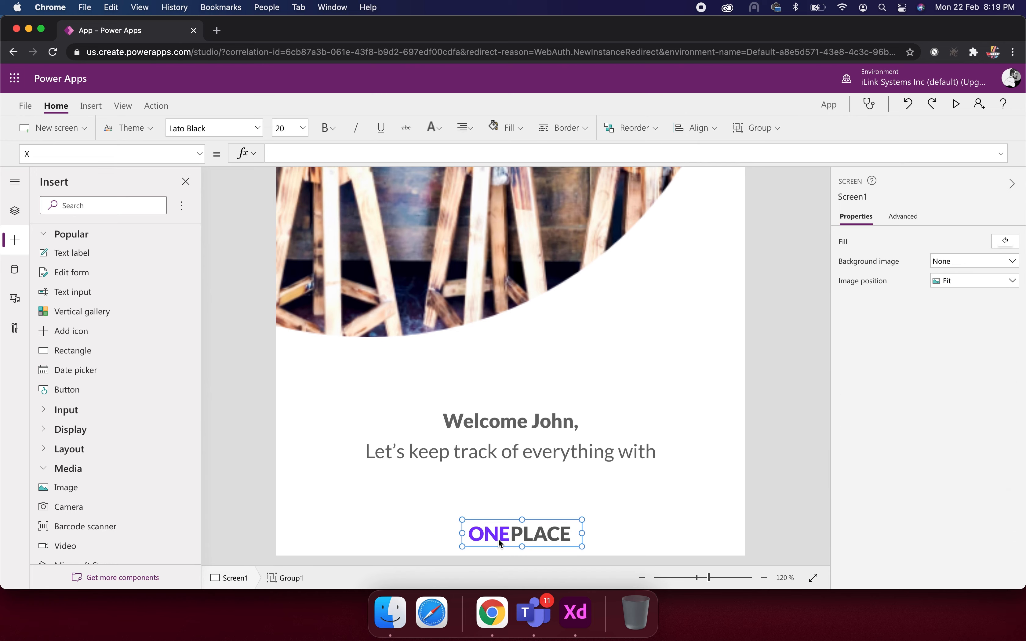
pyautogui.click(707, 132)
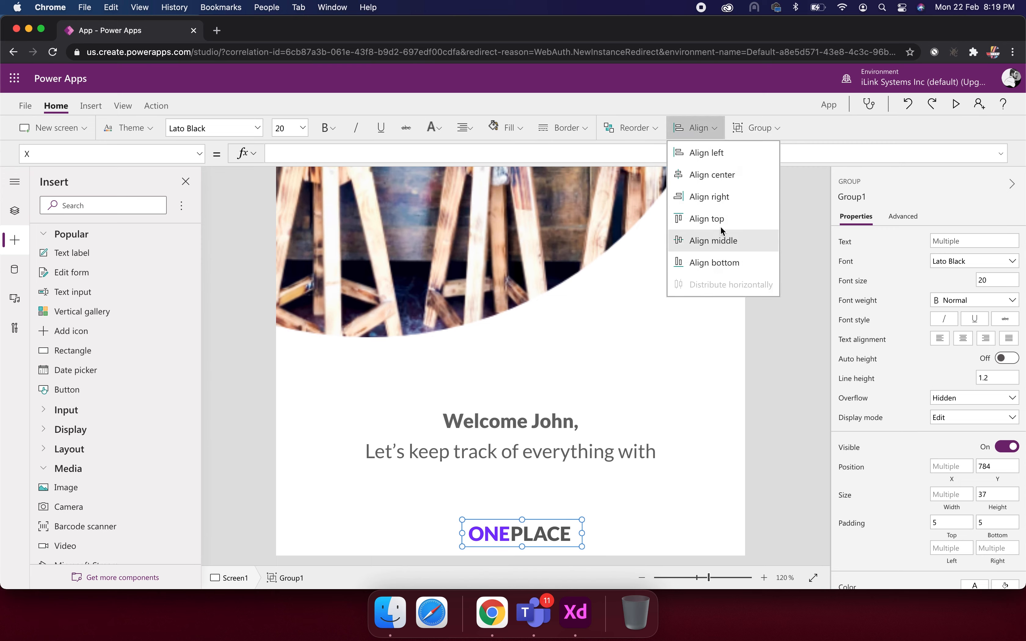
pyautogui.click(732, 176)
pyautogui.click(632, 360)
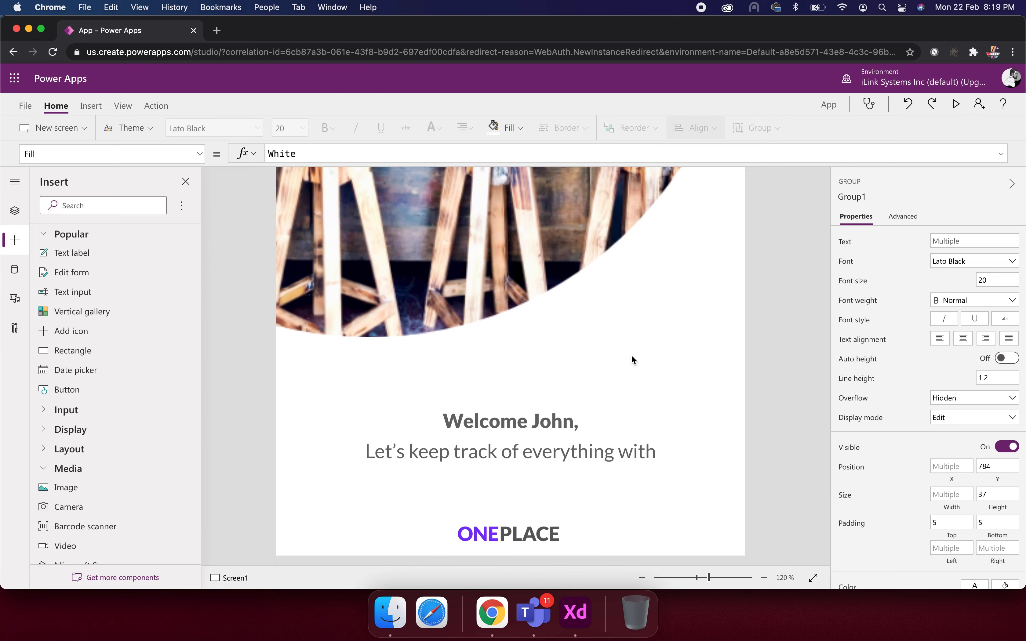
# Step: Show the screen's control tree and rename the Image1 control as Image
pyautogui.scroll(-5, 631, 360)
pyautogui.scroll(5, 533, 403)
pyautogui.scroll(-5, 521, 473)
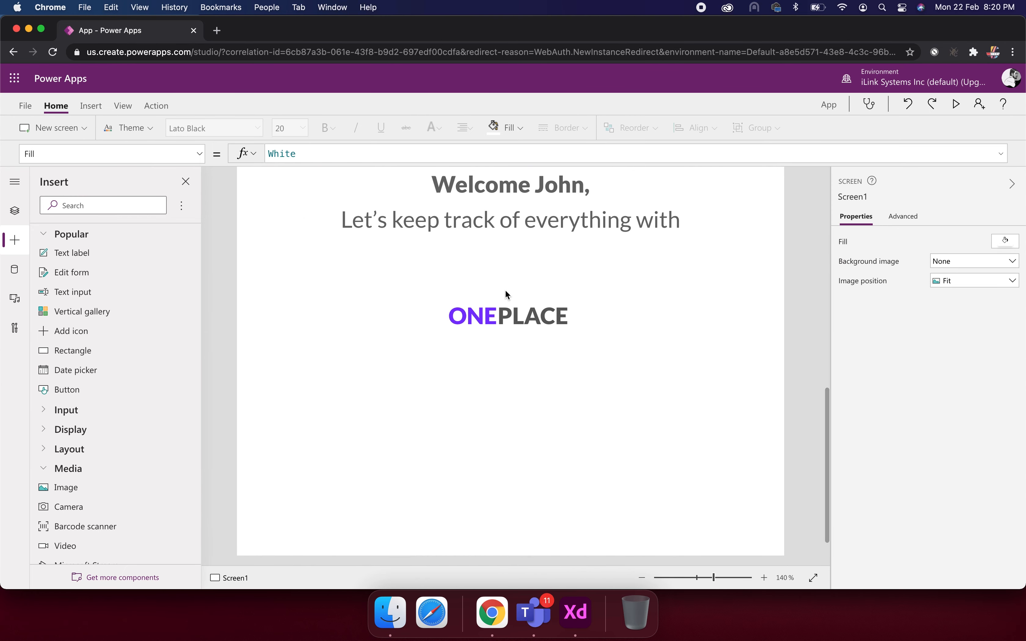
pyautogui.scroll(-2, 366, 392)
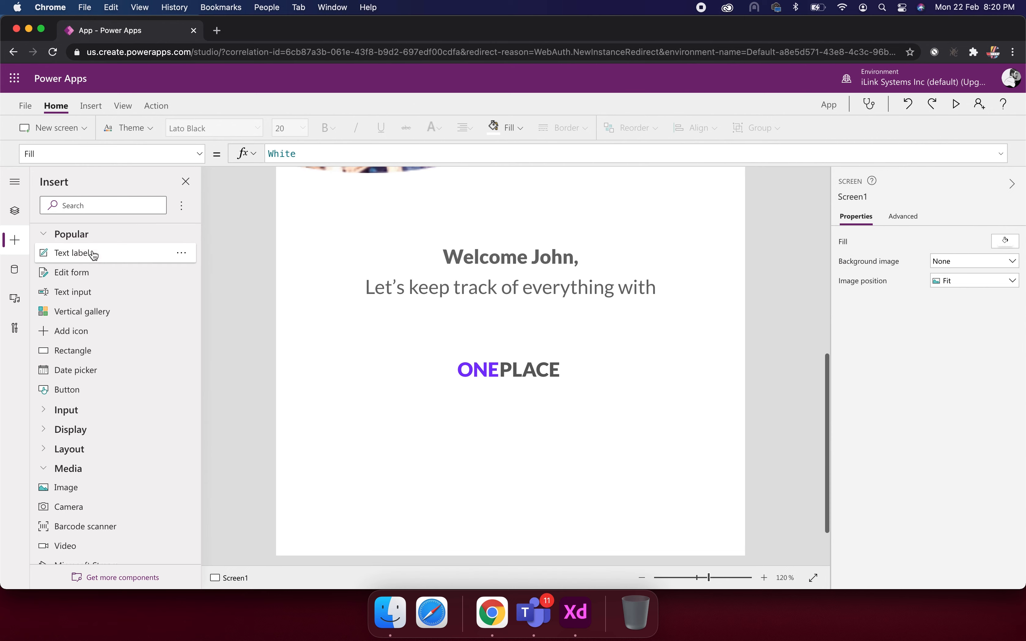
pyautogui.click(15, 211)
pyautogui.scroll(3, 392, 396)
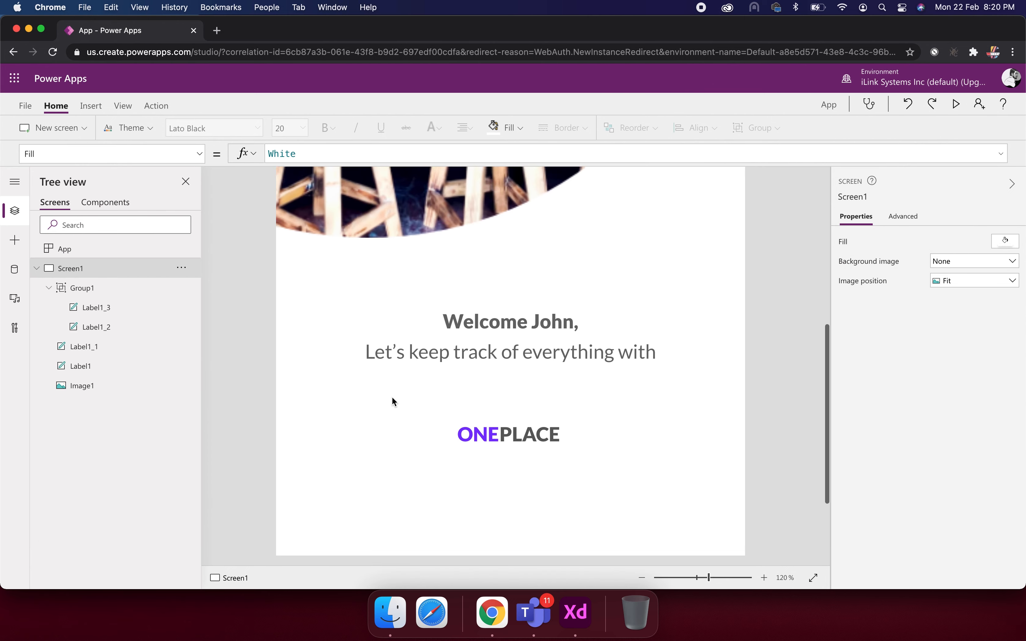
pyautogui.scroll(2, 392, 401)
pyautogui.click(384, 211)
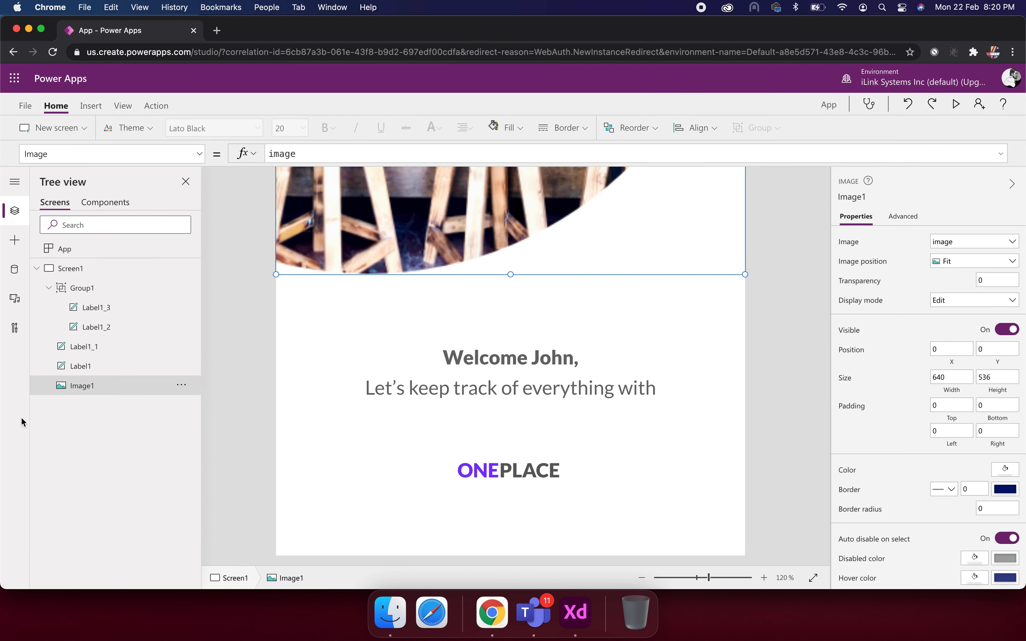
pyautogui.doubleClick(87, 385)
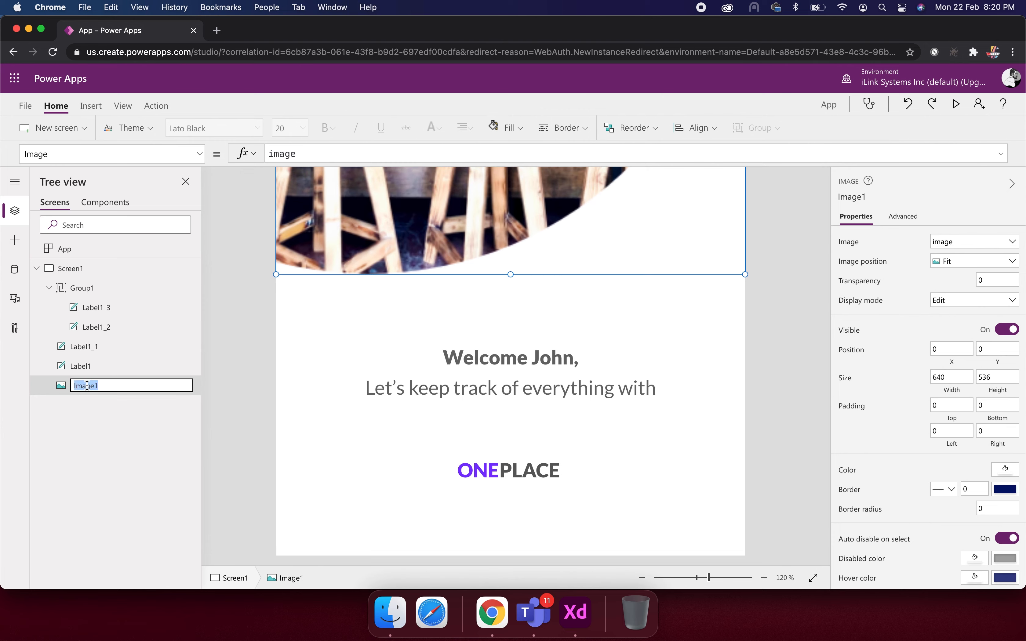
pyautogui.press('Right')
pyautogui.click(89, 474)
# Step: Rename the welcome greeting's label control, Label1, as welcomeText
pyautogui.doubleClick(87, 366)
pyautogui.write('welco')
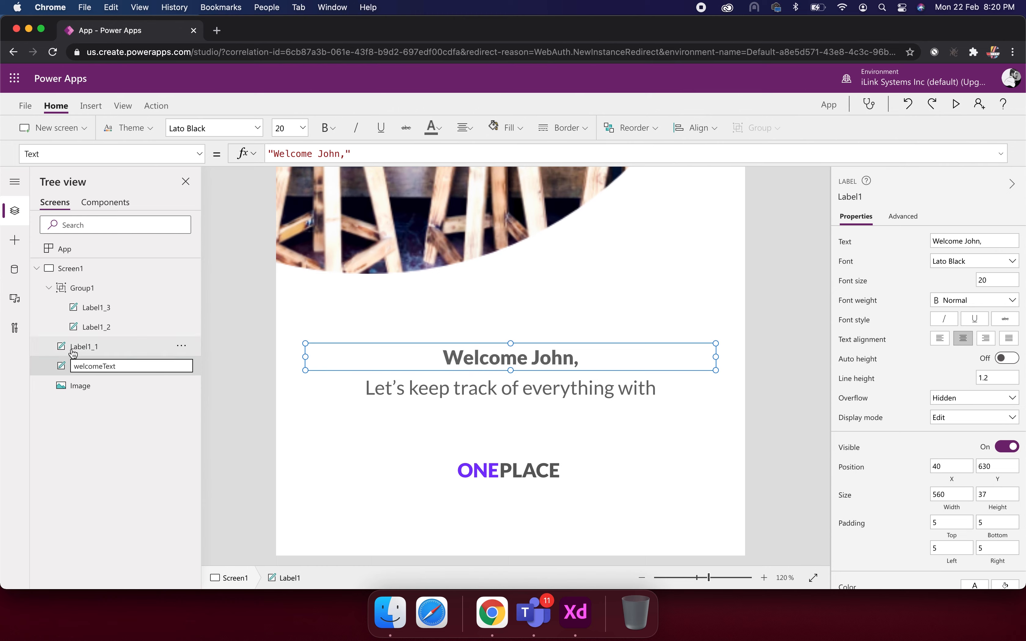
pyautogui.press('Return')
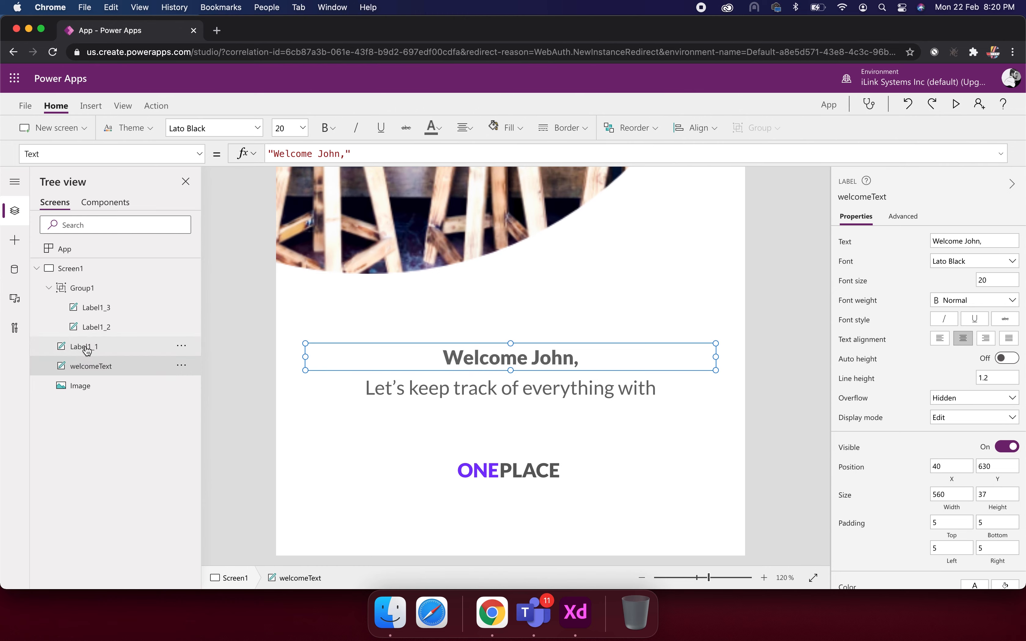
# Step: Rename the Label1_1 control, the line below the welcome greeting, as message
pyautogui.doubleClick(90, 346)
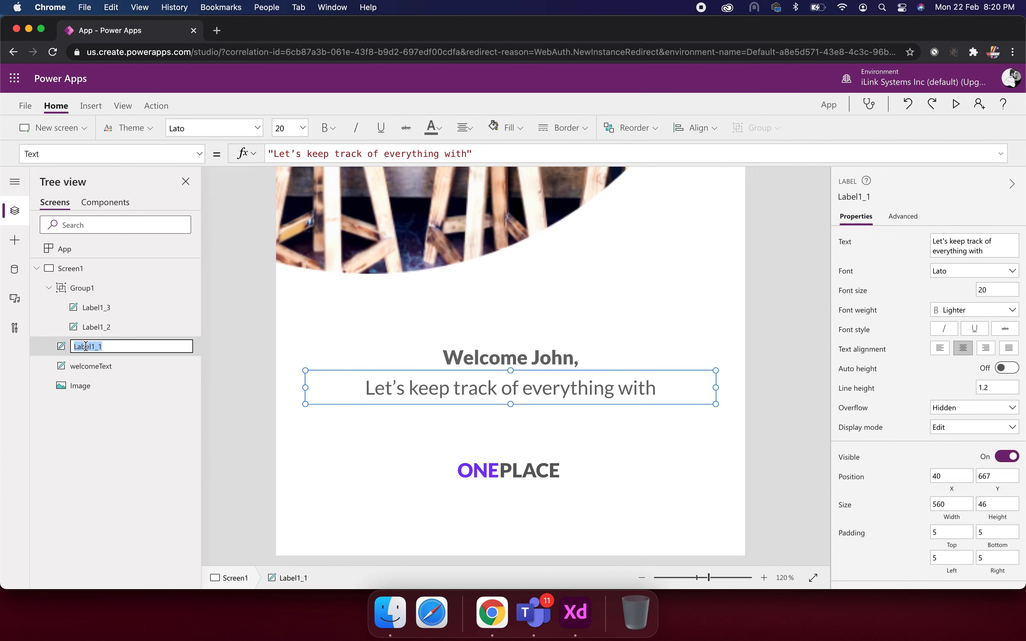
pyautogui.write('message')
pyautogui.press('Return')
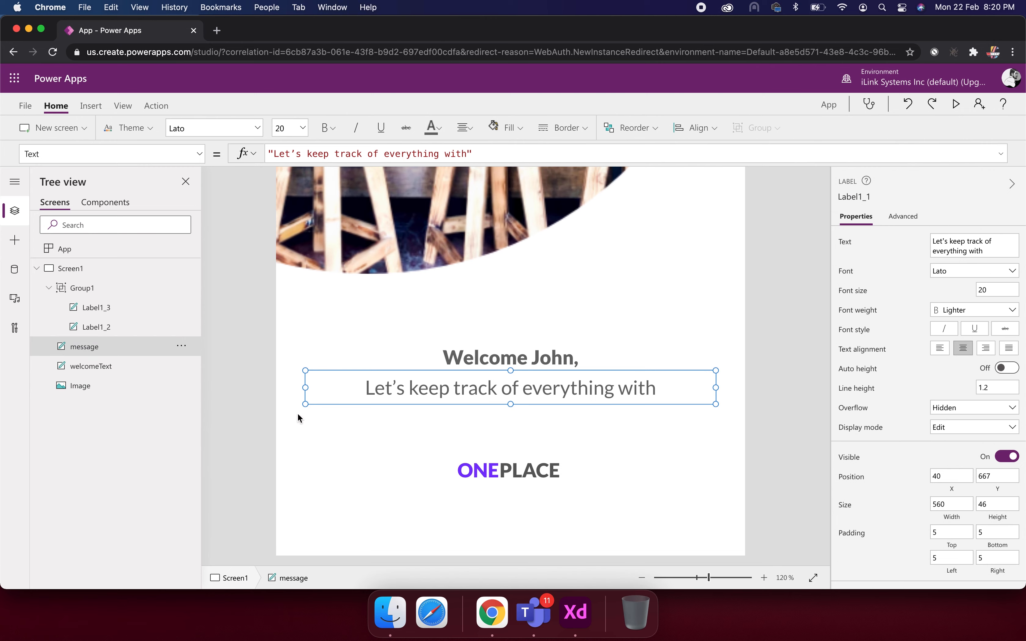
# Step: Rename Group1, which holds the two wordmark labels, as Logo and deselect it
pyautogui.doubleClick(89, 290)
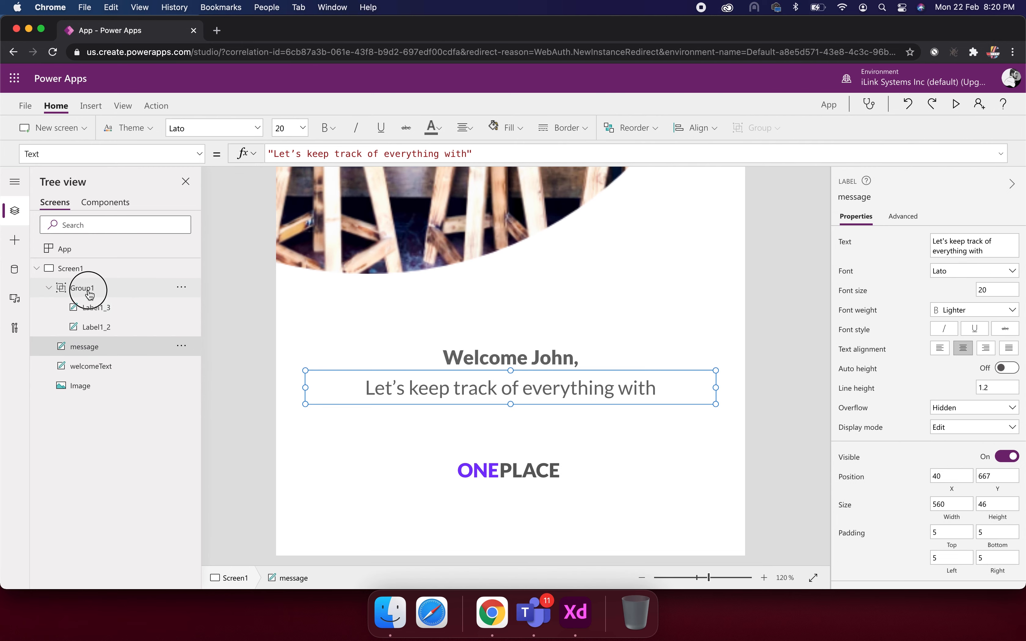
pyautogui.write('Logo')
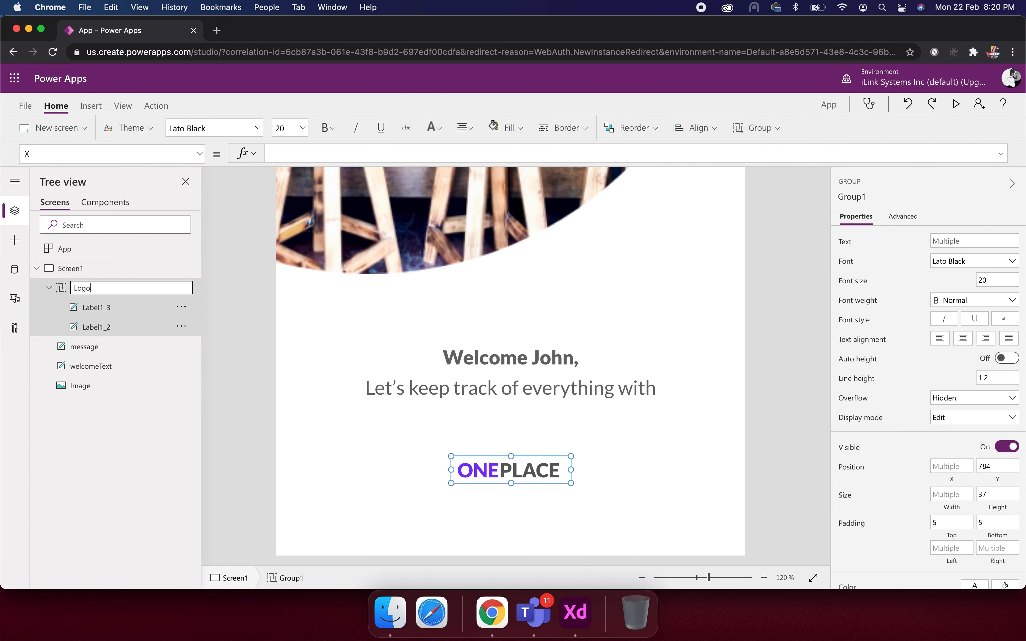
pyautogui.press('Return')
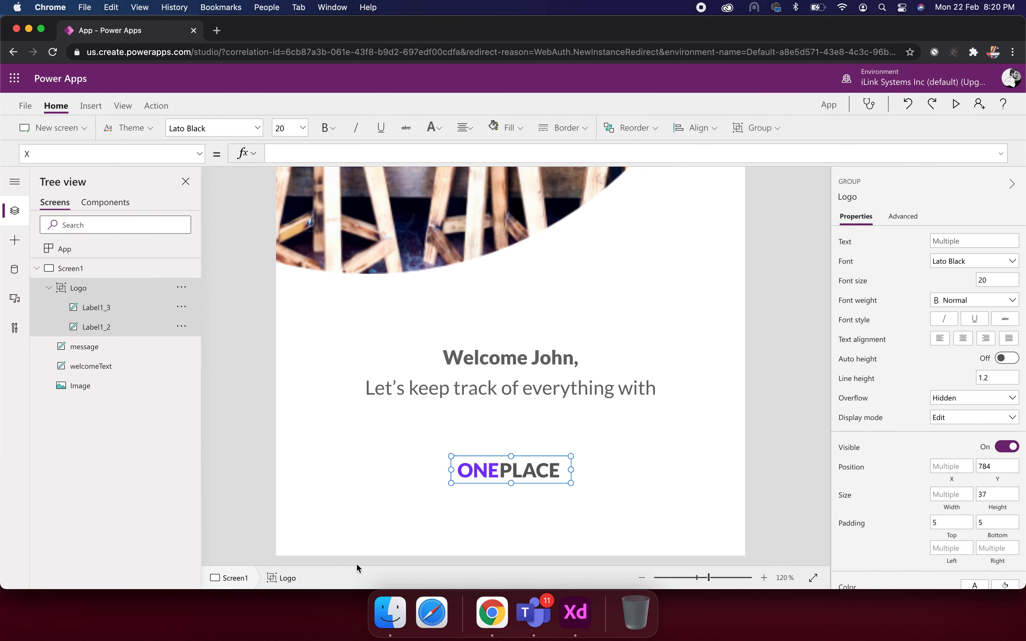
pyautogui.click(418, 475)
# Step: Collapse the Logo group and insert an image control about 320 by 73, centered below the ONEPLACE wordmark
pyautogui.scroll(-2, 416, 475)
pyautogui.scroll(-5, 415, 473)
pyautogui.scroll(4, 494, 402)
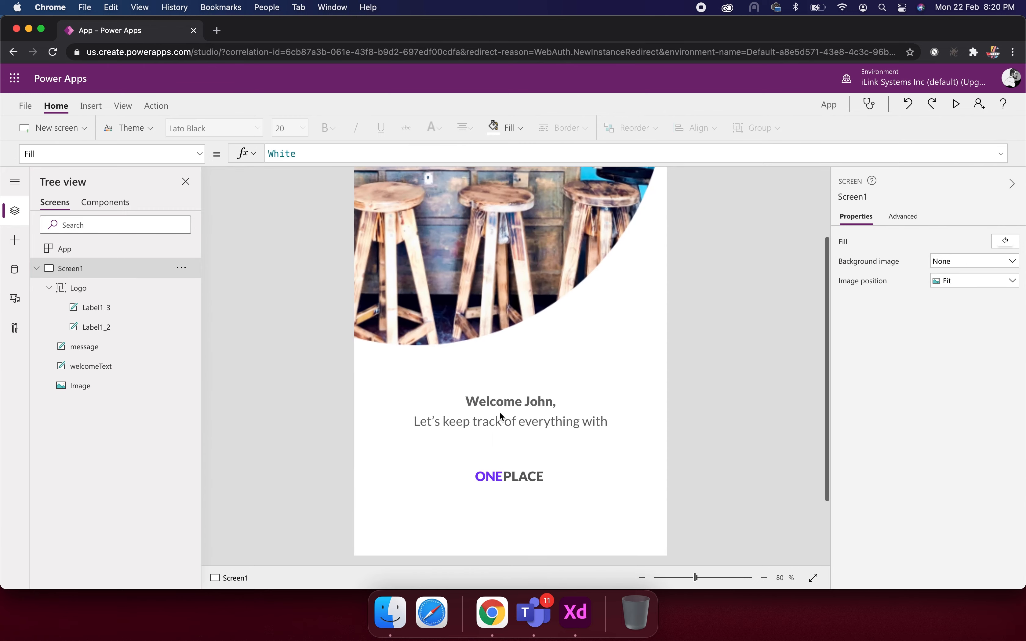
pyautogui.scroll(-1, 471, 442)
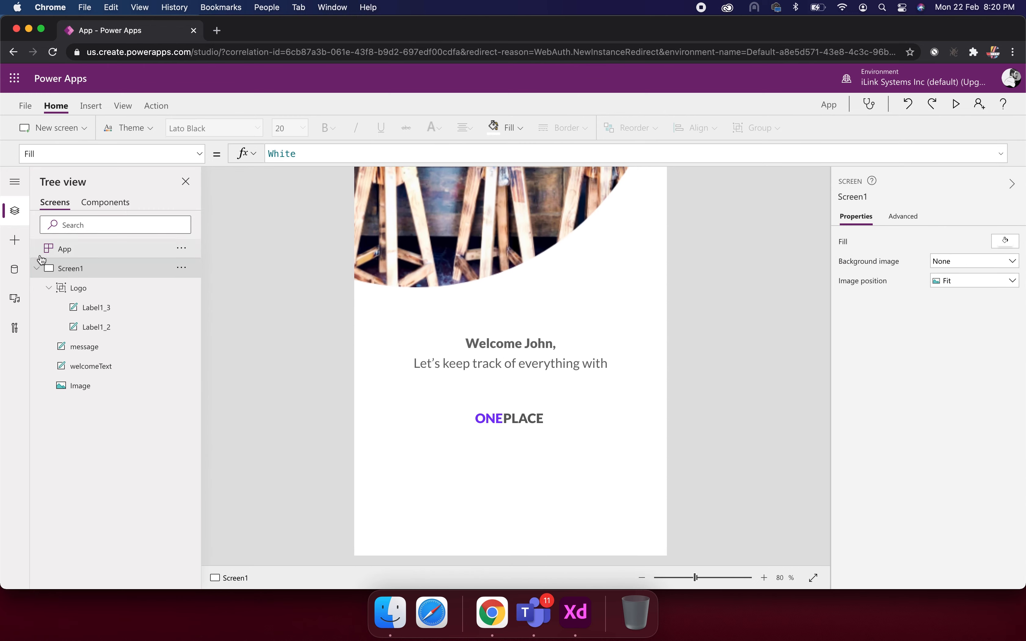
pyautogui.click(43, 289)
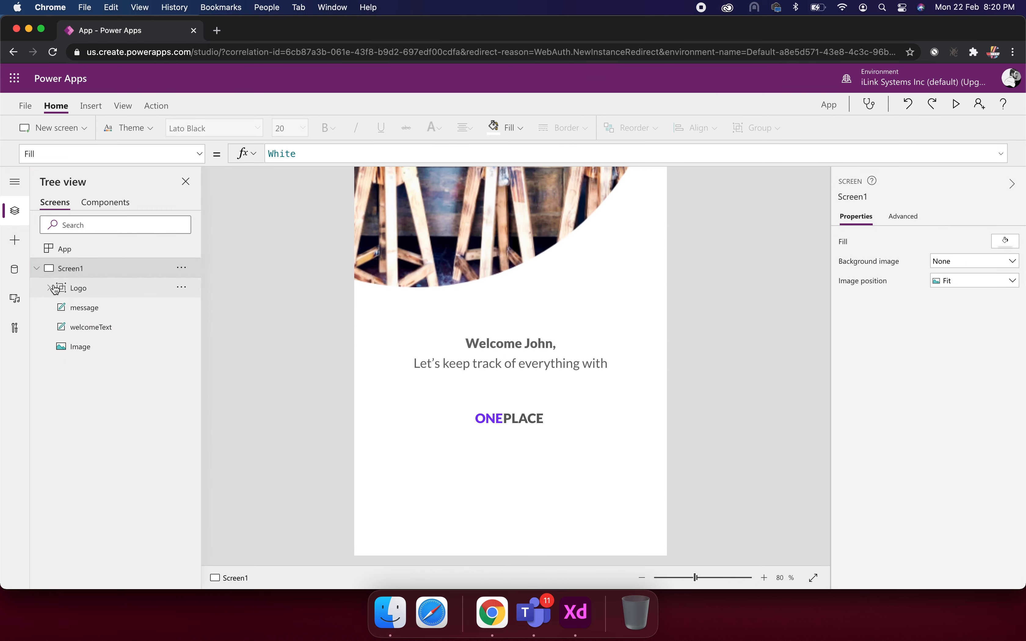
pyautogui.click(15, 241)
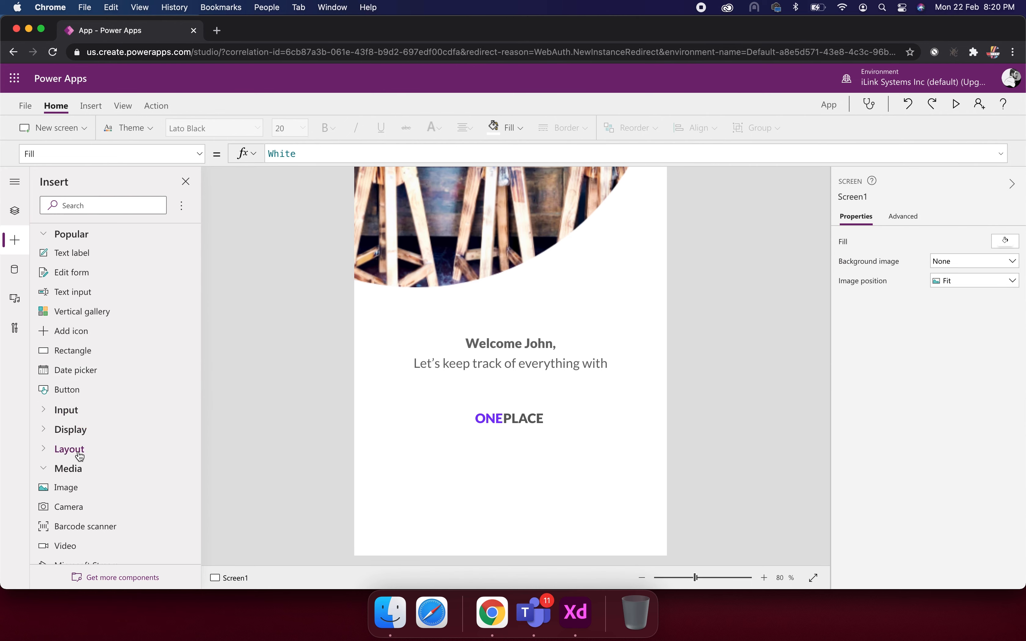
pyautogui.scroll(-1, 124, 443)
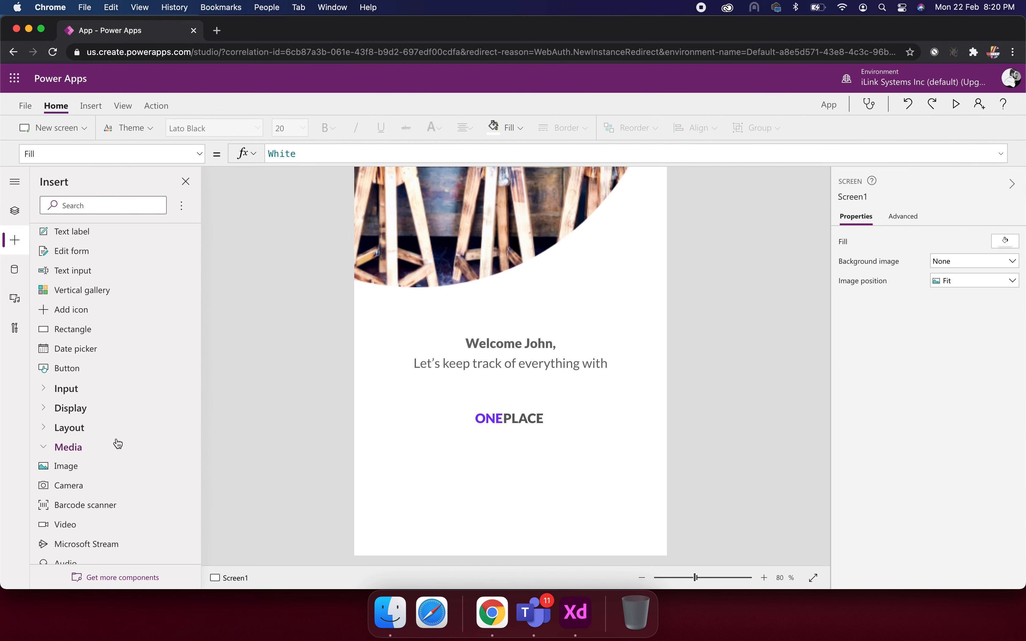
pyautogui.click(78, 469)
pyautogui.moveTo(427, 193); pyautogui.dragTo(483, 512)
pyautogui.moveTo(522, 375); pyautogui.dragTo(506, 470)
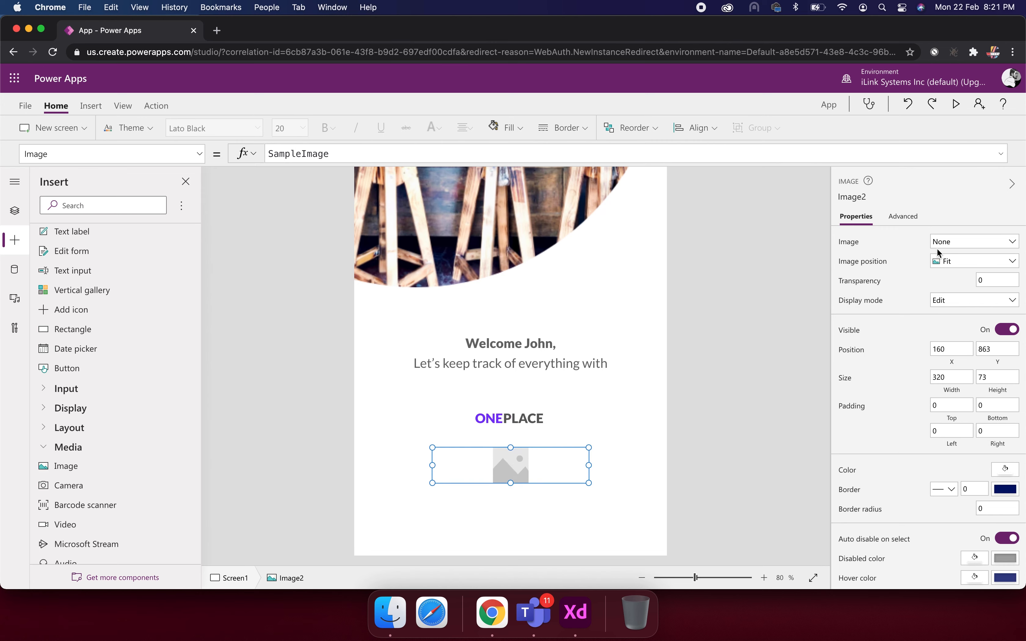
# Step: Add the file button.png from the OnePlace folder as the new image control's picture
pyautogui.click(976, 243)
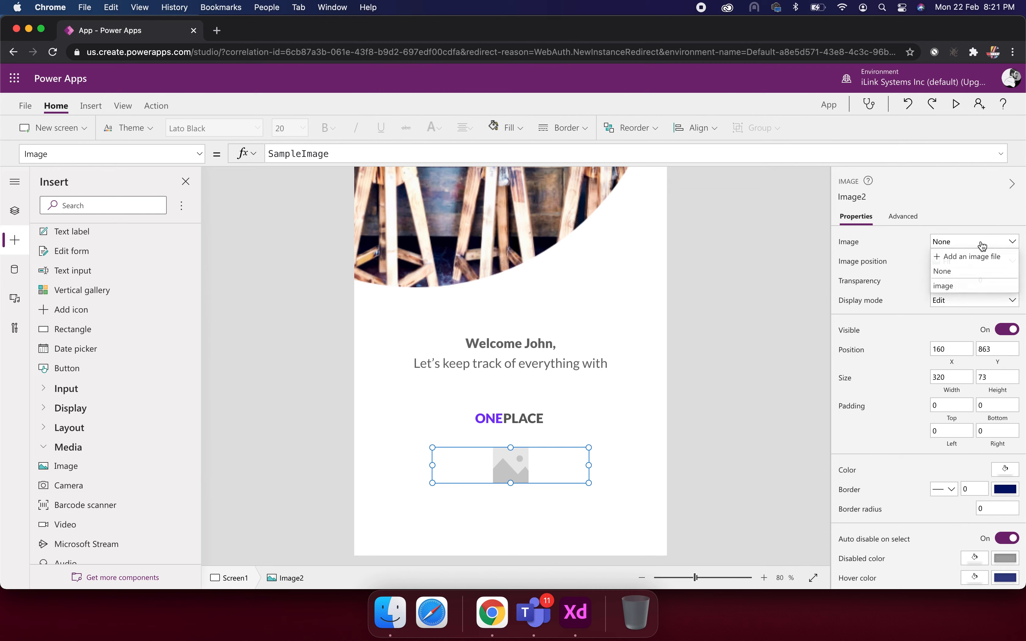
pyautogui.click(968, 258)
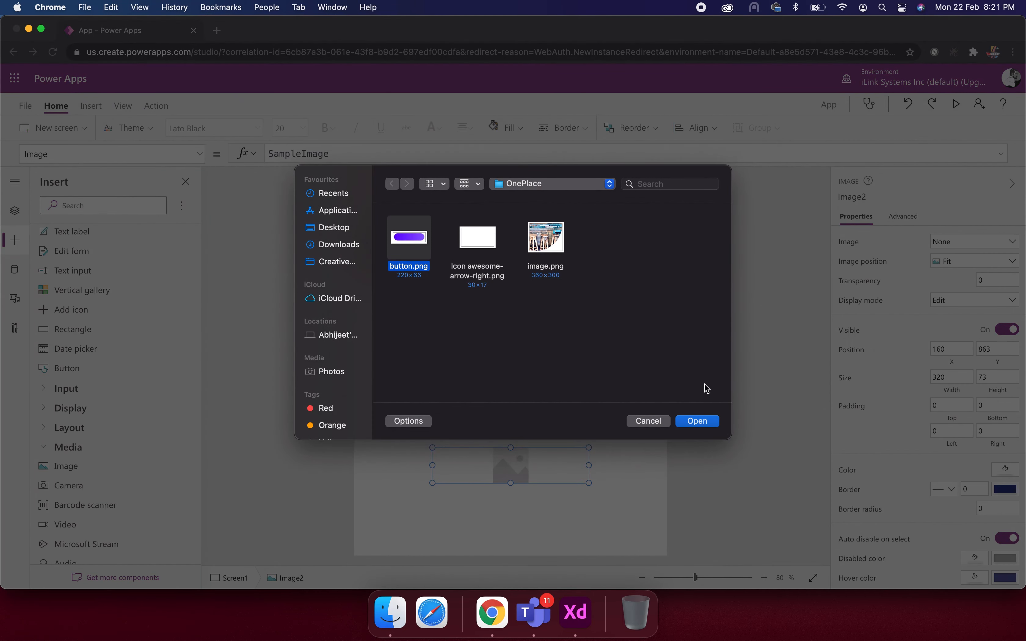
pyautogui.click(707, 420)
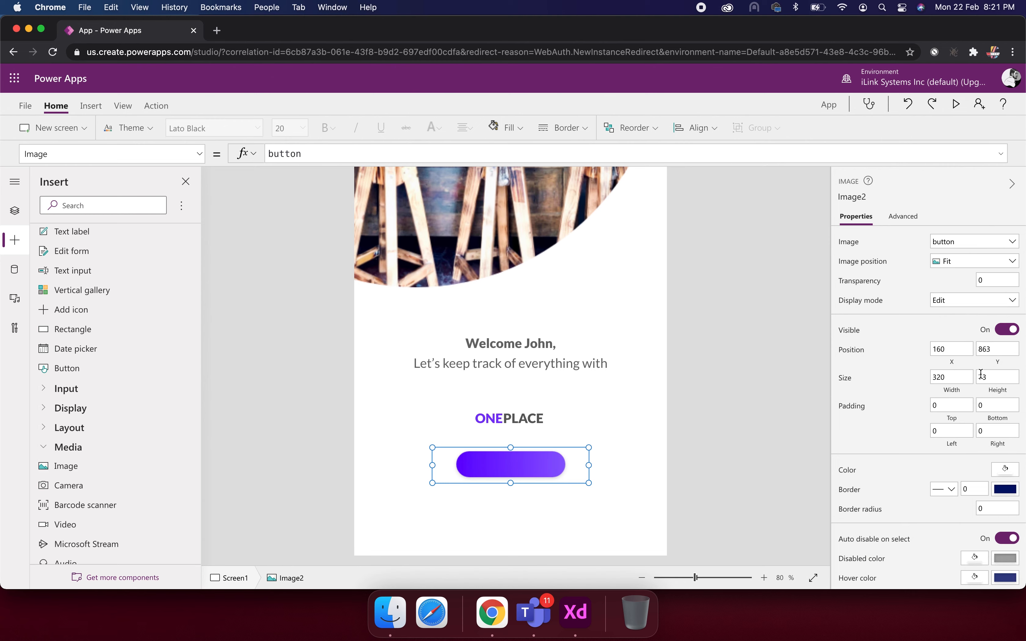
# Step: Set the button image's width to 220 and center it horizontally below the ONEPLACE wordmark
pyautogui.click(960, 377)
pyautogui.click(1006, 383)
pyautogui.click(954, 381)
pyautogui.write('2')
pyautogui.click(1001, 373)
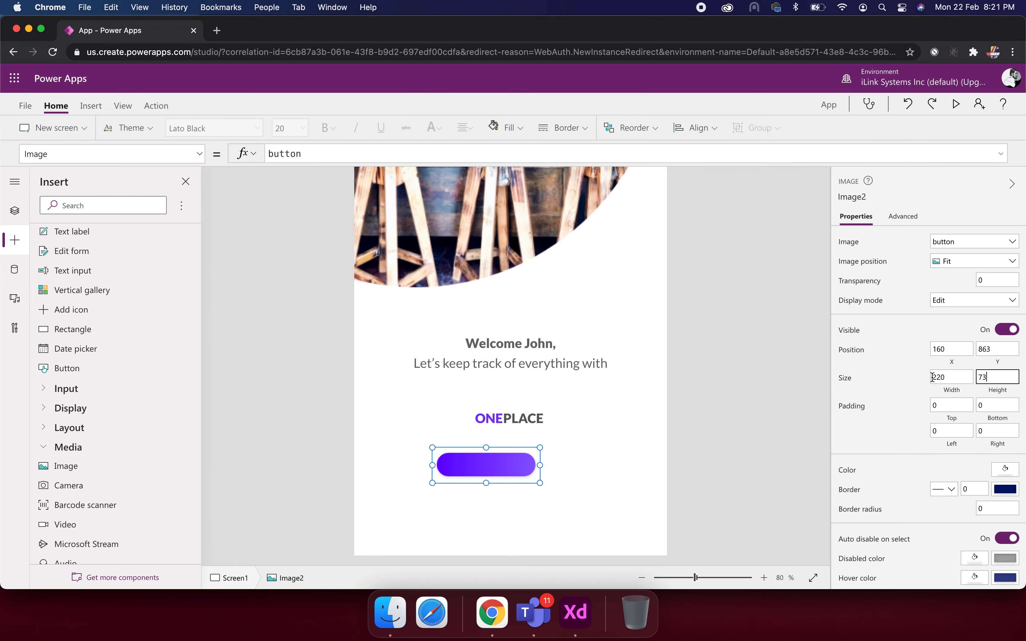
pyautogui.moveTo(486, 468); pyautogui.dragTo(504, 468)
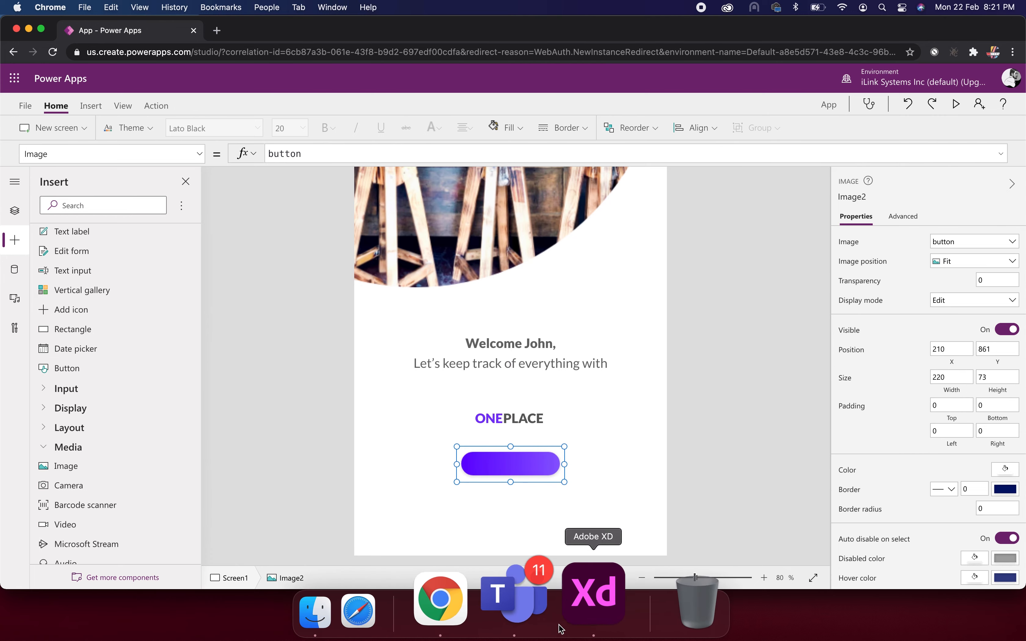
# Step: Switch to Adobe XD, check the width and height of the Let's go button's rectangle, and return to Power Apps
pyautogui.click(576, 612)
pyautogui.click(351, 450)
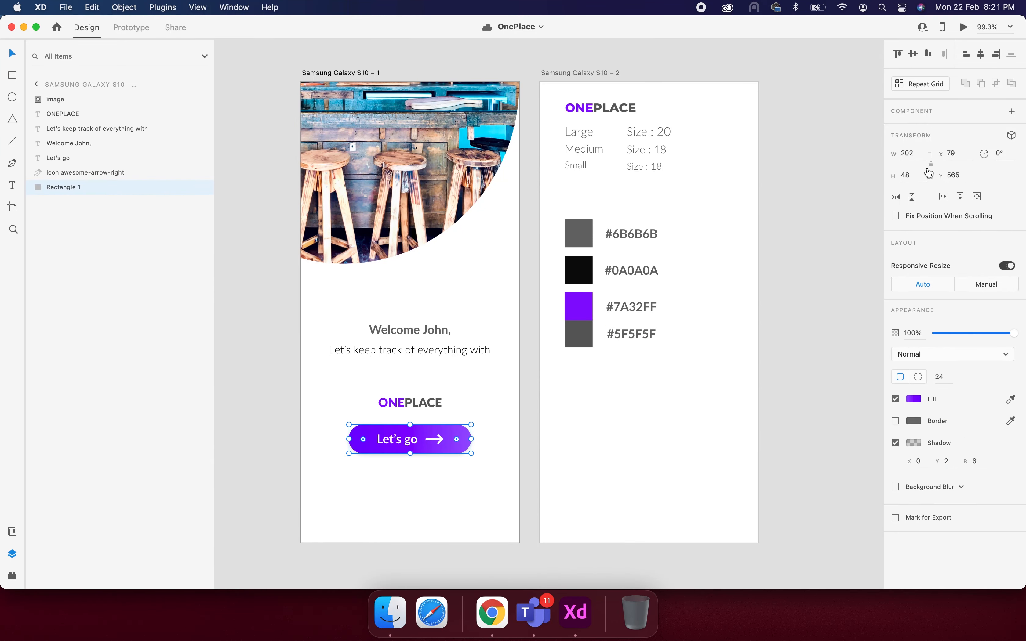
pyautogui.press('super+Tab')
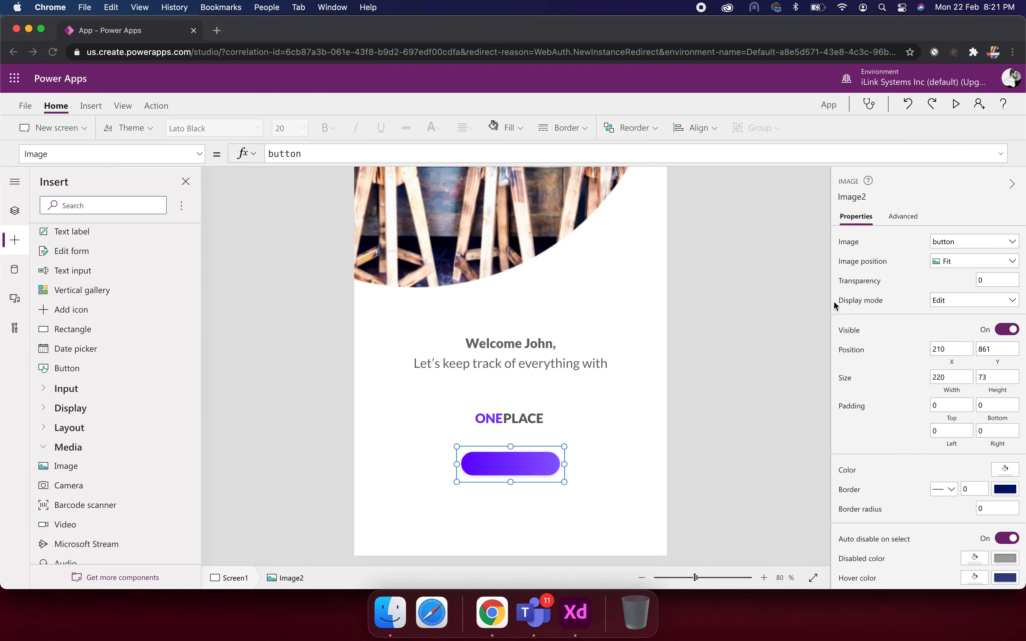
# Step: Set the button image's X position to 202, its width to 202 and its height to 48
pyautogui.click(952, 350)
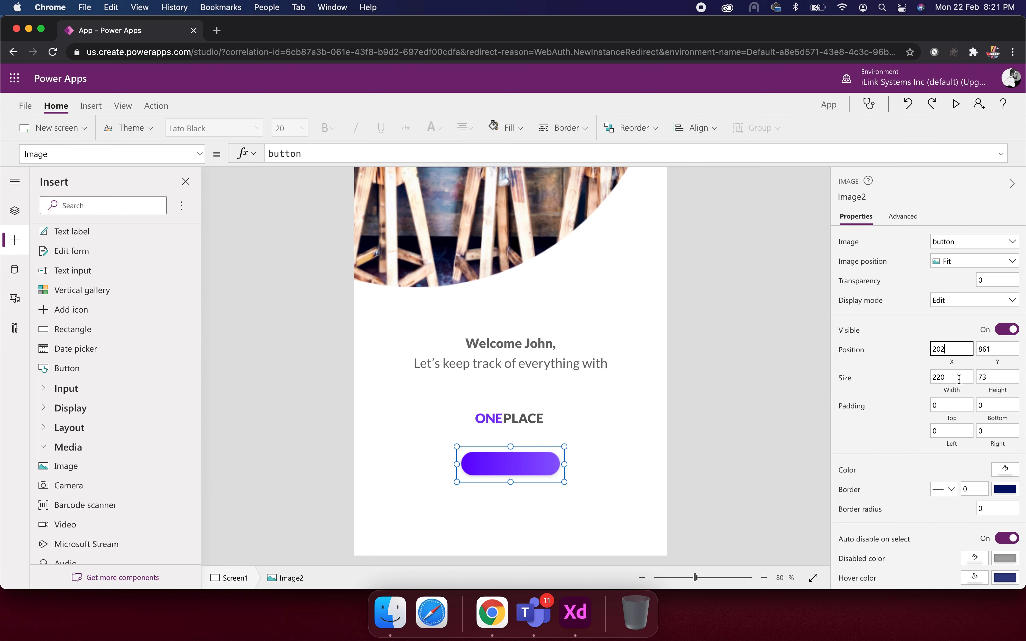
pyautogui.click(855, 406)
pyautogui.click(955, 375)
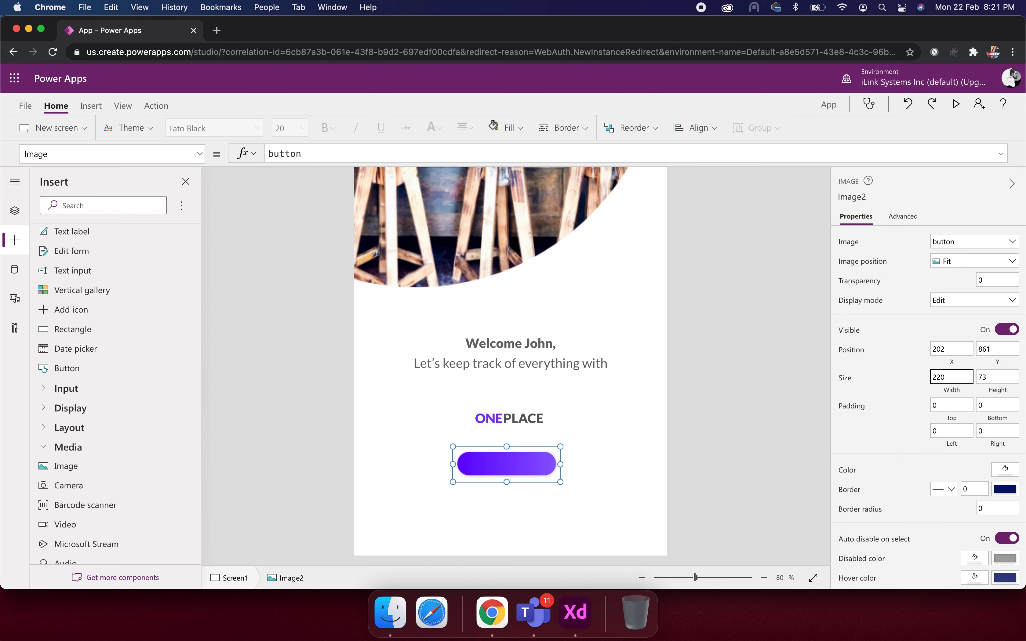
pyautogui.click(1012, 374)
pyautogui.write('48')
pyautogui.click(781, 432)
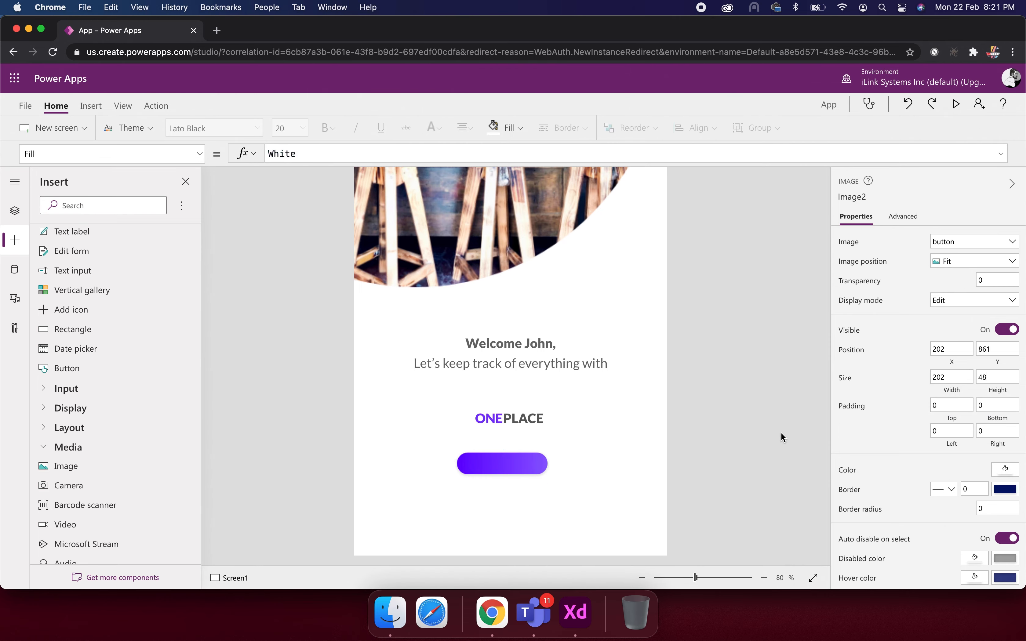
# Step: Move the button image slightly lower and center it horizontally on the screen, at about X 219, Y 888
pyautogui.click(494, 458)
pyautogui.scroll(10, 508, 470)
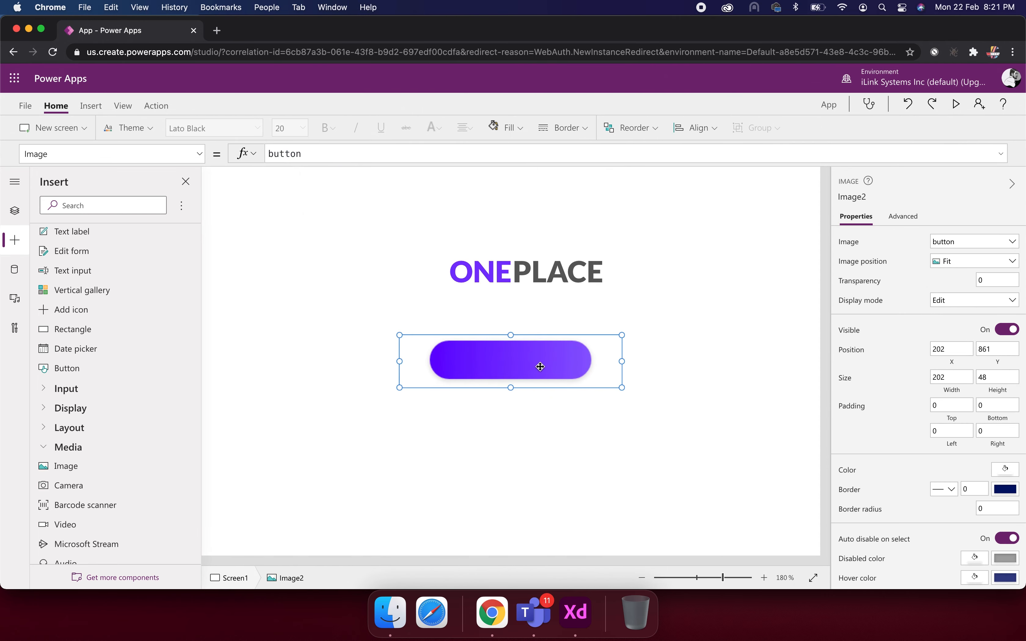
pyautogui.scroll(-10, 540, 367)
pyautogui.click(504, 437)
pyautogui.moveTo(504, 437); pyautogui.dragTo(508, 443)
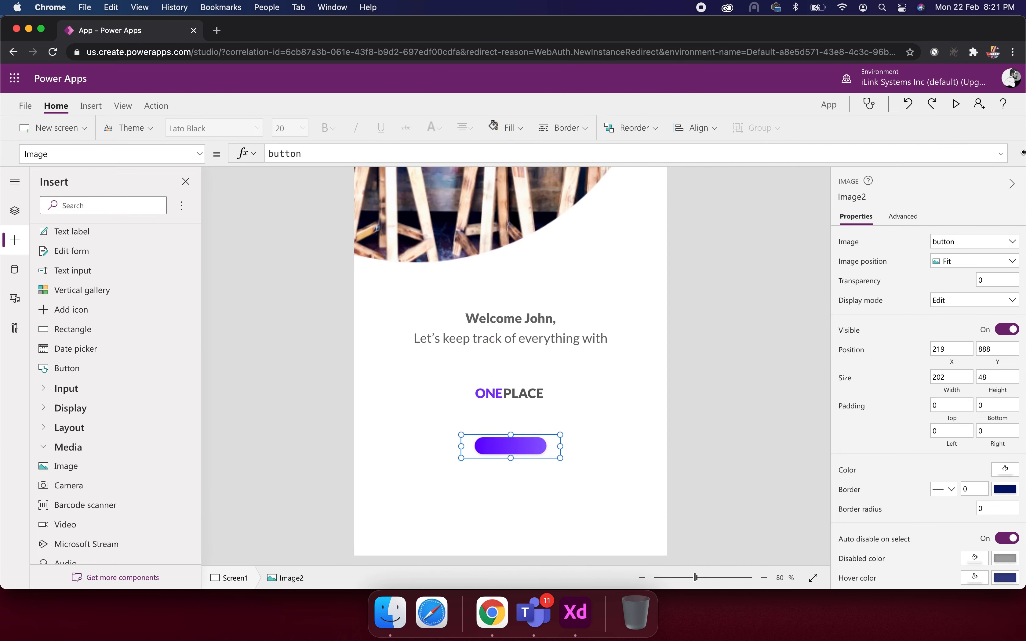
# Step: Try the Stretch image position on the button image and inspect the result up close
pyautogui.click(987, 262)
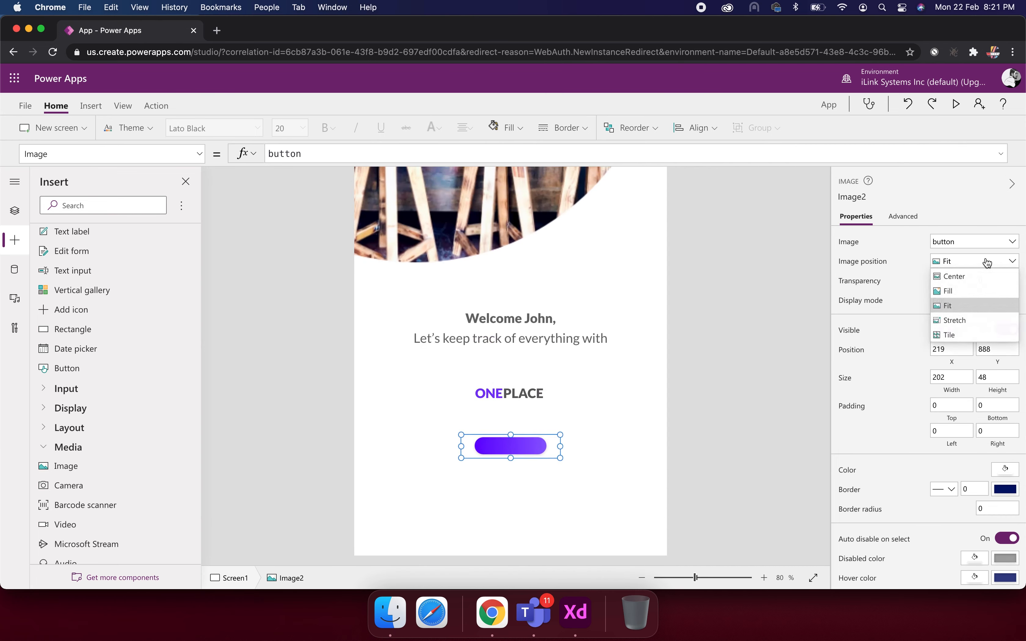
pyautogui.click(965, 321)
pyautogui.click(619, 496)
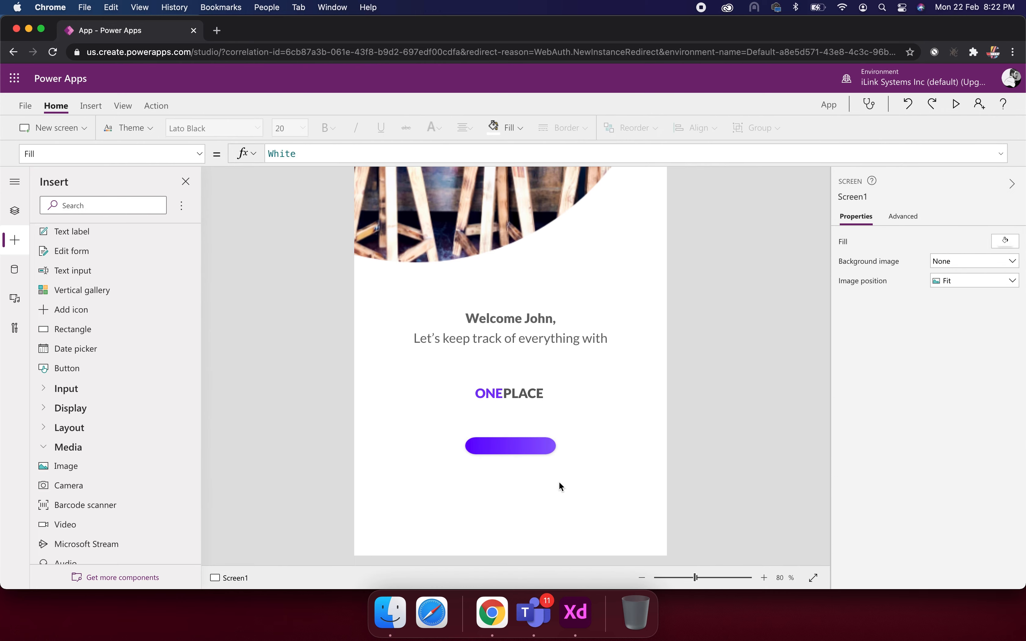
pyautogui.scroll(5, 492, 441)
pyautogui.scroll(-3, 443, 494)
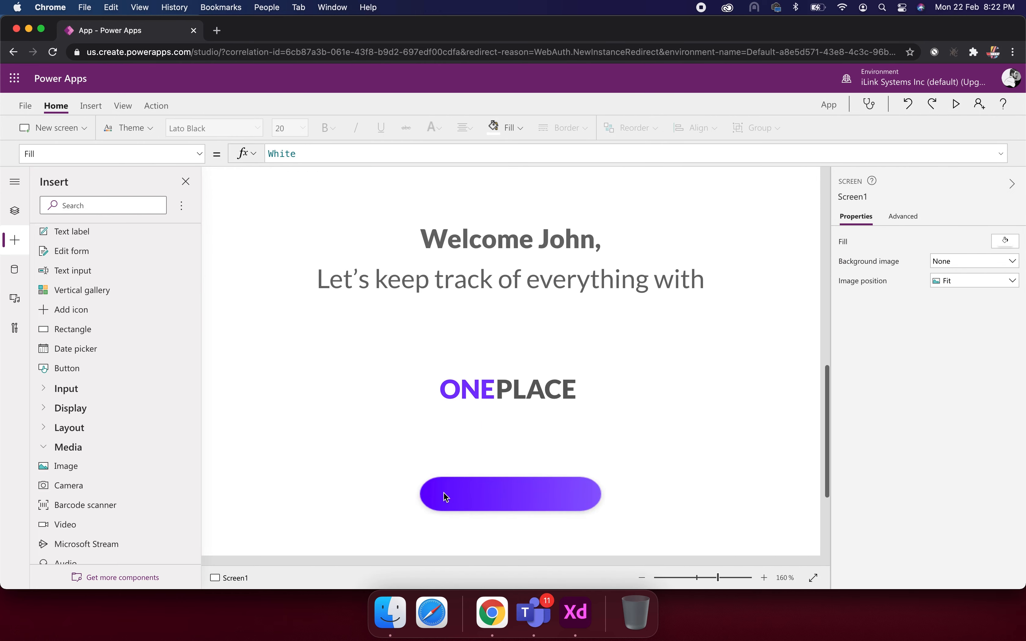
pyautogui.scroll(3, 424, 488)
pyautogui.scroll(-3, 419, 492)
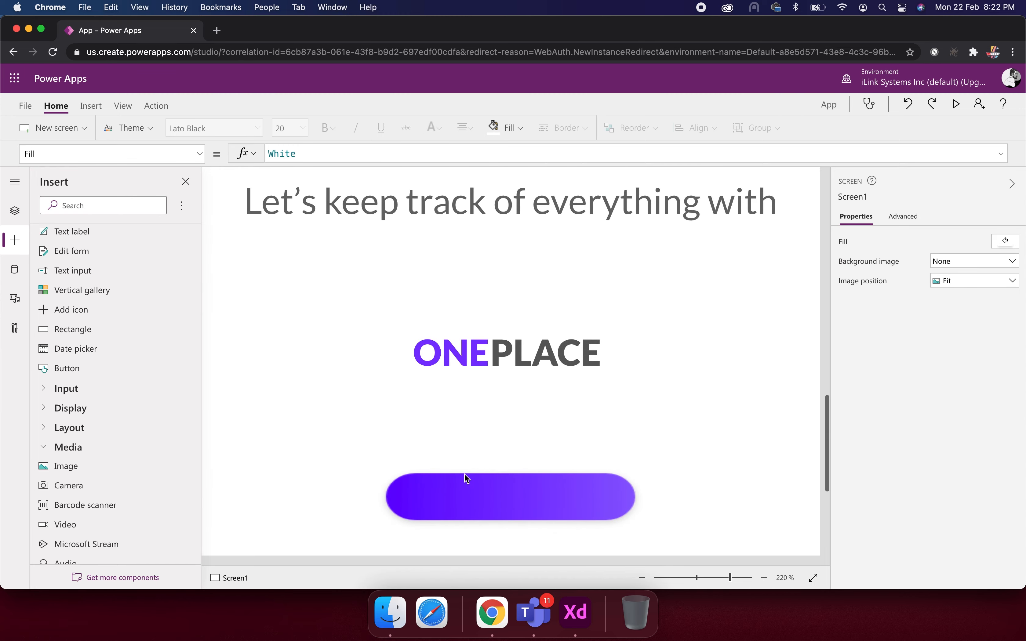
# Step: Change the button image's image position to Fill
pyautogui.click(455, 476)
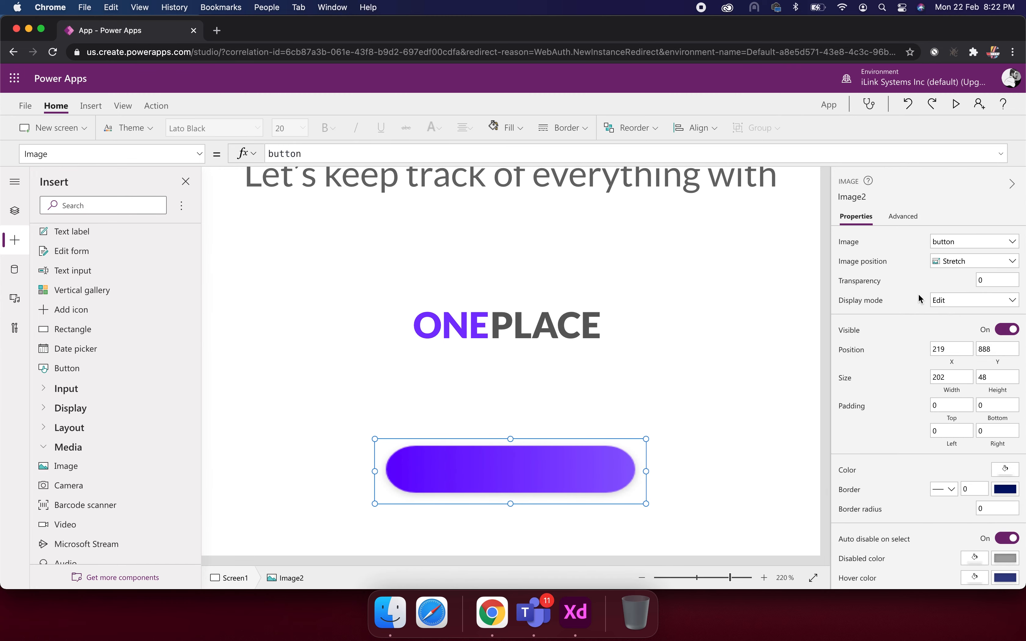
pyautogui.click(993, 297)
pyautogui.click(975, 262)
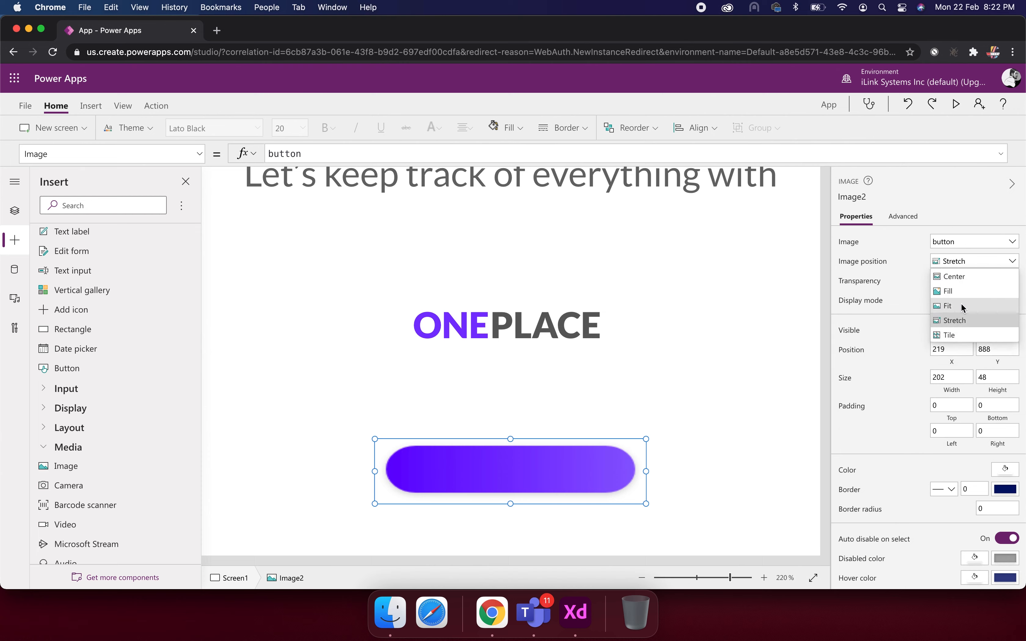
pyautogui.click(963, 292)
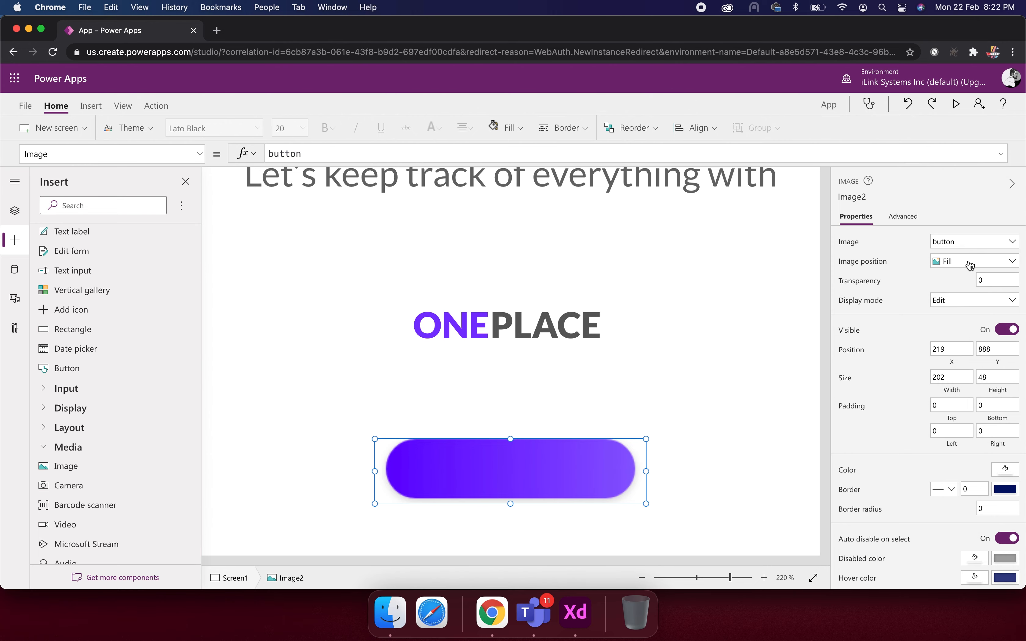
pyautogui.click(674, 431)
# Step: Increase the button image's height to 60, keeping its width at 202
pyautogui.scroll(-10, 674, 427)
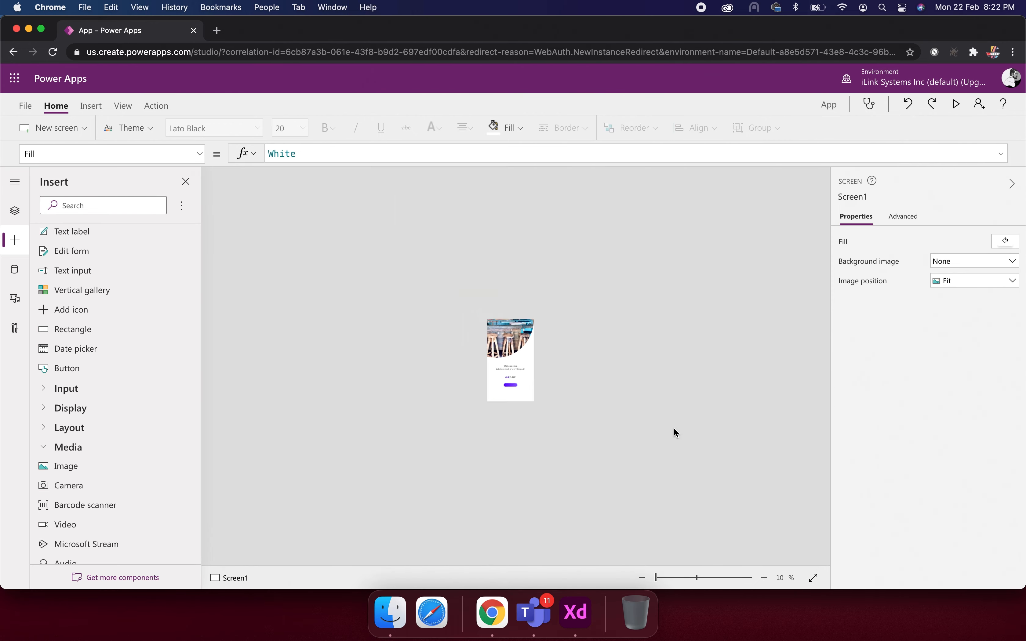
pyautogui.scroll(10, 577, 427)
pyautogui.scroll(-3, 530, 404)
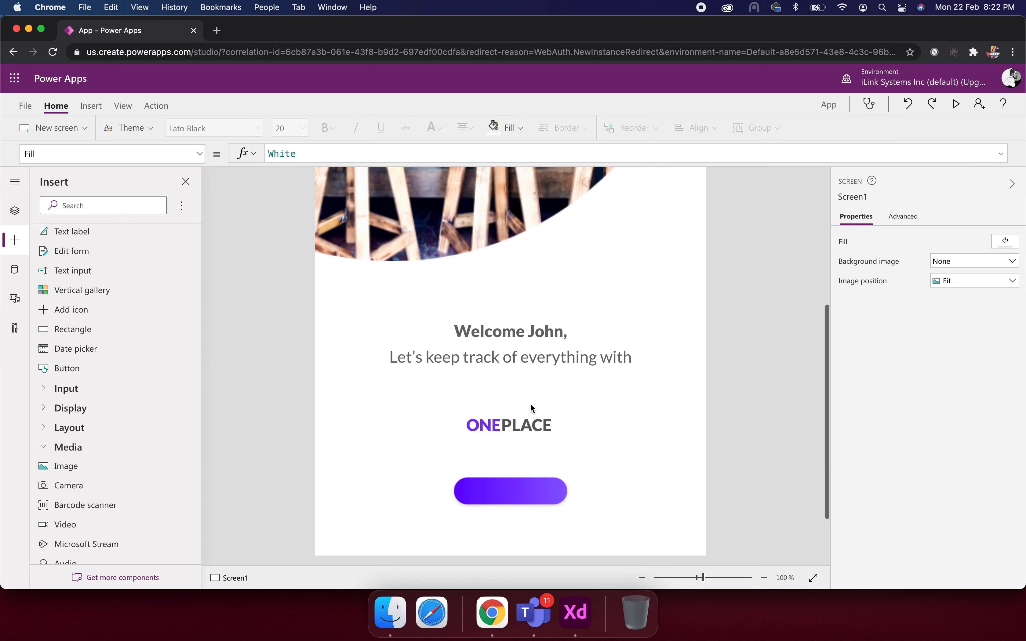
pyautogui.scroll(-2, 460, 488)
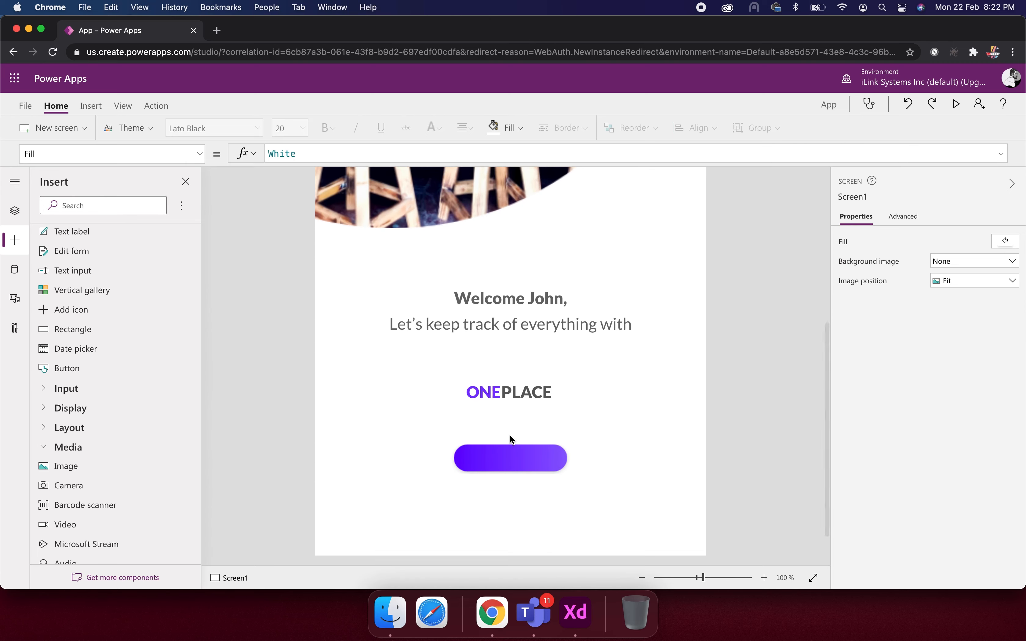
pyautogui.click(503, 459)
pyautogui.click(1000, 378)
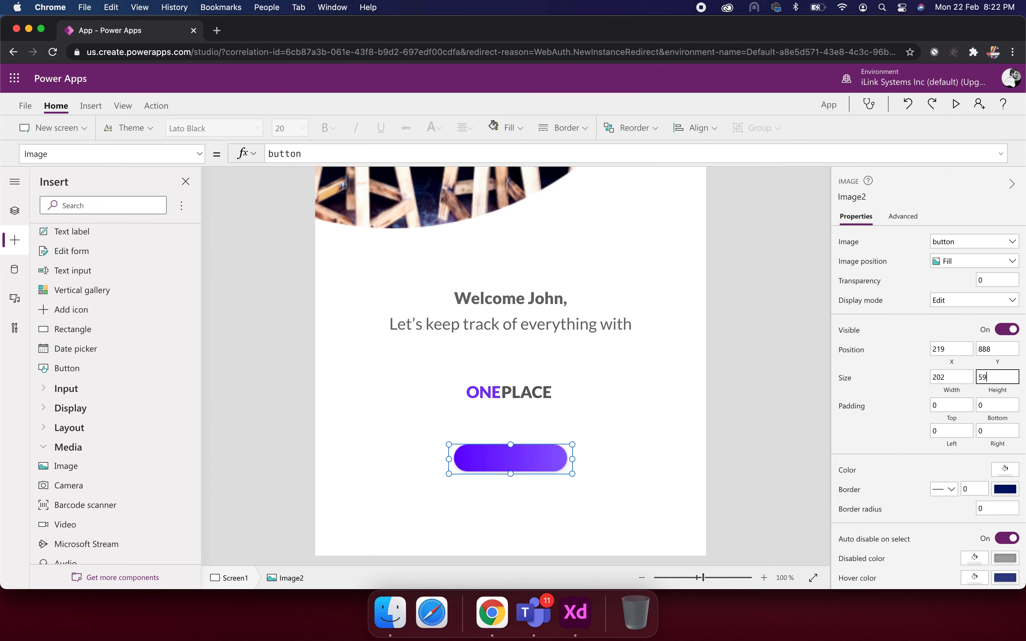
pyautogui.press('Return')
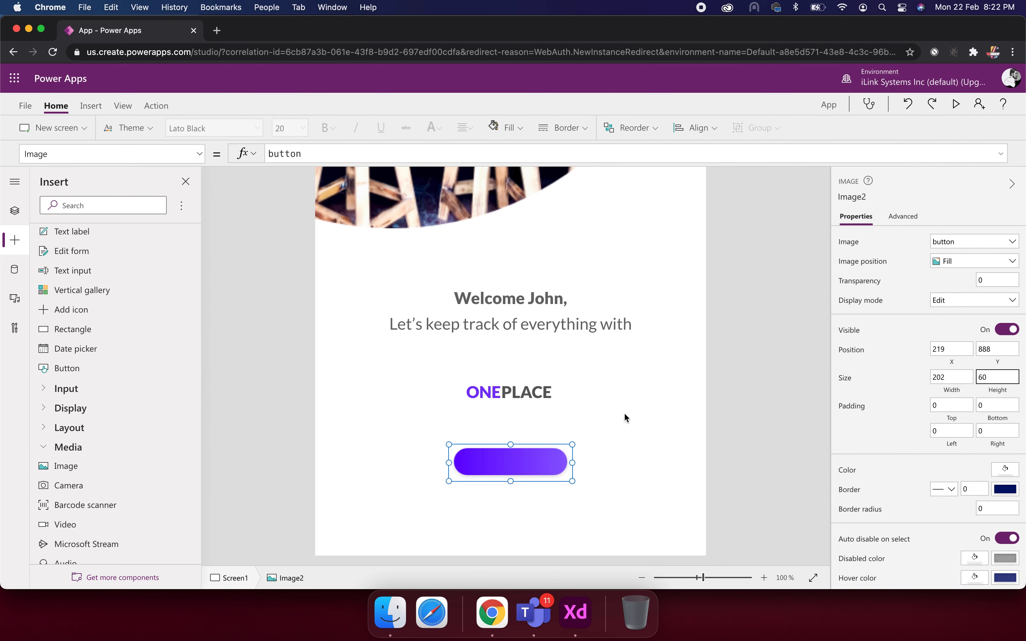
# Step: Widen the button image to about 241, keeping it centered on the screen at about X 199
pyautogui.moveTo(575, 465); pyautogui.dragTo(541, 461)
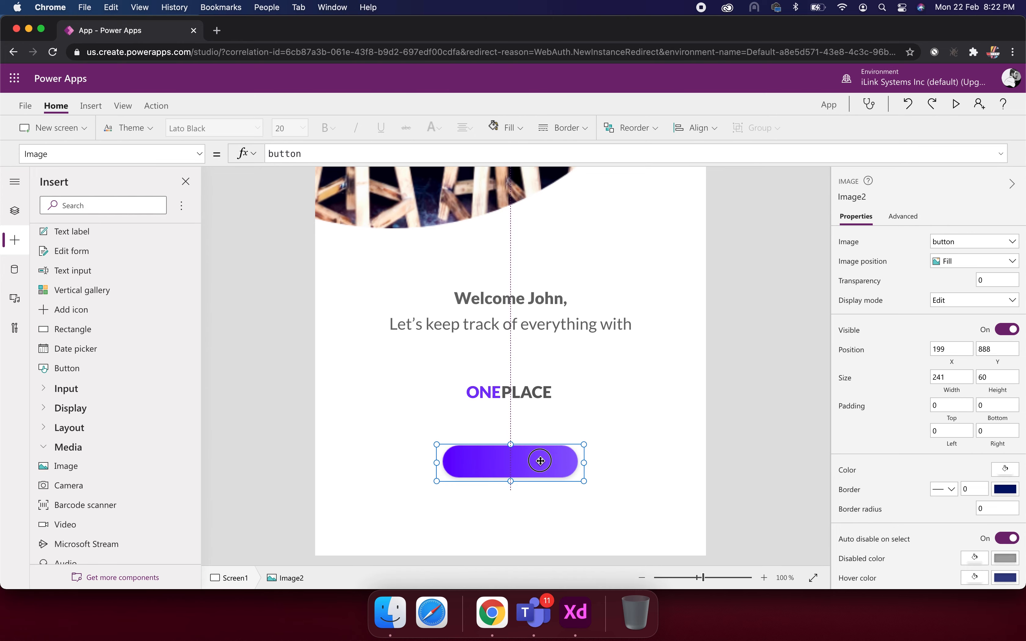
pyautogui.click(633, 448)
pyautogui.scroll(-5, 633, 448)
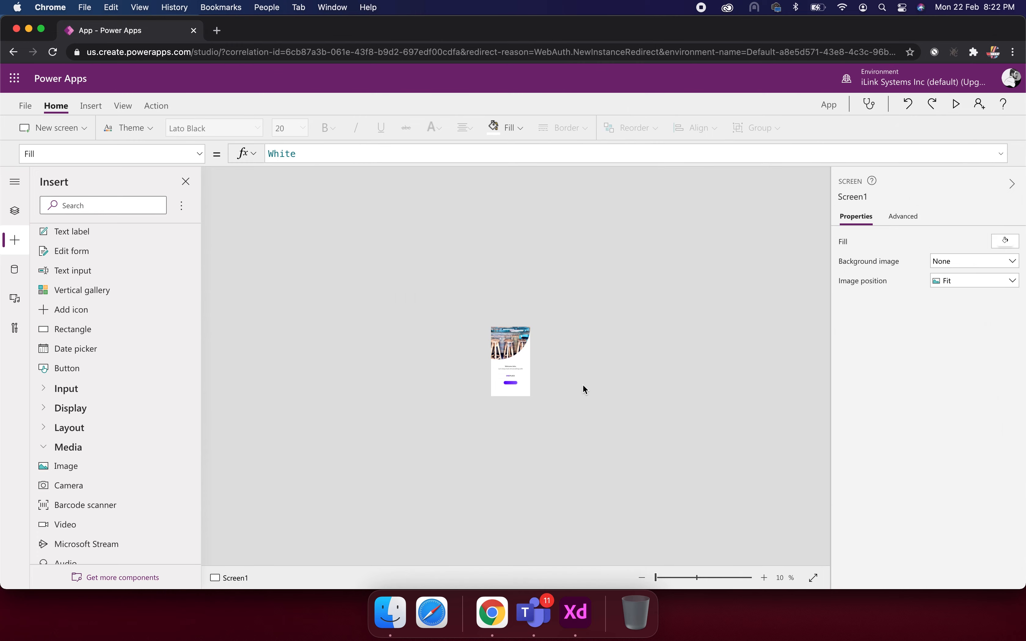
pyautogui.scroll(5, 585, 389)
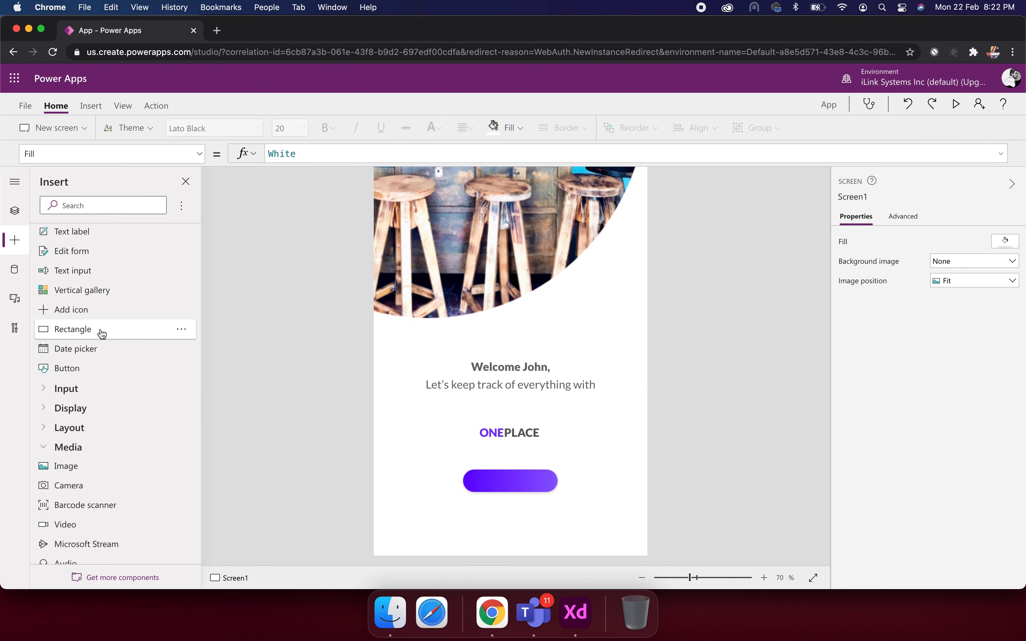
# Step: Insert an icon control and move it onto the right part of the gradient button, at about X 349, Y 888
pyautogui.click(84, 316)
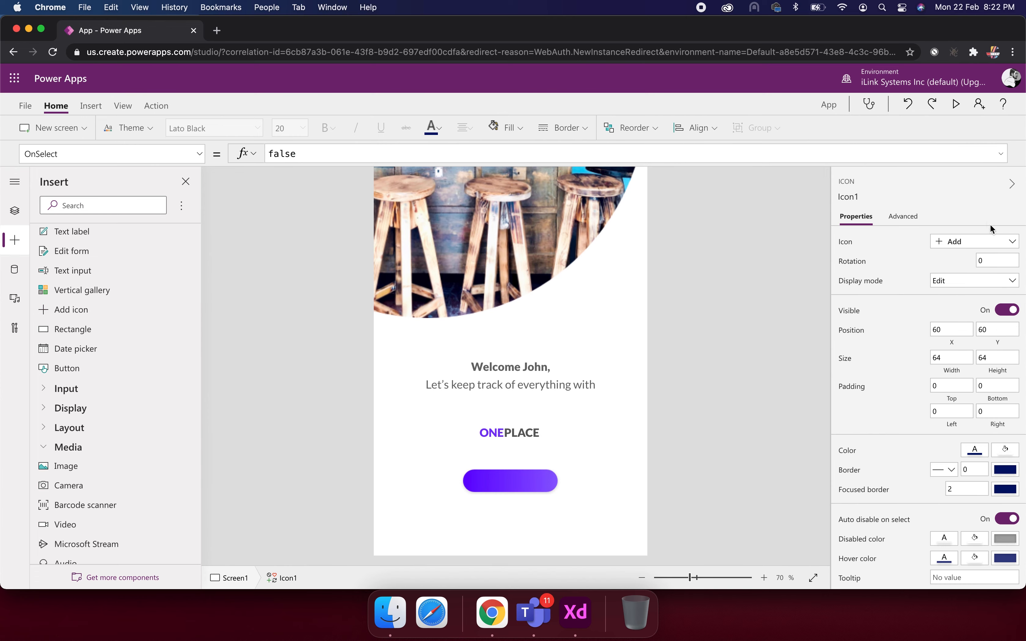
pyautogui.scroll(-5, 567, 292)
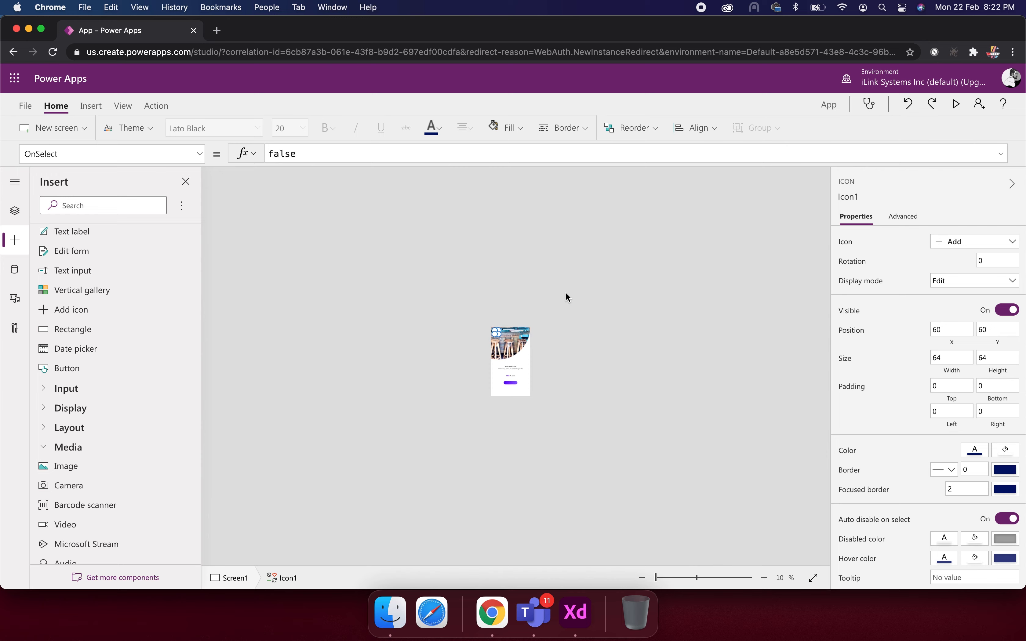
pyautogui.scroll(5, 520, 352)
pyautogui.moveTo(399, 210); pyautogui.dragTo(552, 523)
pyautogui.scroll(-3, 577, 454)
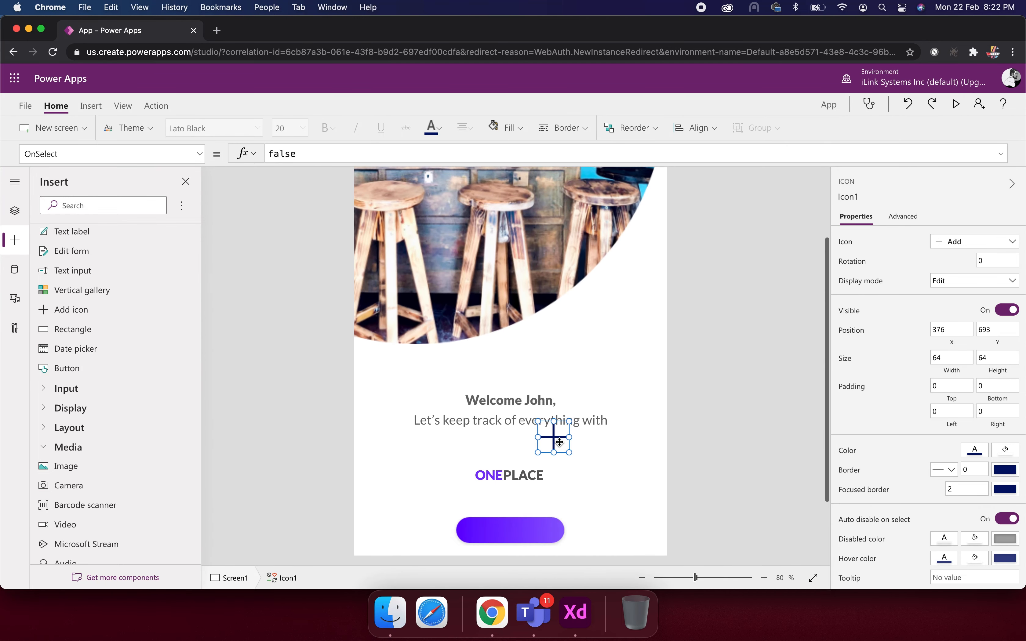
pyautogui.moveTo(551, 436); pyautogui.dragTo(538, 531)
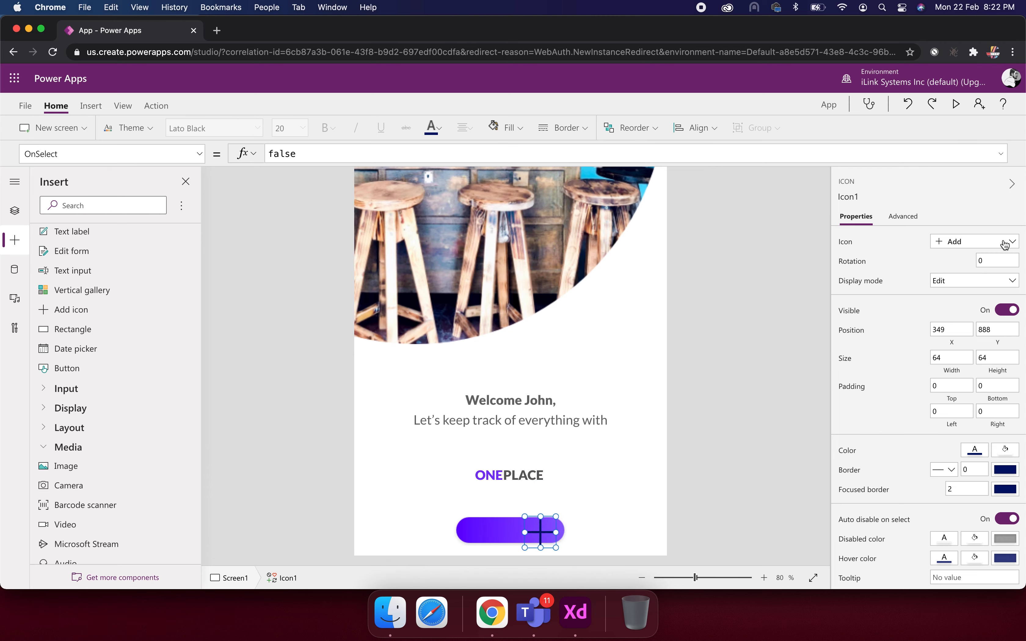
# Step: Change the new icon's symbol from Add to Arrow right
pyautogui.click(1016, 242)
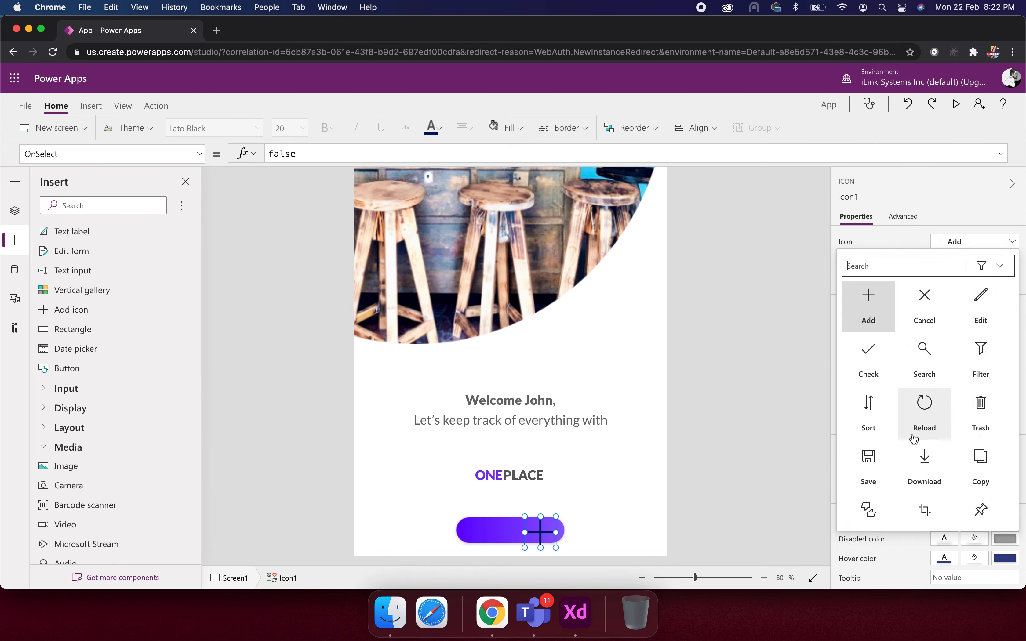
pyautogui.scroll(-3, 916, 437)
pyautogui.scroll(-10, 914, 440)
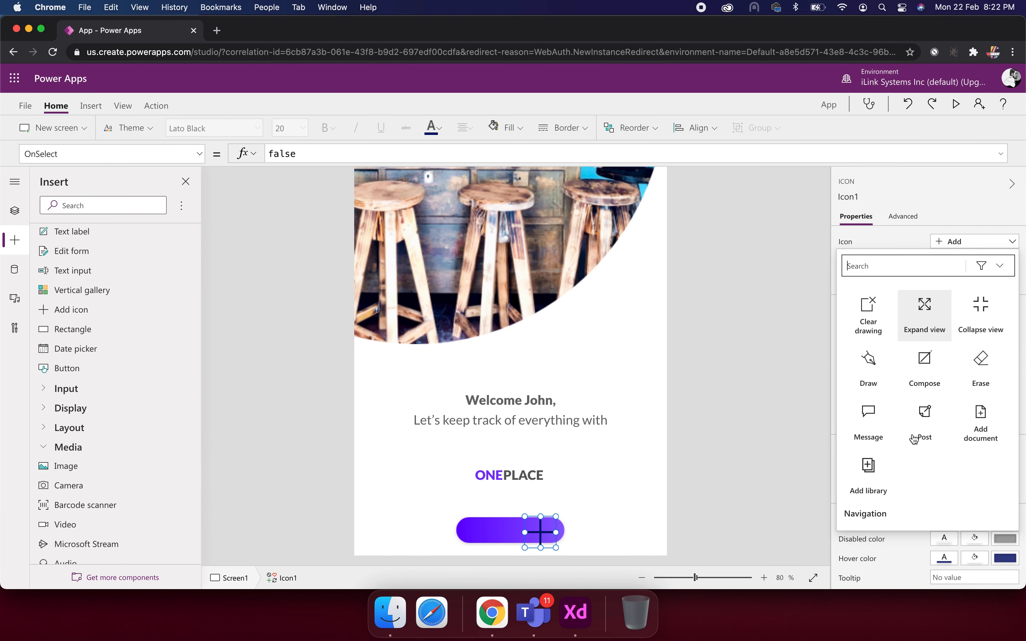
pyautogui.scroll(-8, 912, 434)
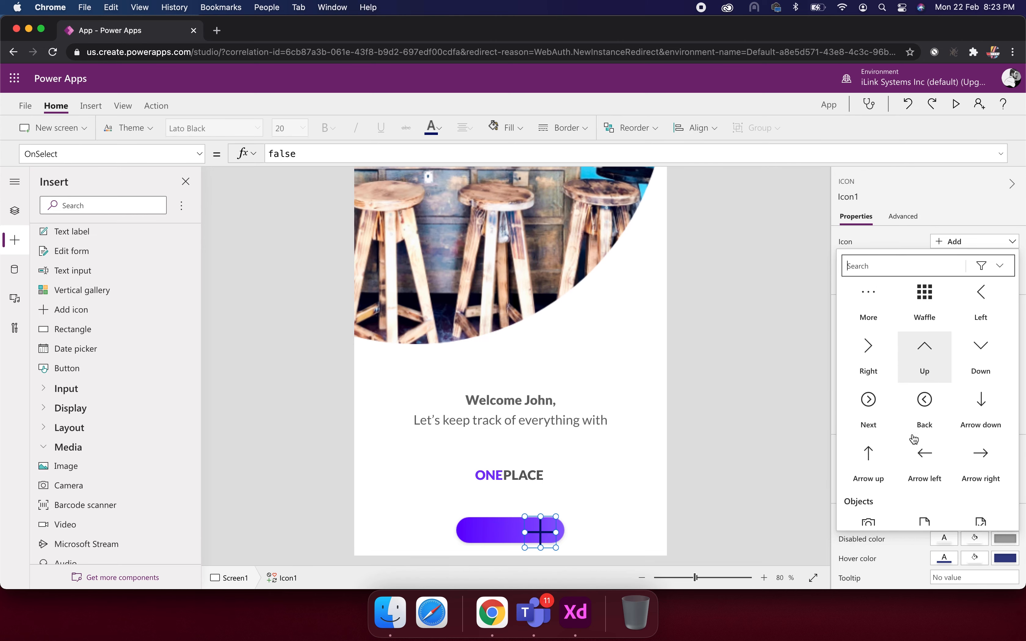
pyautogui.scroll(-1, 915, 440)
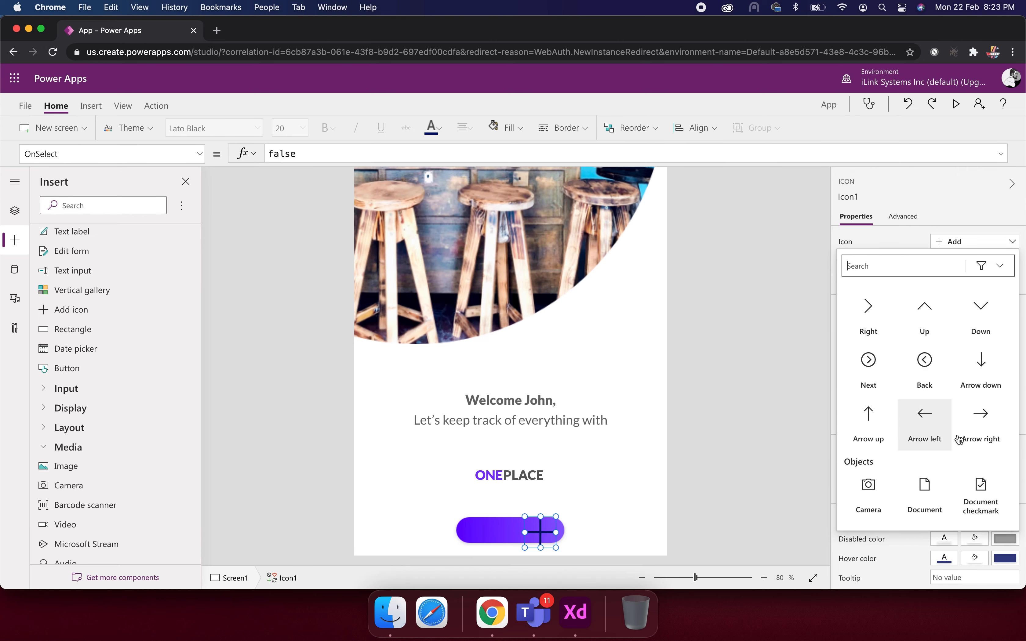
pyautogui.click(983, 422)
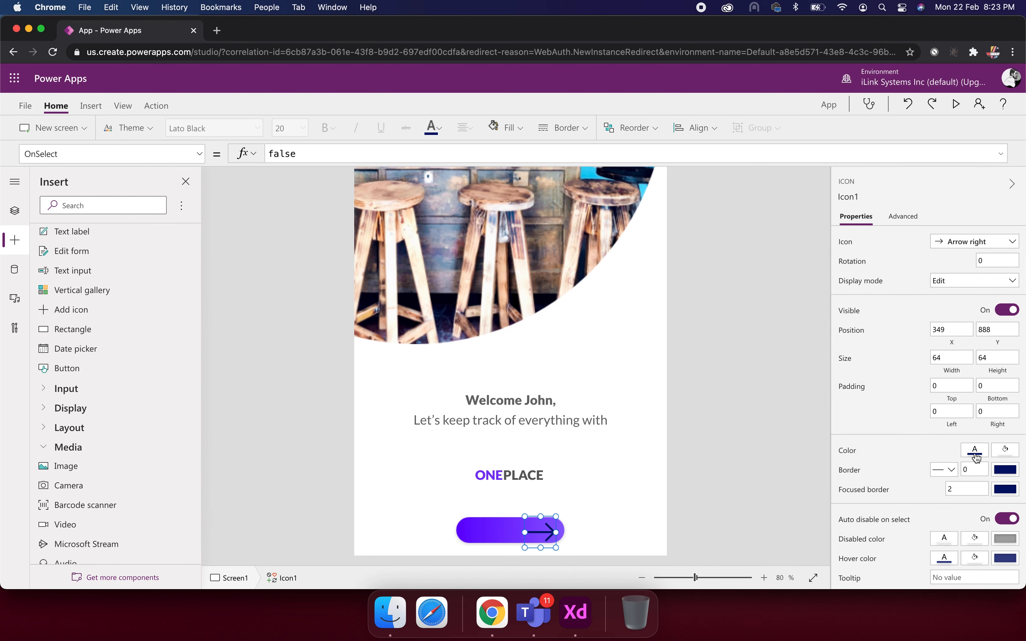
# Step: Color the arrow icon white and shrink it to about 37 by 51 within the button
pyautogui.click(975, 455)
pyautogui.click(611, 474)
pyautogui.click(611, 474)
pyautogui.scroll(5, 532, 529)
pyautogui.scroll(-5, 535, 533)
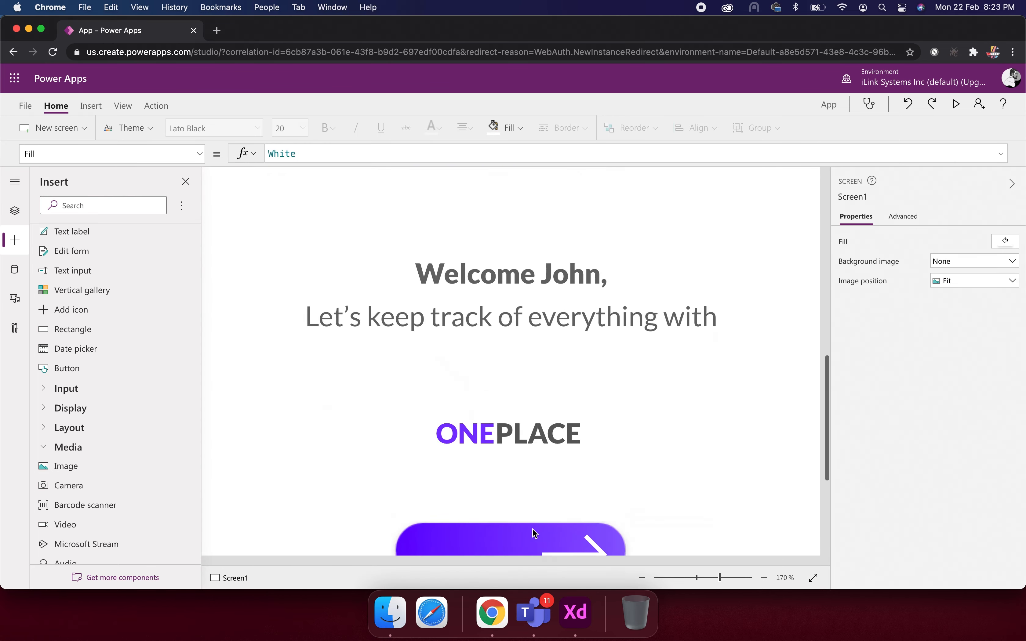
pyautogui.click(558, 480)
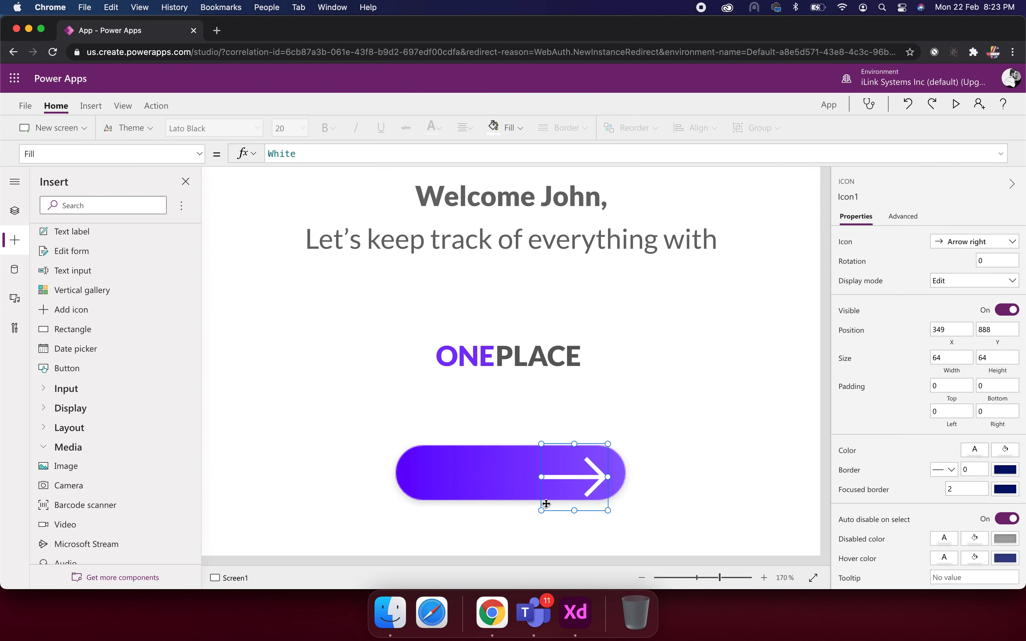
pyautogui.moveTo(541, 512); pyautogui.dragTo(579, 452)
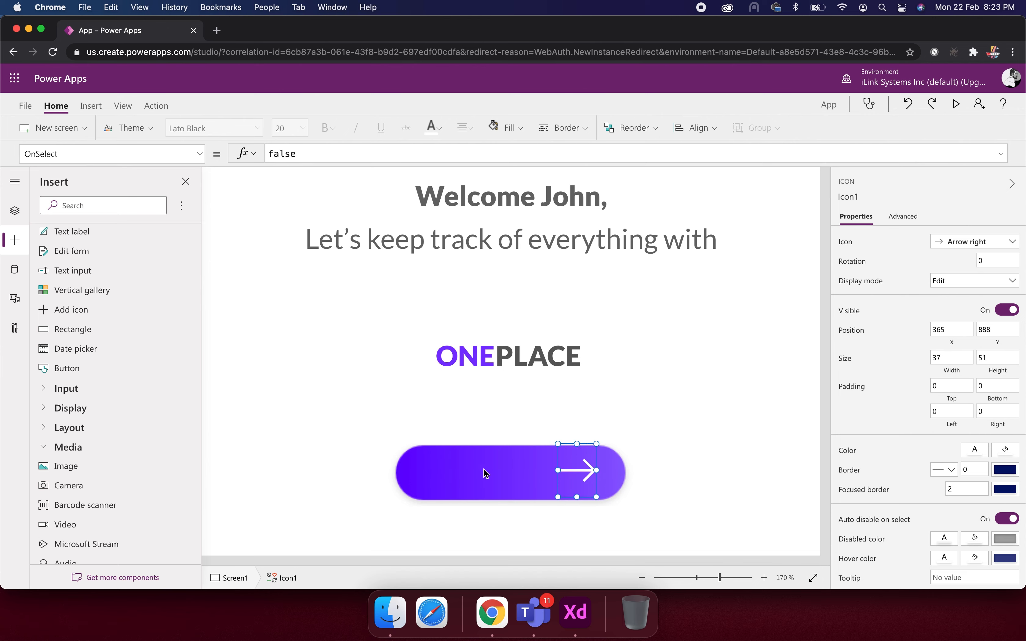
# Step: Align the arrow icon to the center and middle of the button image, and move it slightly right of center
pyautogui.keyDown('shift'); pyautogui.click(488, 478); pyautogui.keyUp('shift')
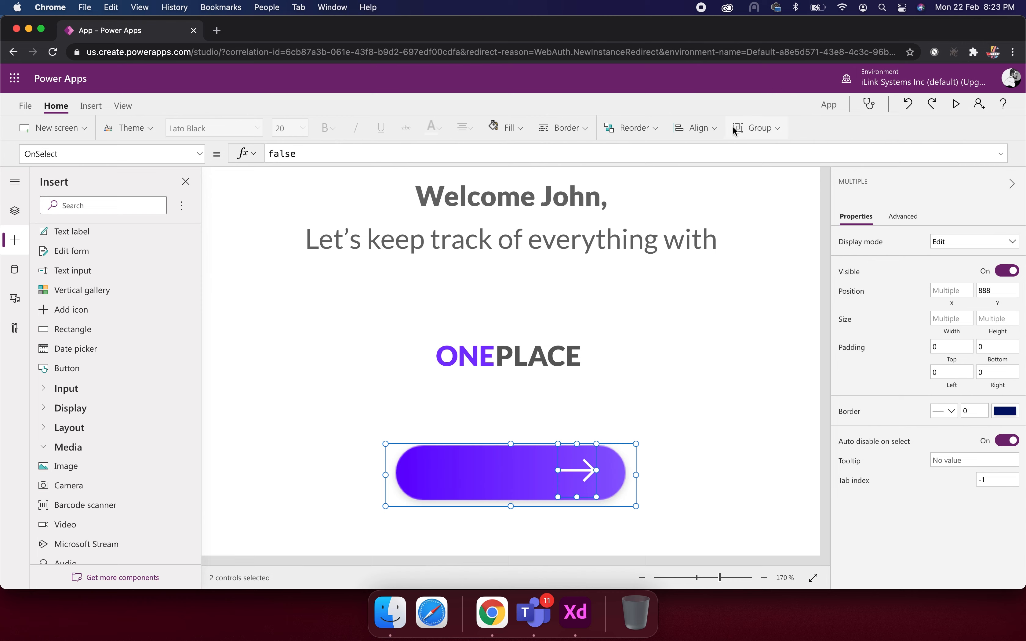
pyautogui.click(715, 127)
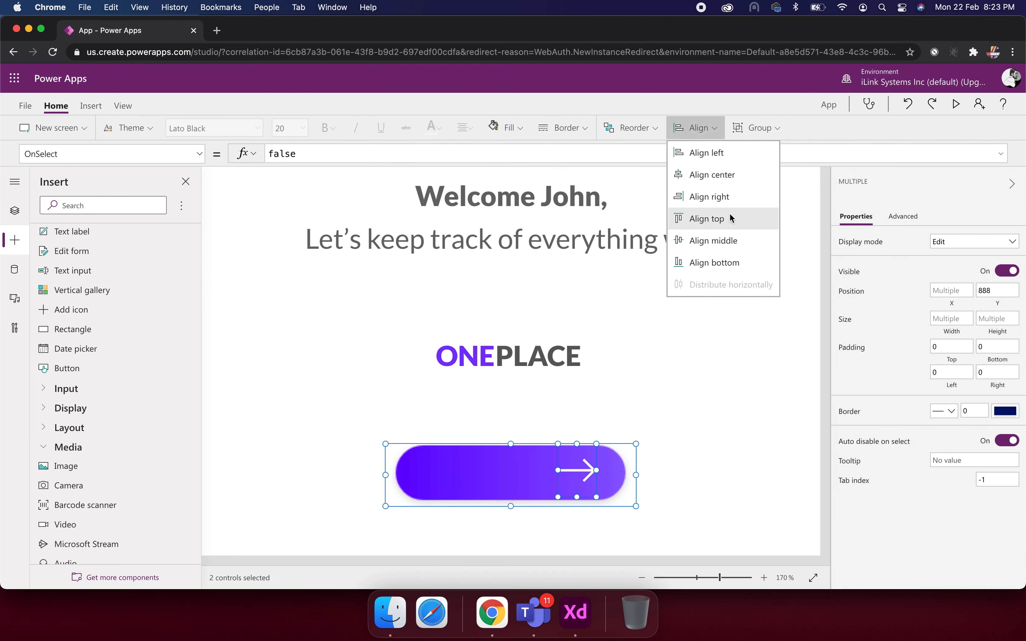
pyautogui.click(732, 174)
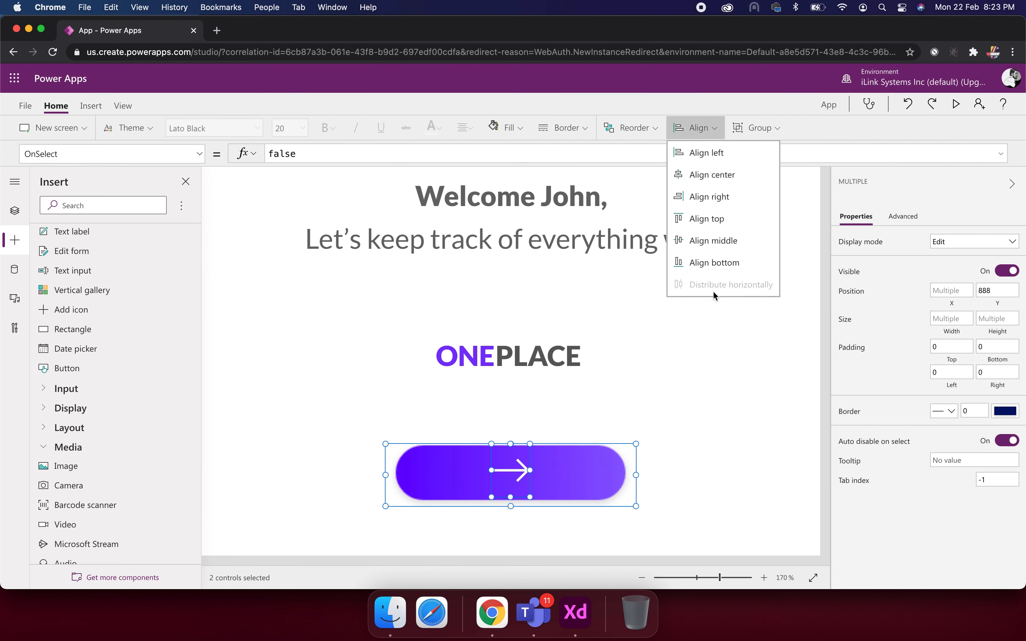
pyautogui.click(737, 240)
pyautogui.click(725, 365)
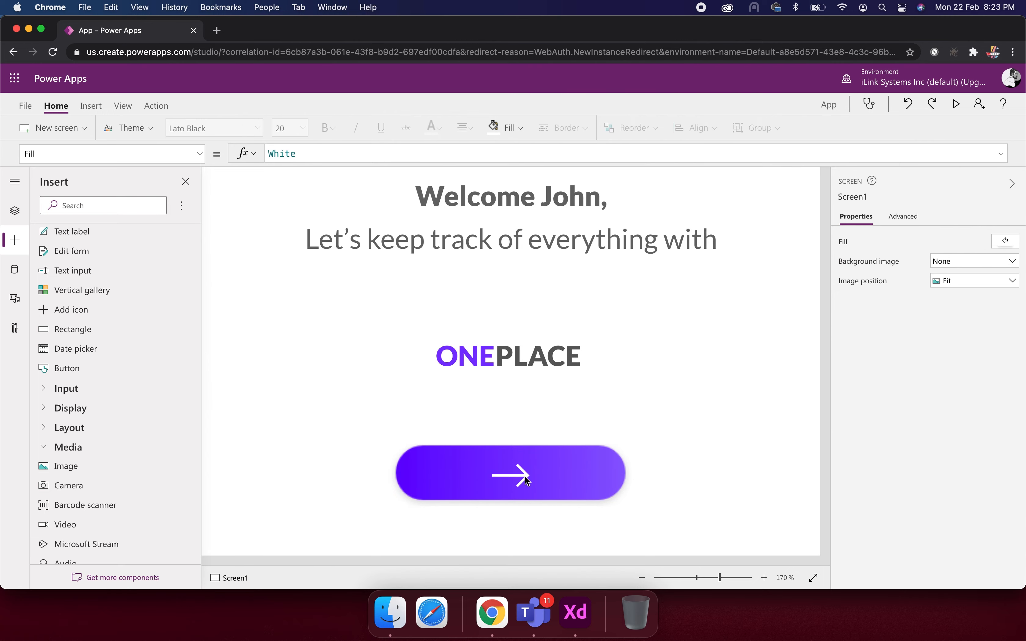
pyautogui.click(514, 477)
pyautogui.moveTo(515, 477); pyautogui.dragTo(543, 471)
# Step: Switch to Adobe XD and examine the arrow in the Let's go button up close
pyautogui.click(586, 624)
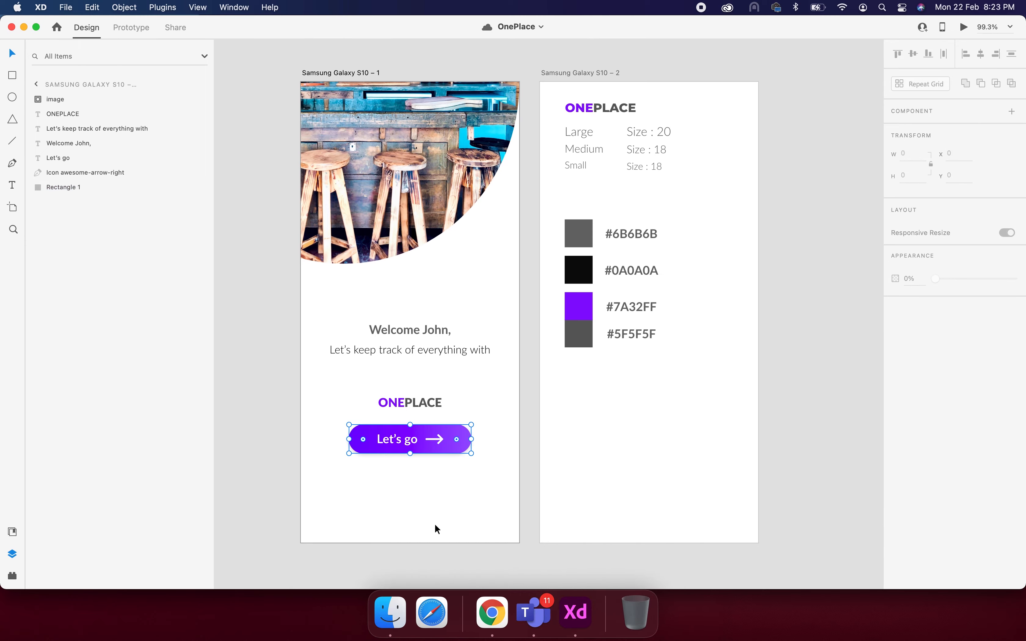
pyautogui.scroll(10, 438, 466)
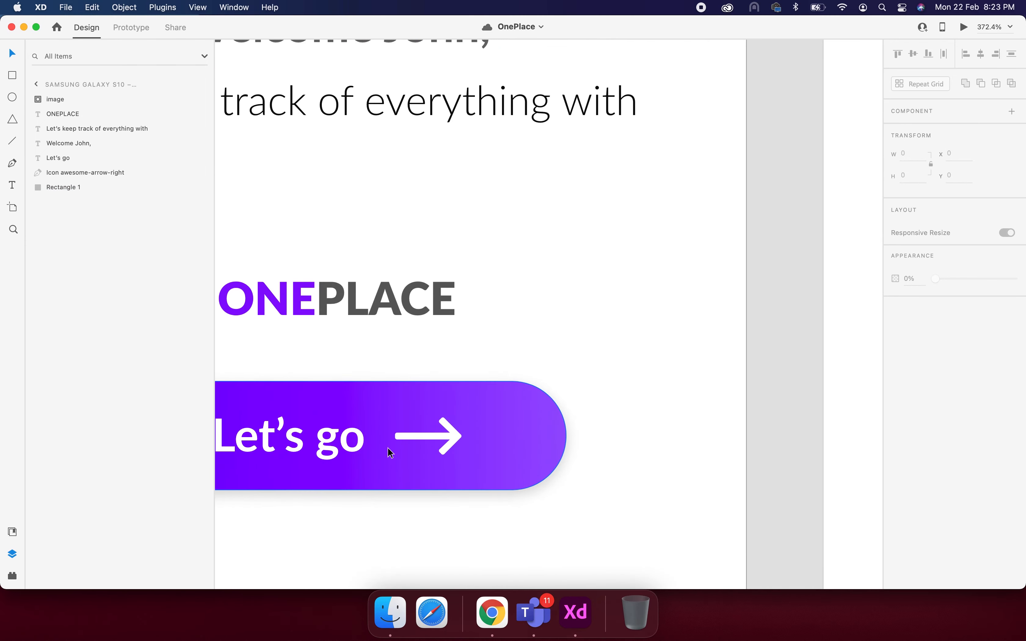
pyautogui.scroll(5, 390, 452)
# Step: Switch back to Power Apps and insert an image about 48 by 51 on the button's right part, using the file Icon awesome-arrow-right.png
pyautogui.press('super+Tab')
pyautogui.click(66, 416)
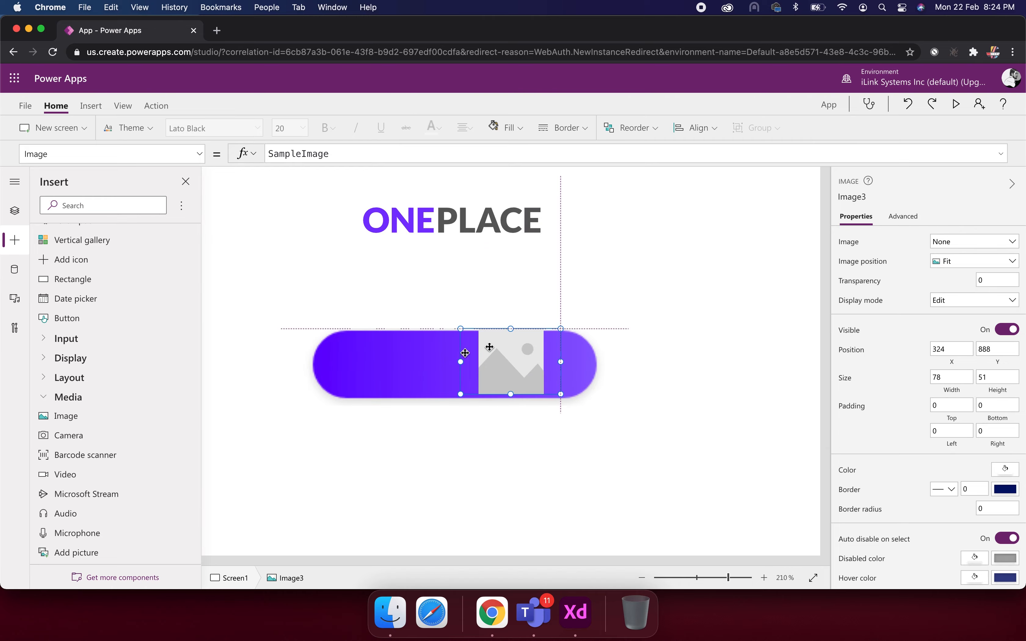
pyautogui.click(975, 242)
pyautogui.click(959, 259)
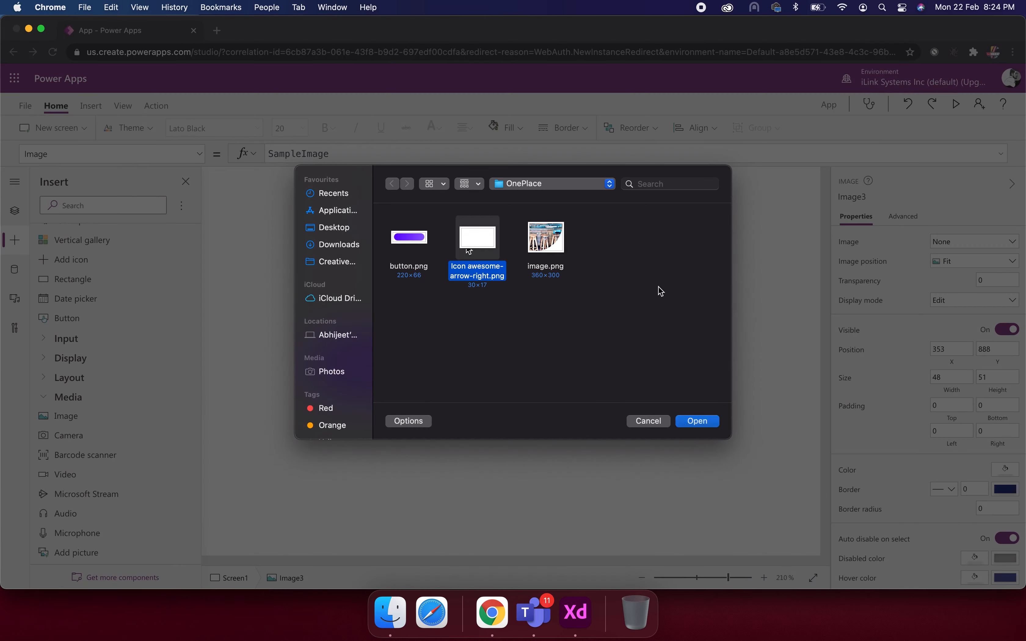
pyautogui.click(693, 419)
pyautogui.click(487, 423)
pyautogui.scroll(-5, 599, 404)
pyautogui.click(956, 104)
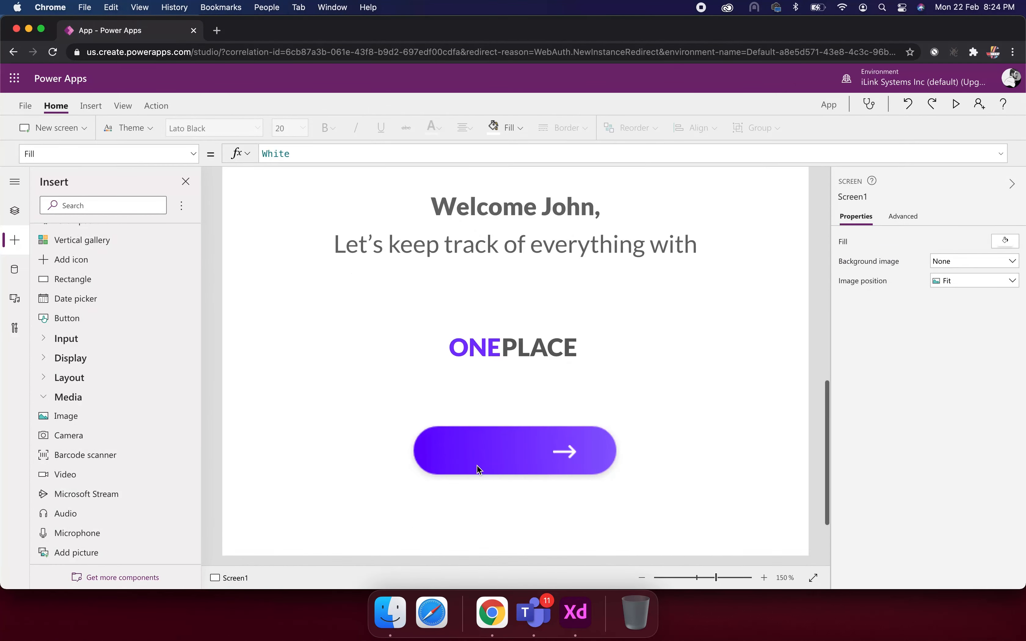
# Step: Insert a text label level with the gradient button, at about X 80, Y 878, and set its text to "Let's go"
pyautogui.click(477, 466)
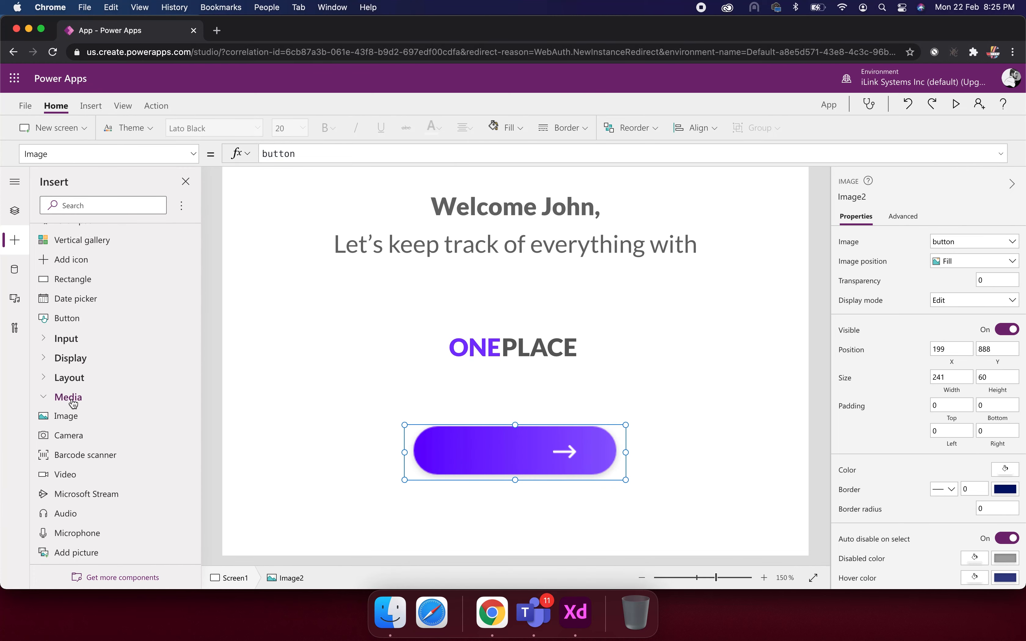
pyautogui.scroll(3, 86, 305)
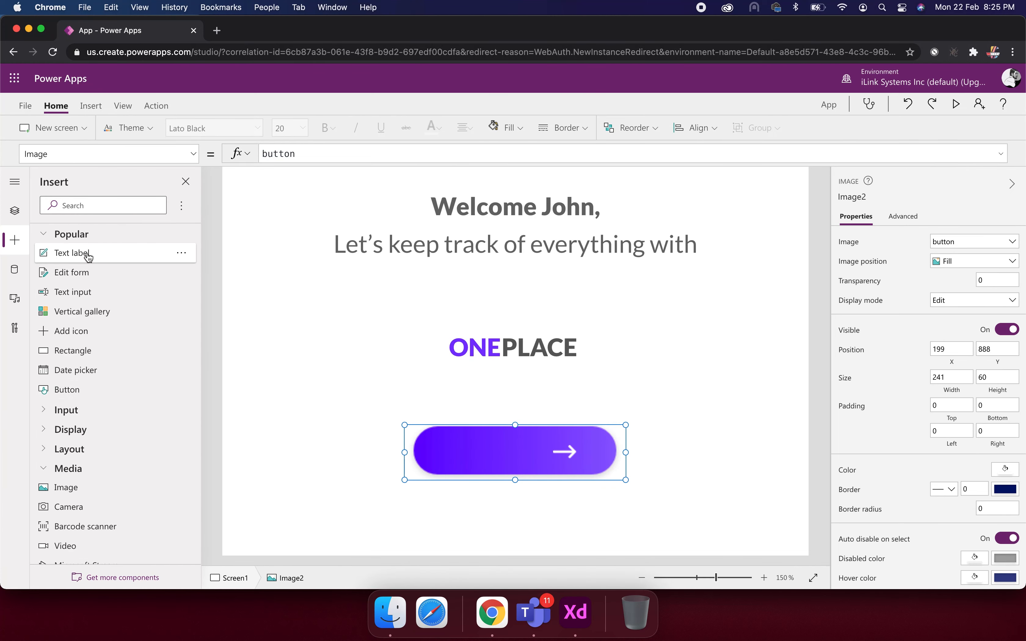
pyautogui.click(111, 250)
pyautogui.scroll(-5, 420, 346)
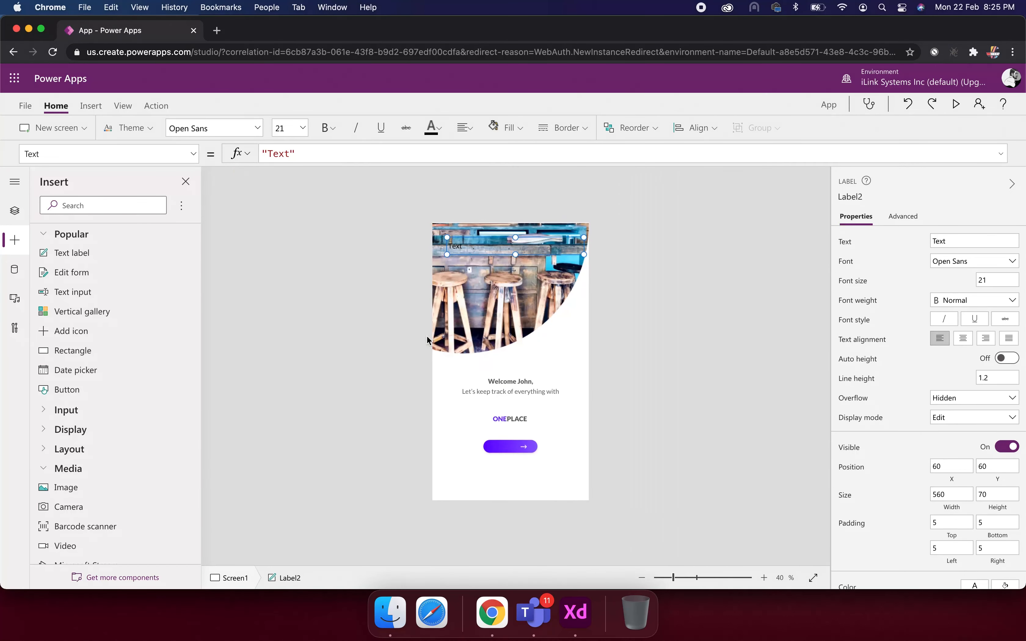
pyautogui.moveTo(466, 244); pyautogui.dragTo(474, 445)
pyautogui.doubleClick(459, 445)
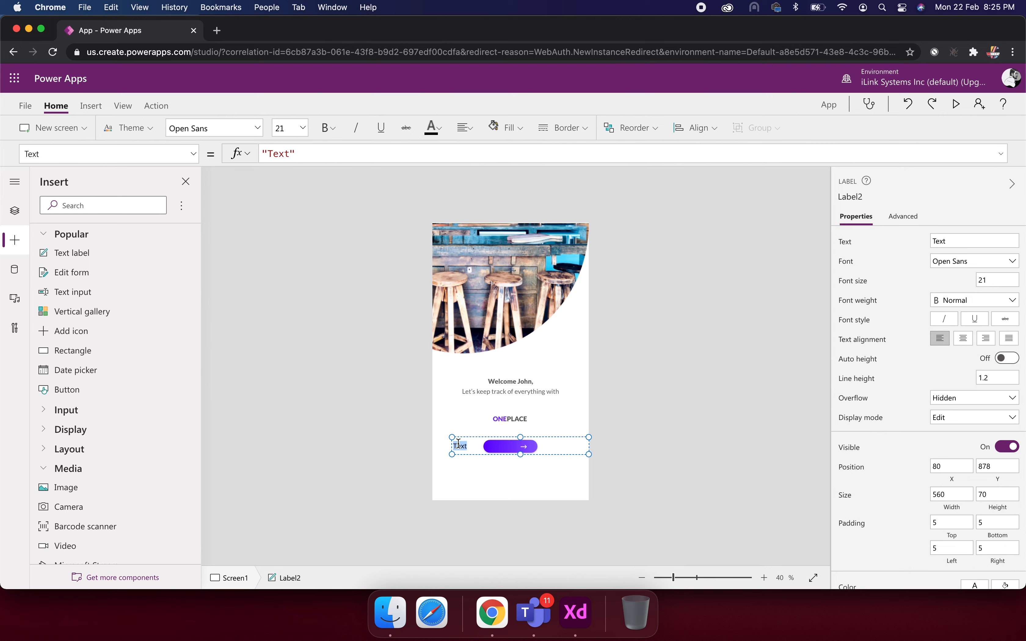
pyautogui.press('Escape')
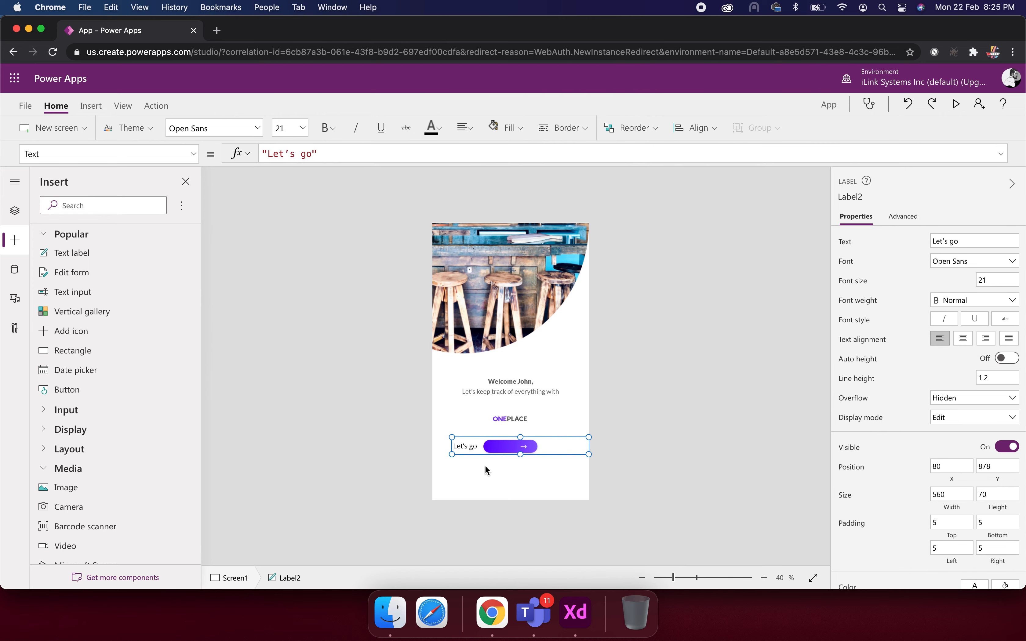
# Step: Shrink the "Let's go" label to about 119 by 44 and place it on the button at about X 242, Y 895
pyautogui.click(480, 483)
pyautogui.scroll(5, 480, 483)
pyautogui.scroll(-2, 437, 493)
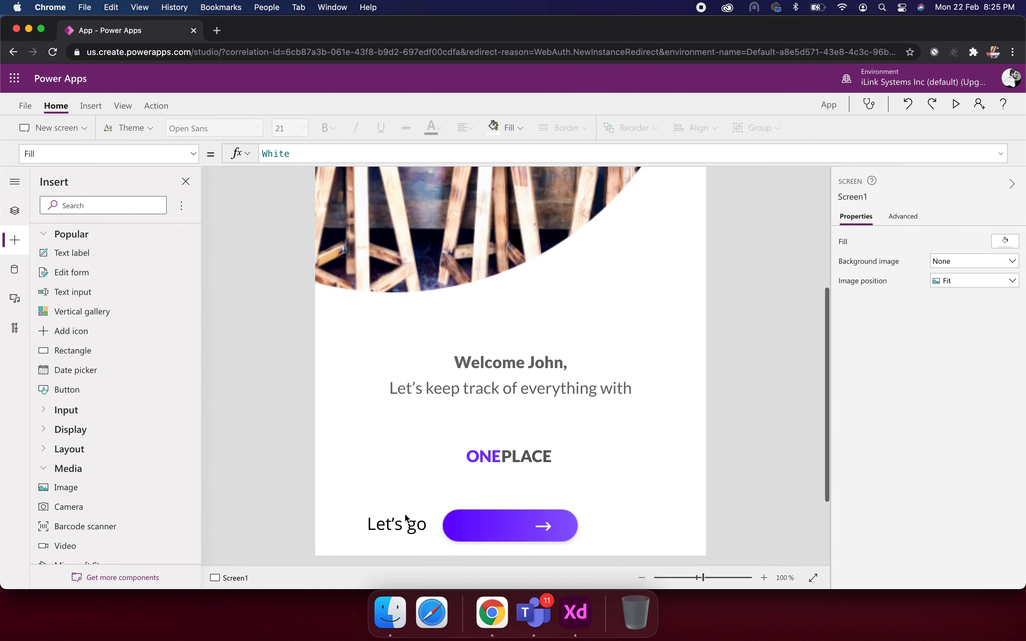
pyautogui.click(407, 513)
pyautogui.moveTo(698, 525); pyautogui.dragTo(504, 530)
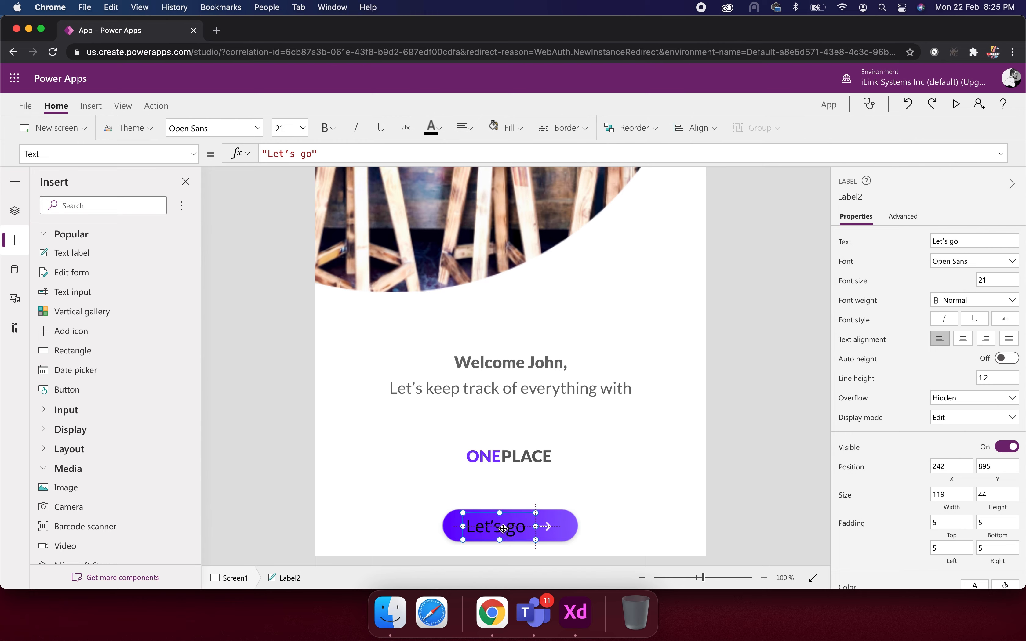
# Step: Color the "Let's go" label's text white, align it right, and inspect the button up close
pyautogui.scroll(-3, 915, 509)
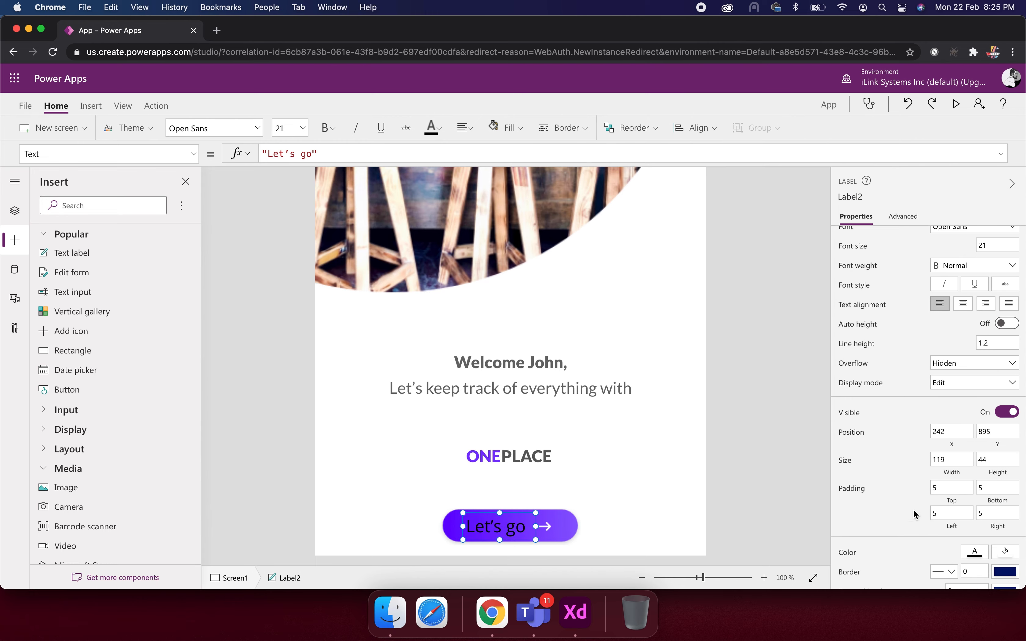
pyautogui.click(975, 522)
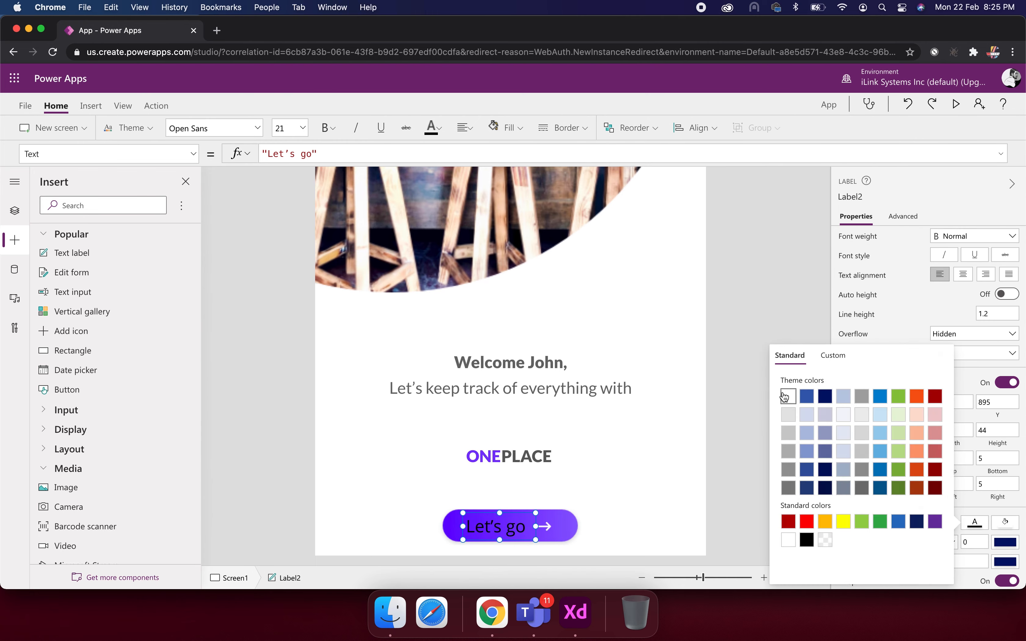
pyautogui.click(781, 411)
pyautogui.click(985, 278)
pyautogui.click(655, 430)
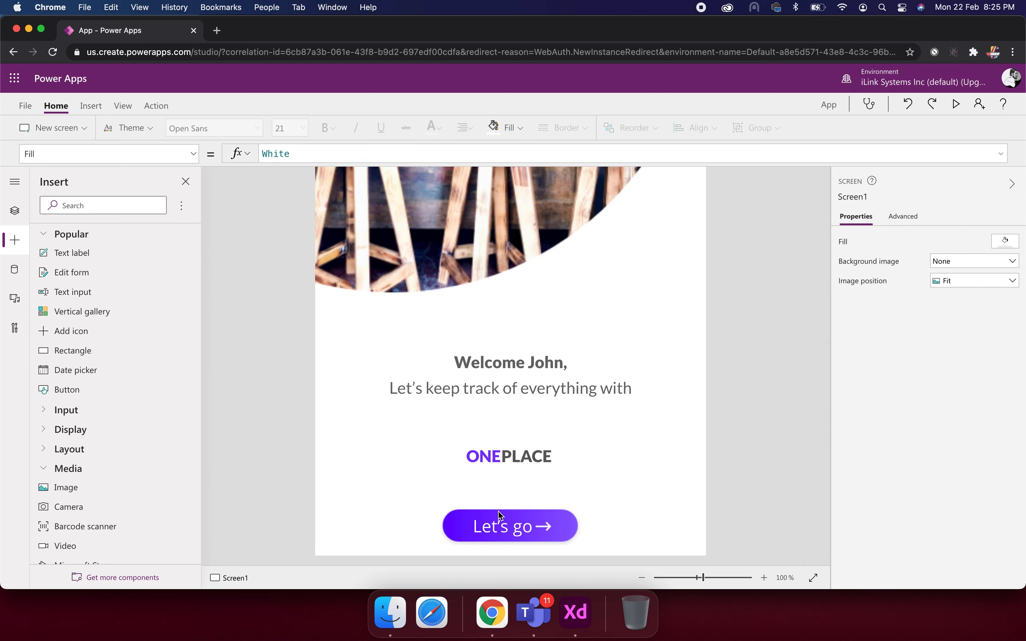
pyautogui.scroll(5, 488, 542)
pyautogui.scroll(-5, 487, 541)
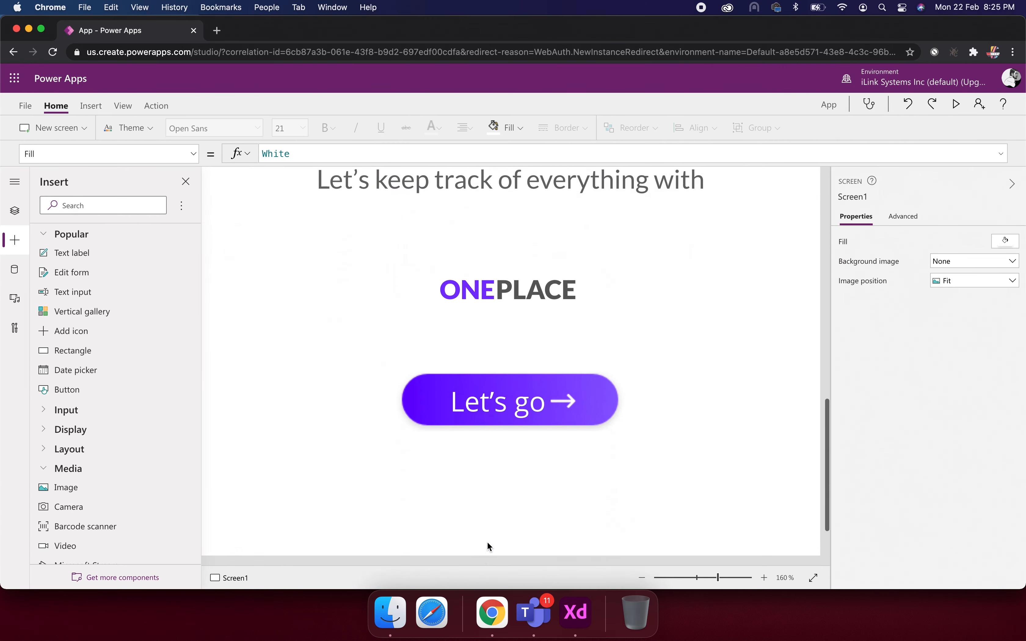
# Step: Move the "Let's go" label to about X 239, Y 888, and check the matching text's font settings in Adobe XD
pyautogui.click(503, 388)
pyautogui.moveTo(505, 382); pyautogui.dragTo(502, 375)
pyautogui.click(593, 610)
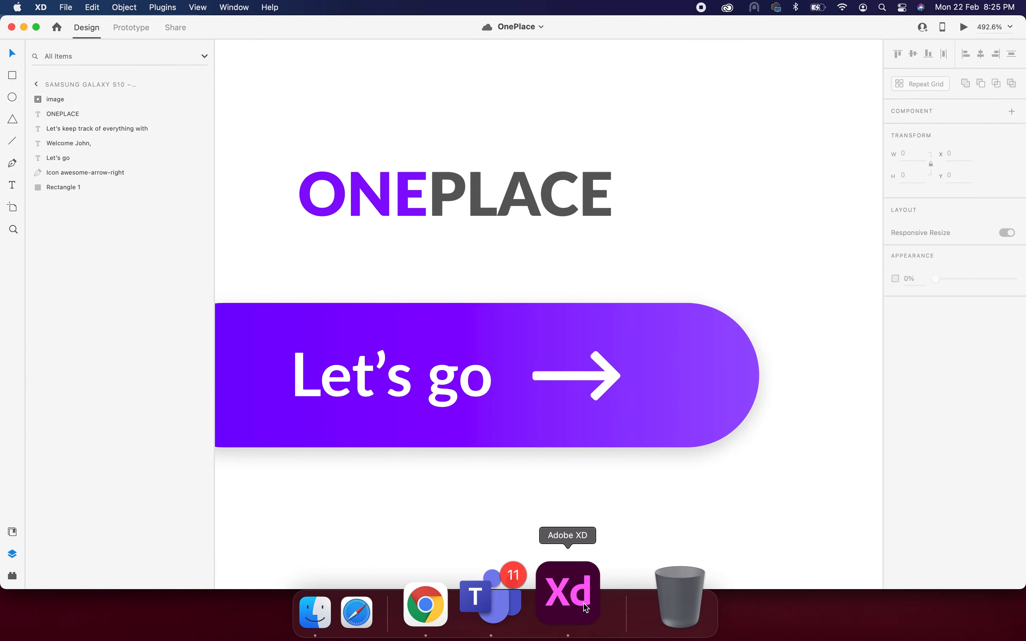
pyautogui.click(443, 394)
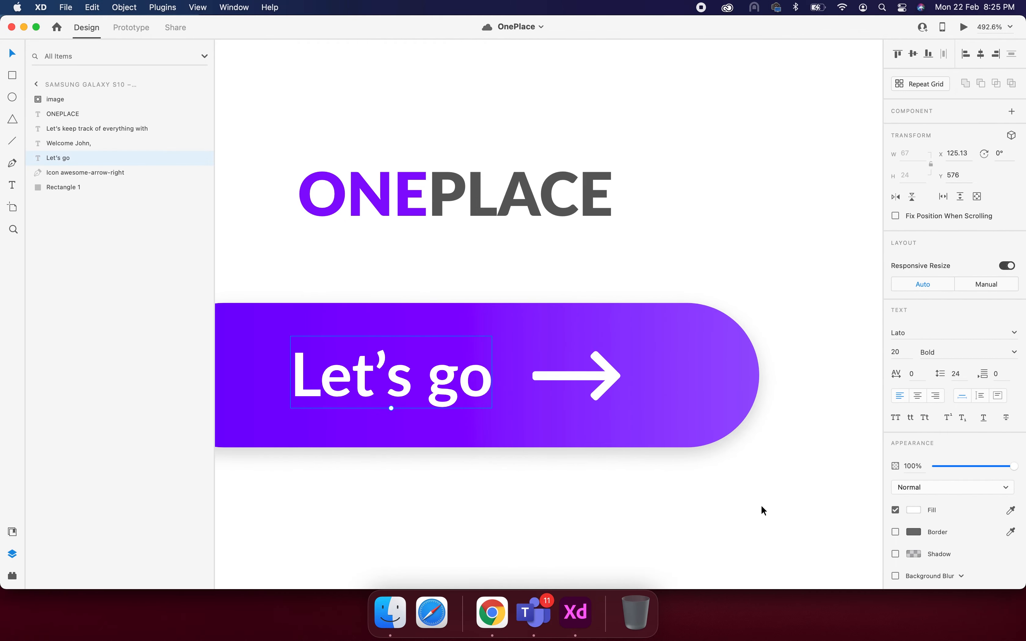
# Step: Switch back to Power Apps and format the "Let's go" label in Lato, bold, size 18
pyautogui.press('super+Tab')
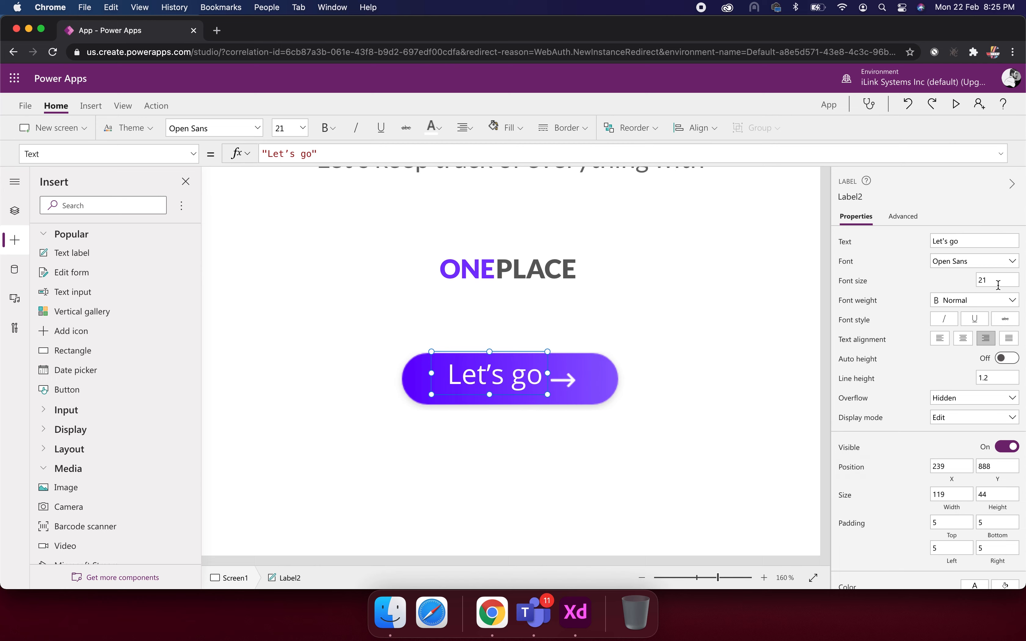
pyautogui.click(1016, 263)
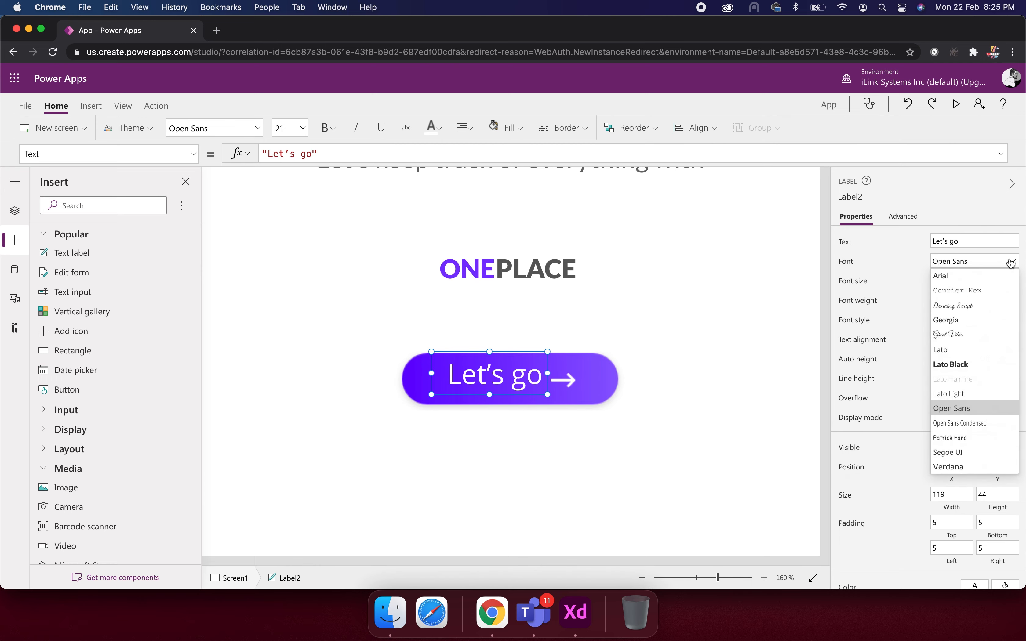
pyautogui.click(957, 349)
pyautogui.click(1015, 299)
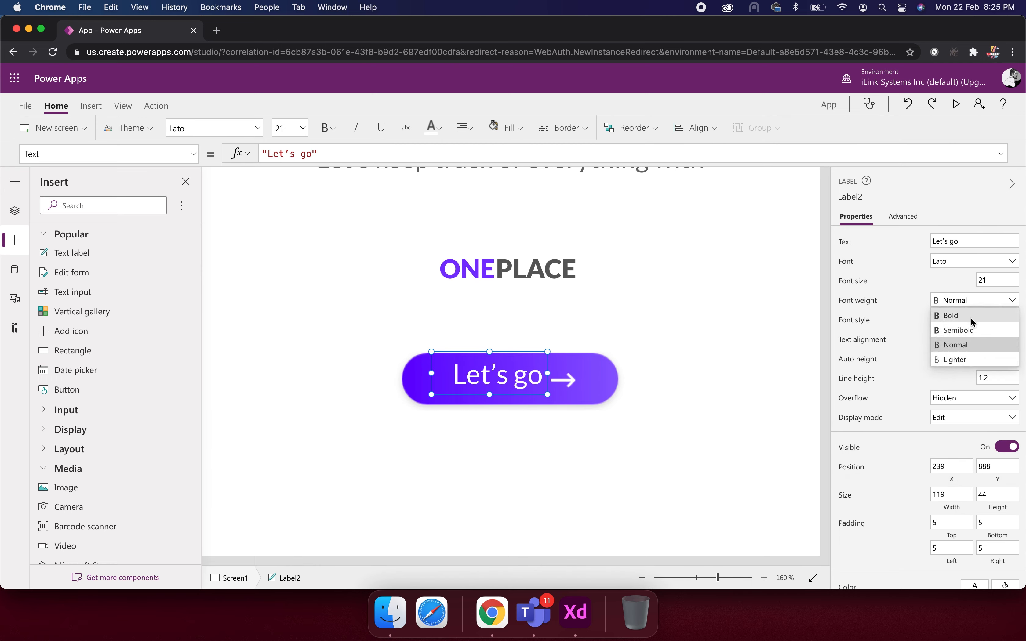
pyautogui.click(973, 318)
pyautogui.click(1005, 276)
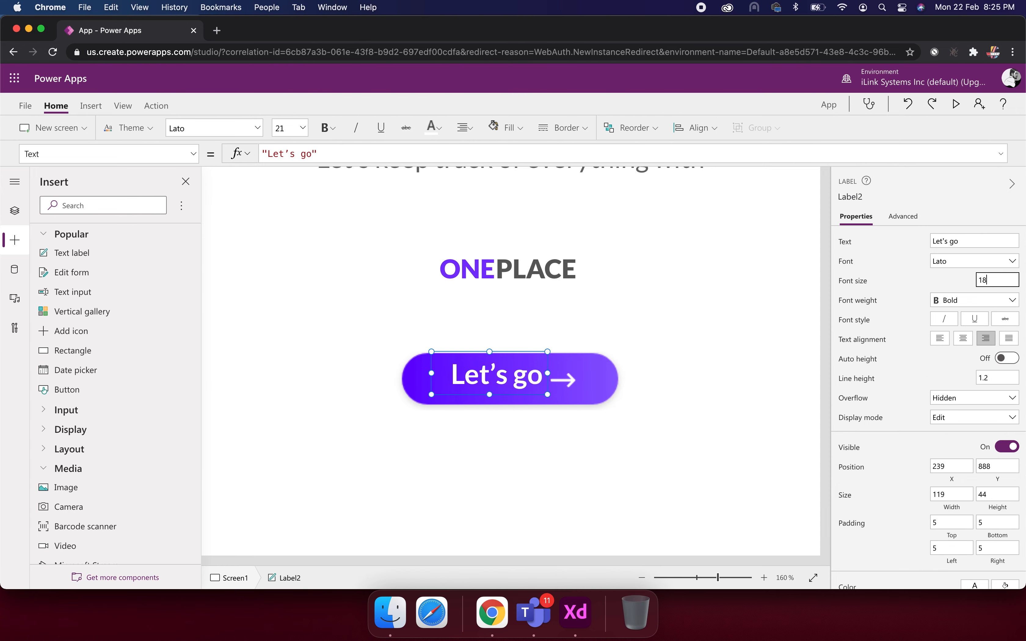
pyautogui.write('18')
# Step: Align the arrow image and the "Let's go" label with each other along their vertical middle
pyautogui.scroll(3, 508, 382)
pyautogui.click(575, 513)
pyautogui.keyDown('shift'); pyautogui.click(519, 512); pyautogui.keyUp('shift')
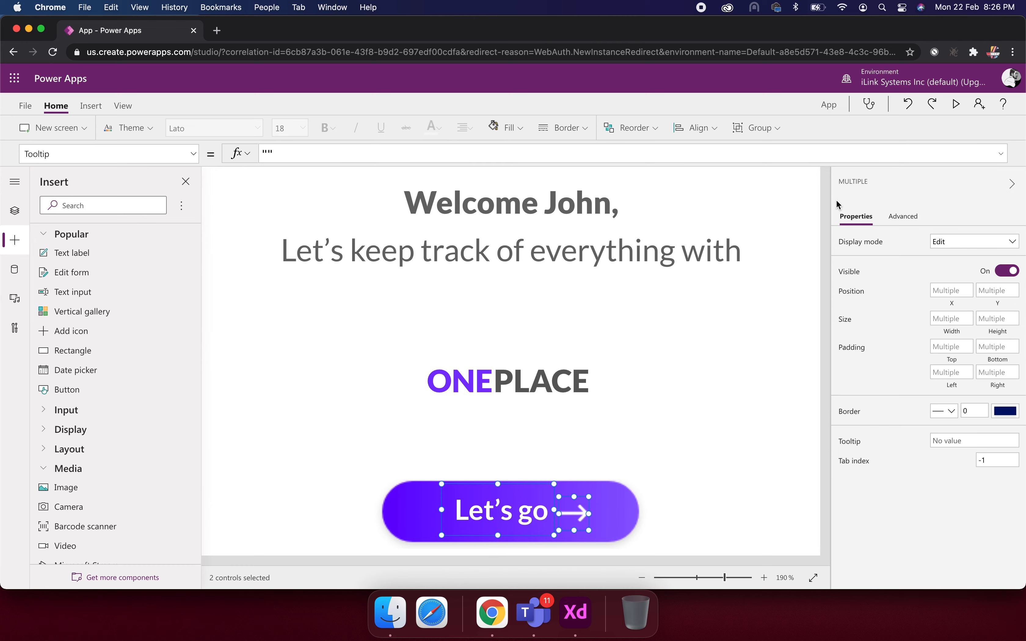
pyautogui.click(716, 128)
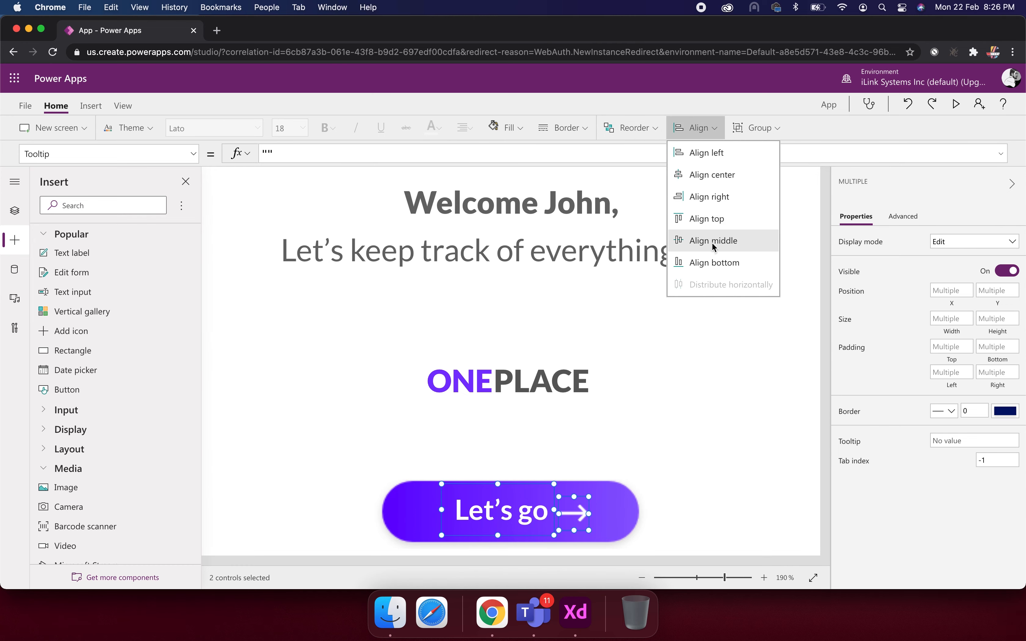
pyautogui.click(713, 241)
# Step: Align the gradient button image, the label and the arrow together along their vertical middle
pyautogui.click(431, 453)
pyautogui.moveTo(422, 445); pyautogui.dragTo(600, 550)
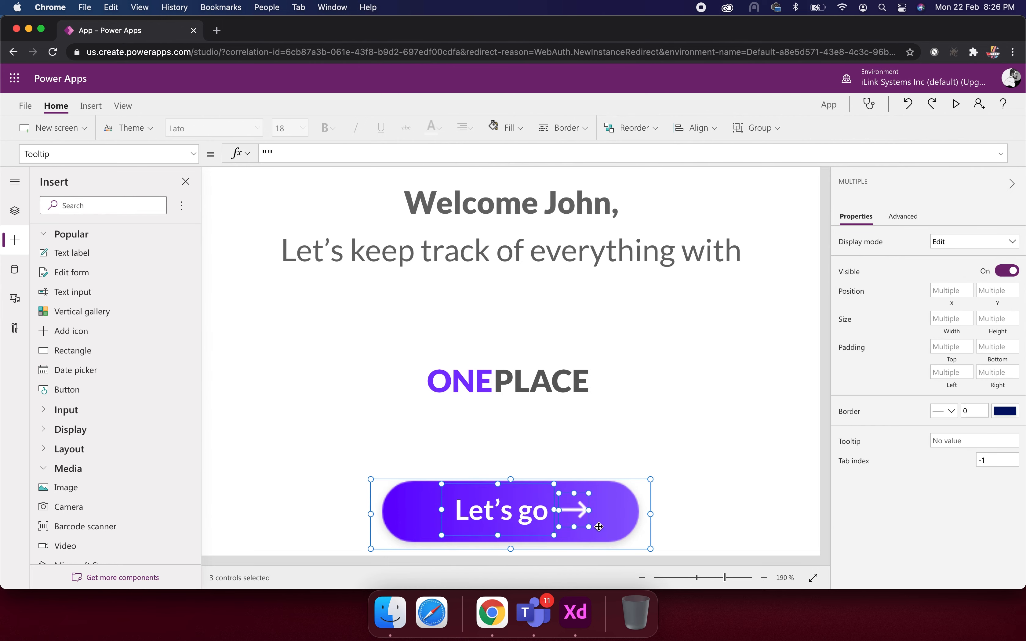
pyautogui.click(687, 128)
pyautogui.click(710, 240)
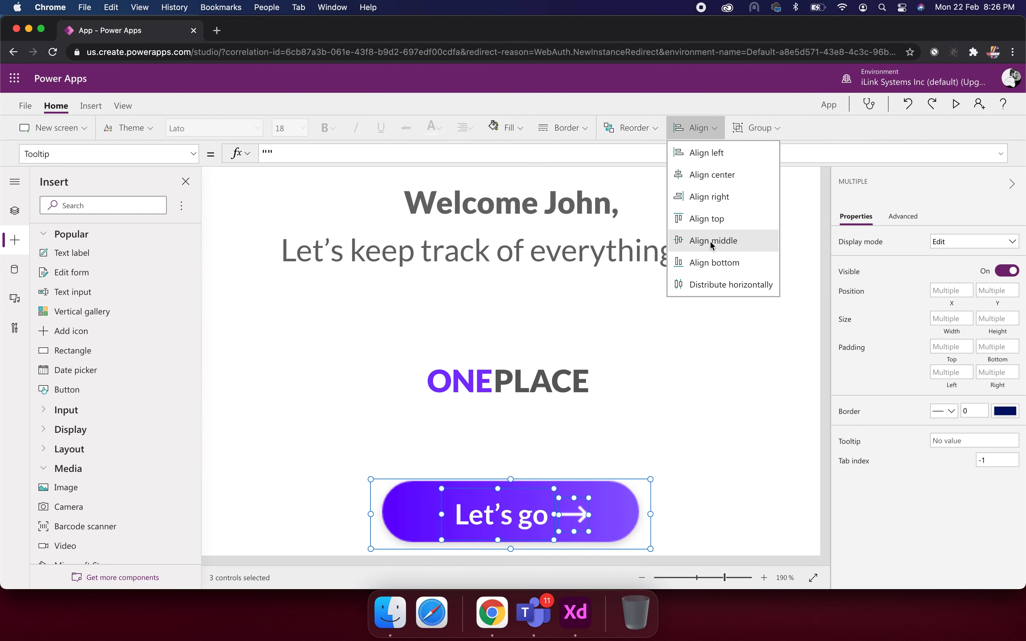
pyautogui.click(706, 454)
# Step: Nudge only the "Let's go" label slightly upward on the button
pyautogui.scroll(-3, 605, 477)
pyautogui.click(514, 450)
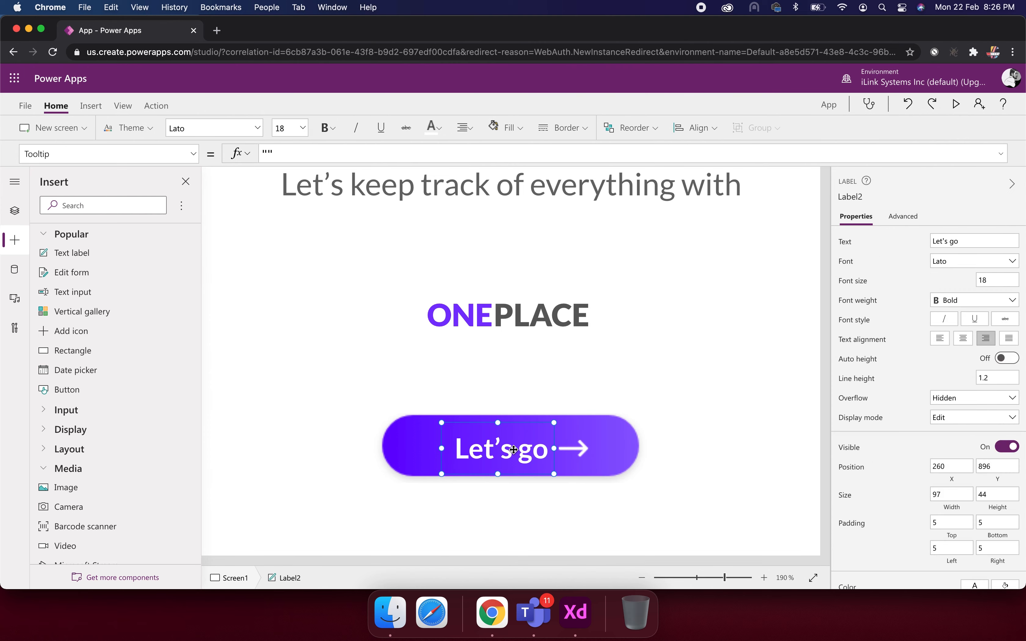
pyautogui.press('Up')
pyautogui.press('Up')
pyautogui.click(713, 409)
# Step: Move the "Let's go" label and arrow slightly left on the button, and nudge the selection down three steps
pyautogui.hotkey('ctrl', '0')
pyautogui.click(427, 457)
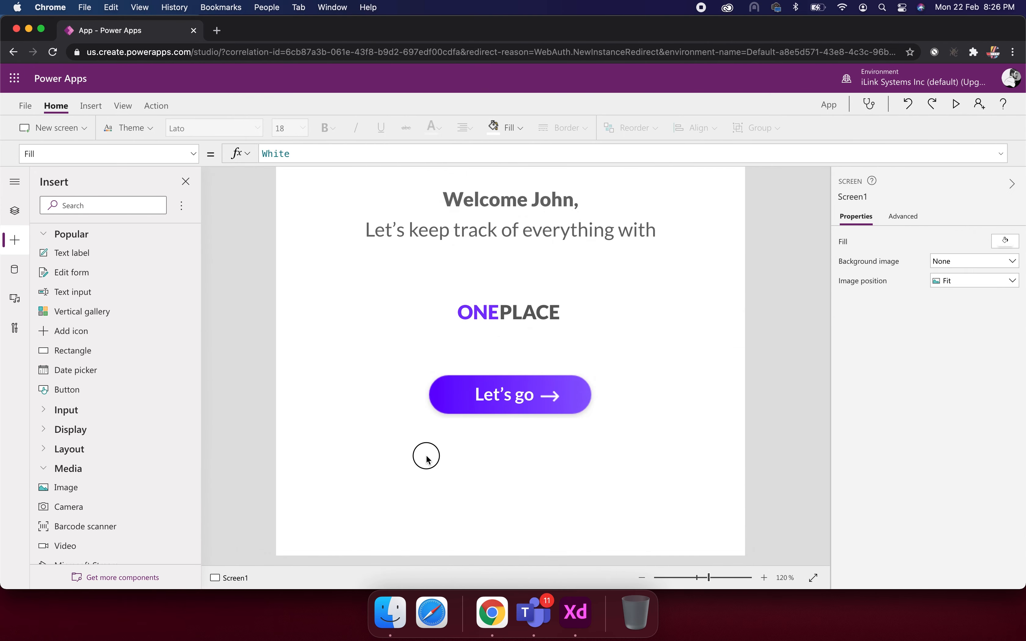
pyautogui.click(486, 408)
pyautogui.keyDown('shift'); pyautogui.click(559, 396); pyautogui.keyUp('shift')
pyautogui.moveTo(516, 395); pyautogui.dragTo(510, 395)
pyautogui.scroll(5, 509, 395)
pyautogui.press('Down')
pyautogui.press('Down')
pyautogui.press('Down')
# Step: Group the gradient button image, label and arrow, and try to name the group "button"
pyautogui.scroll(-6, 509, 395)
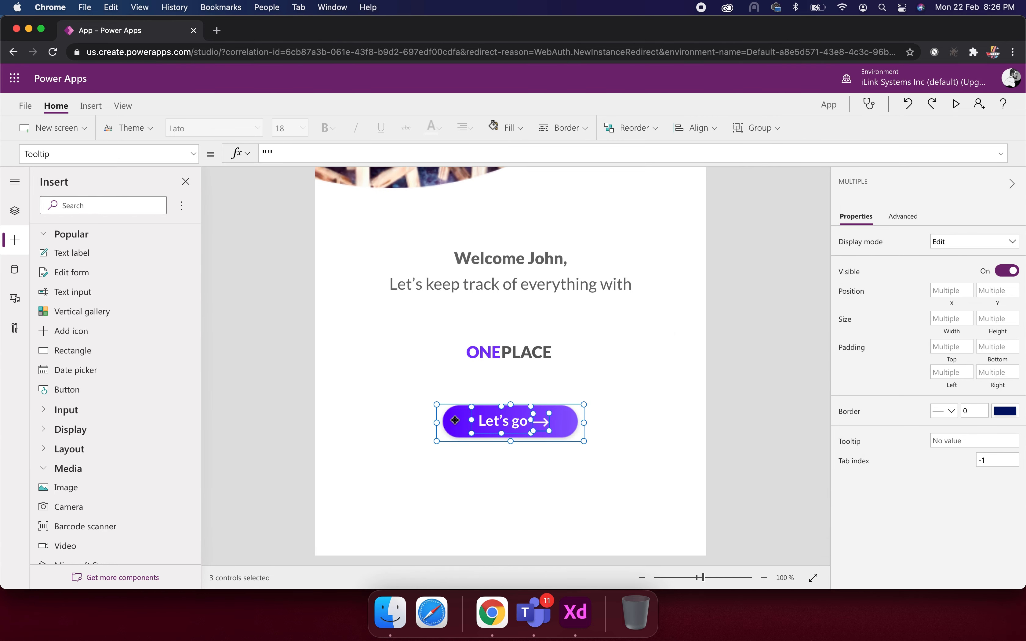
pyautogui.hotkey('ctrl', 'g')
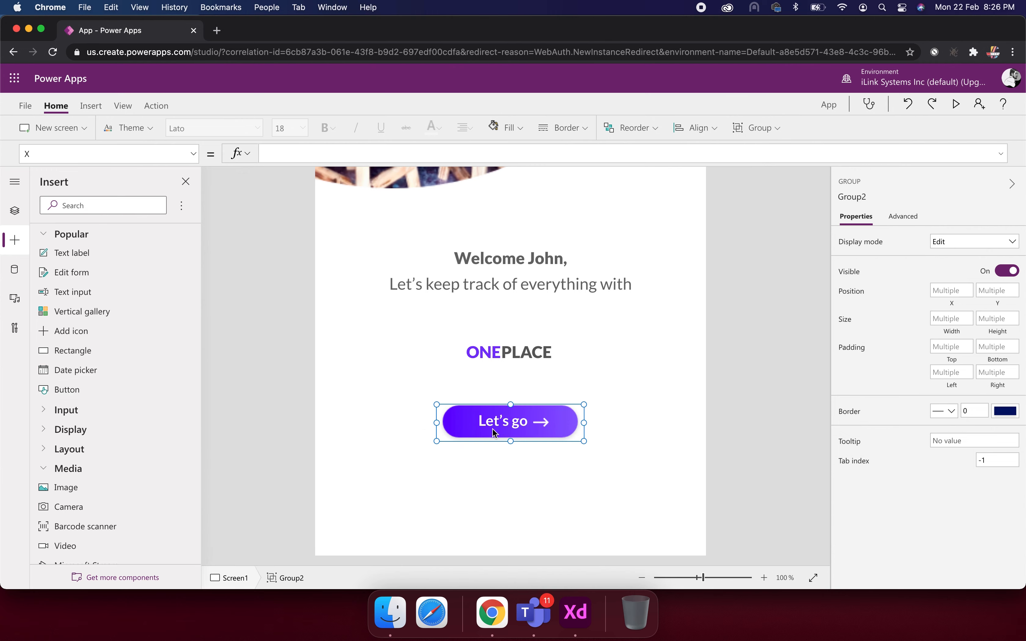
pyautogui.click(14, 210)
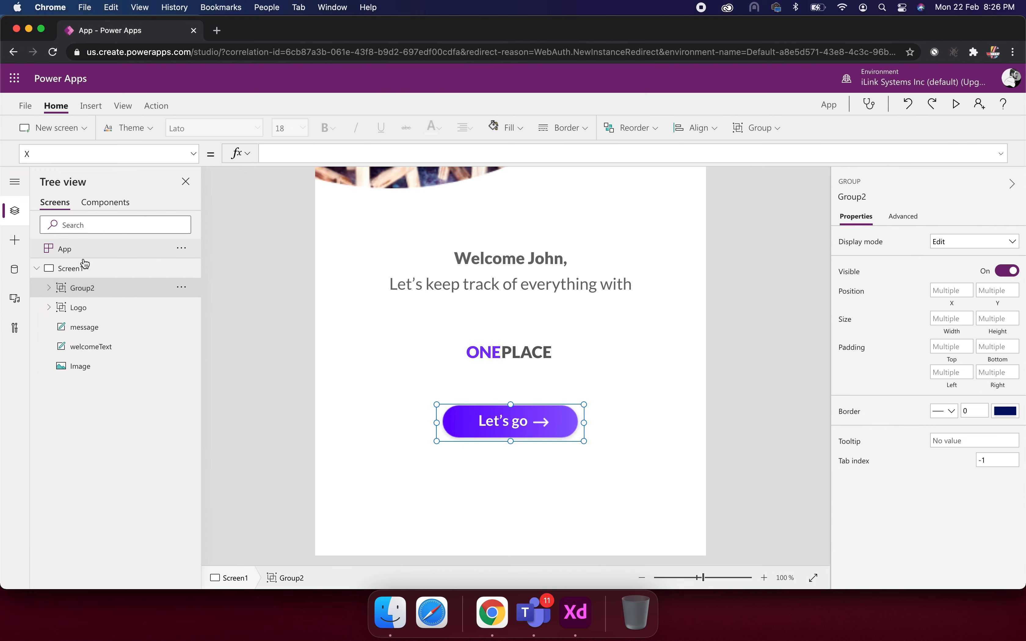
pyautogui.doubleClick(85, 287)
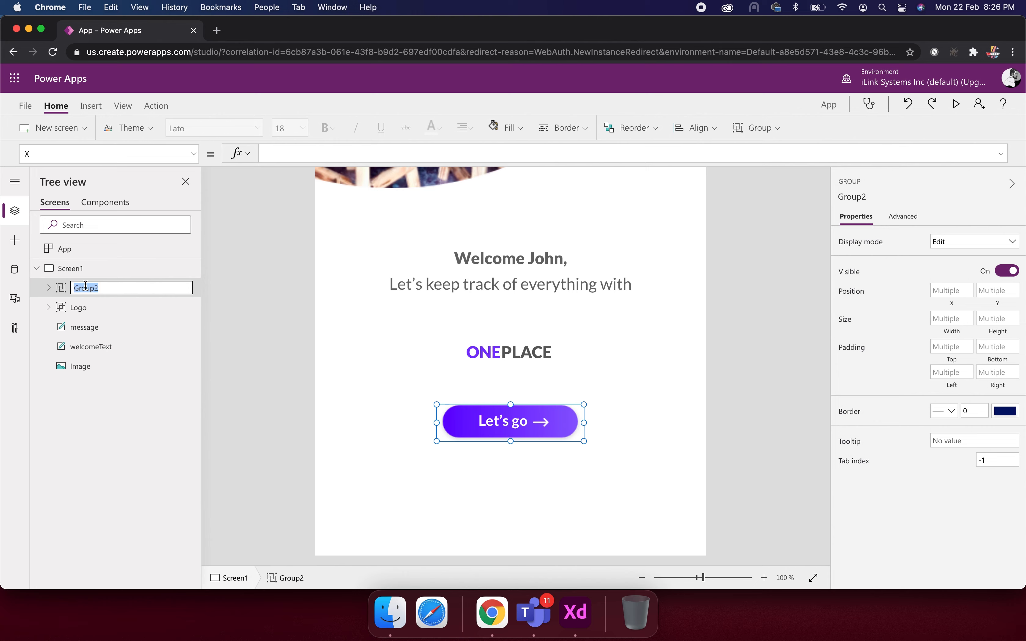
pyautogui.write('button')
pyautogui.press('Return')
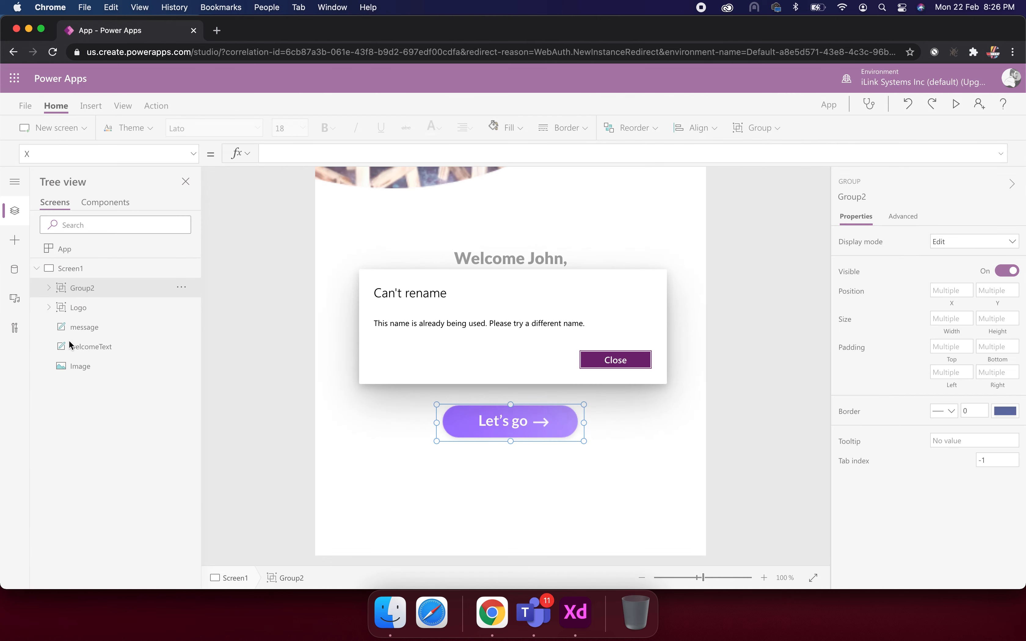
pyautogui.click(598, 362)
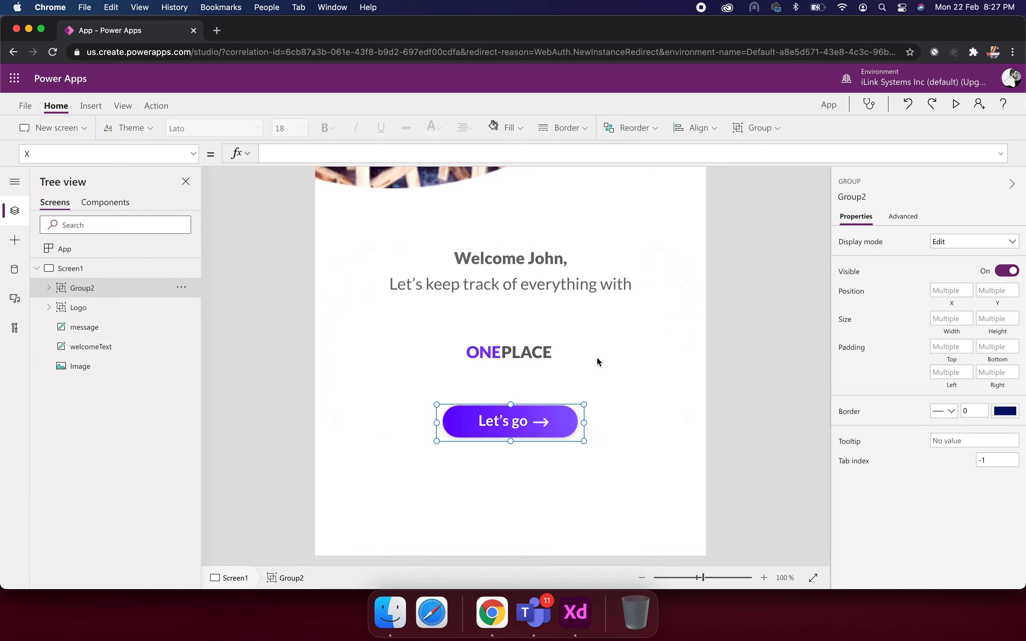
# Step: Check the controls inside the new group and rename the group go_button
pyautogui.click(87, 291)
pyautogui.doubleClick(87, 288)
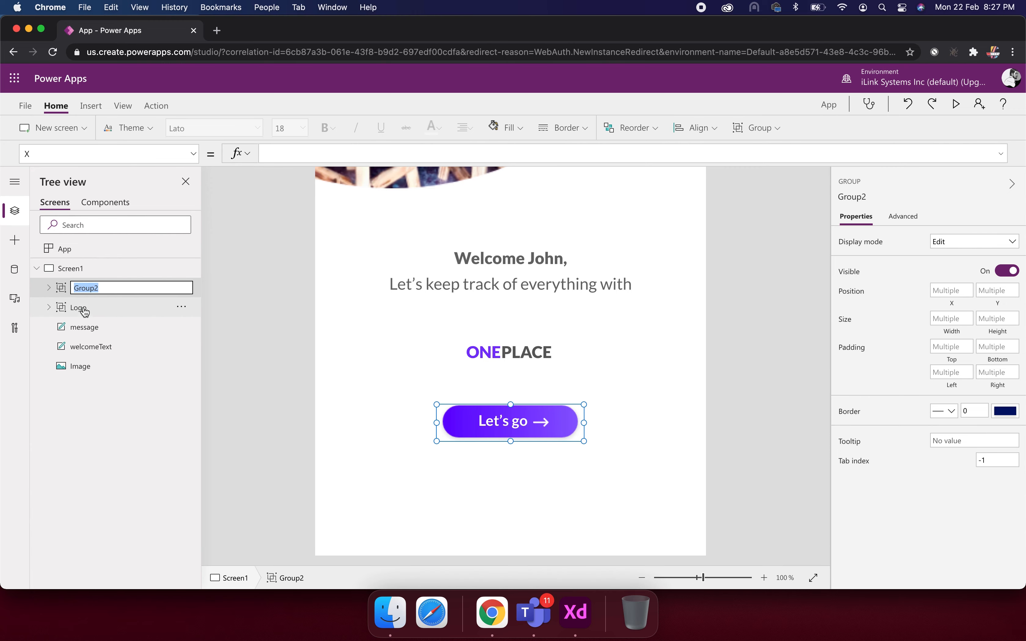
pyautogui.click(49, 288)
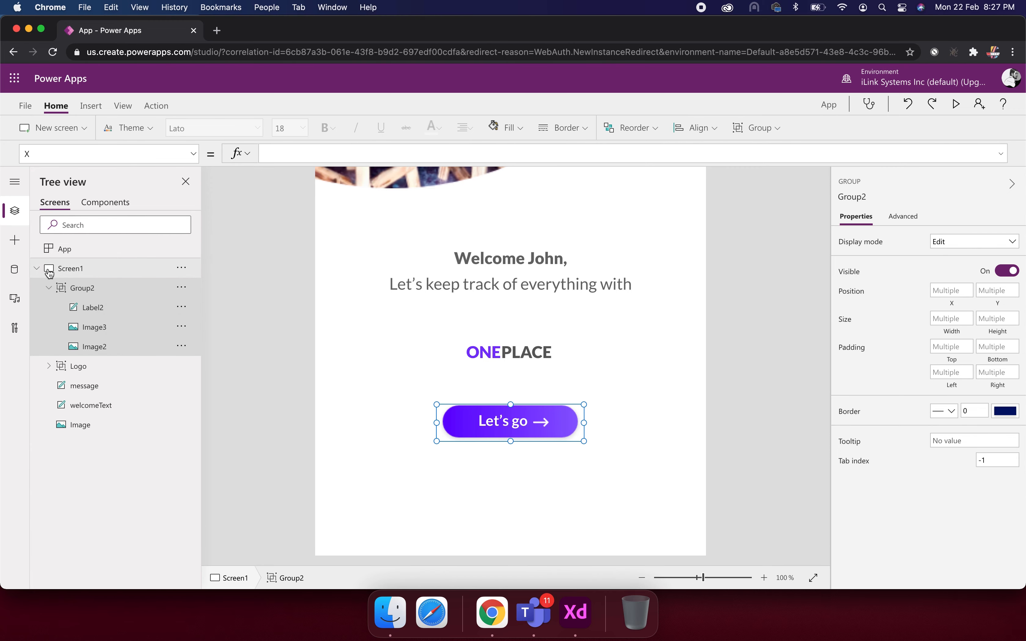
pyautogui.click(48, 289)
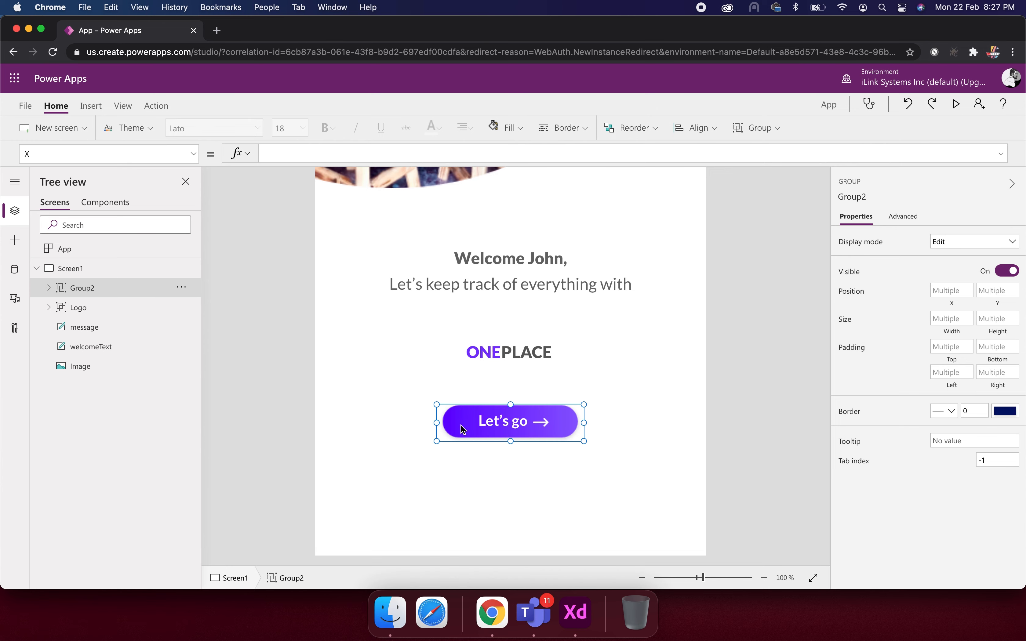
pyautogui.doubleClick(87, 290)
pyautogui.write('go_button')
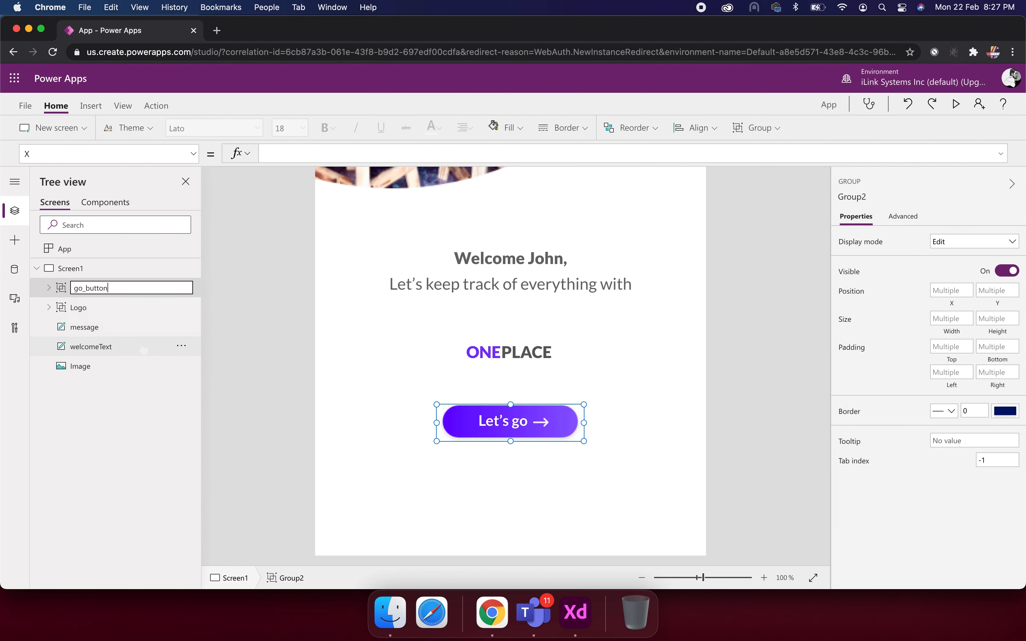
pyautogui.press('Return')
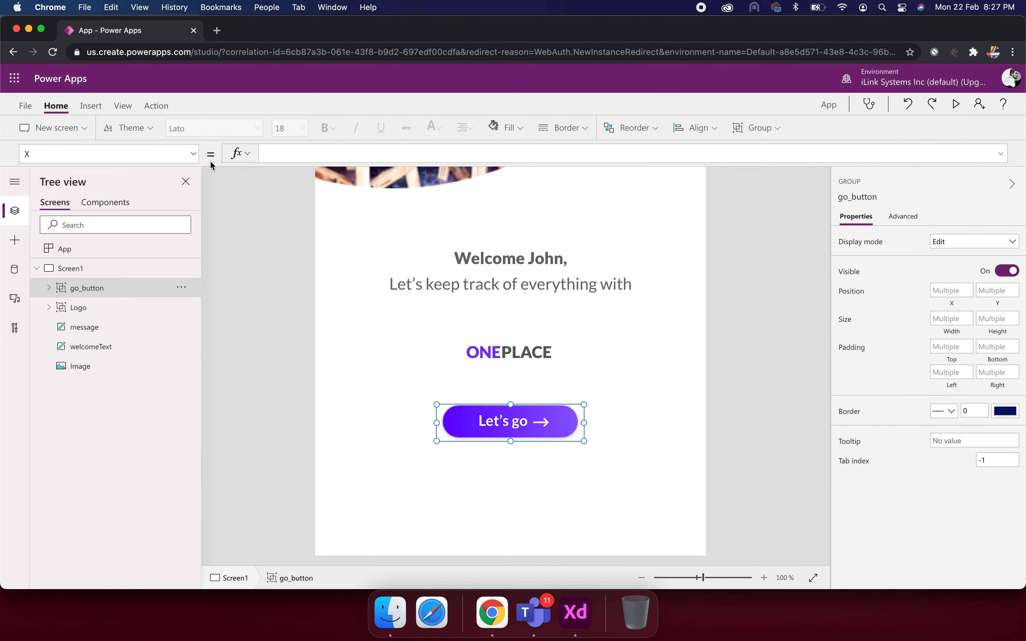
# Step: Clear the default false value from the go_button group's OnSelect formula
pyautogui.click(195, 158)
pyautogui.scroll(2, 119, 274)
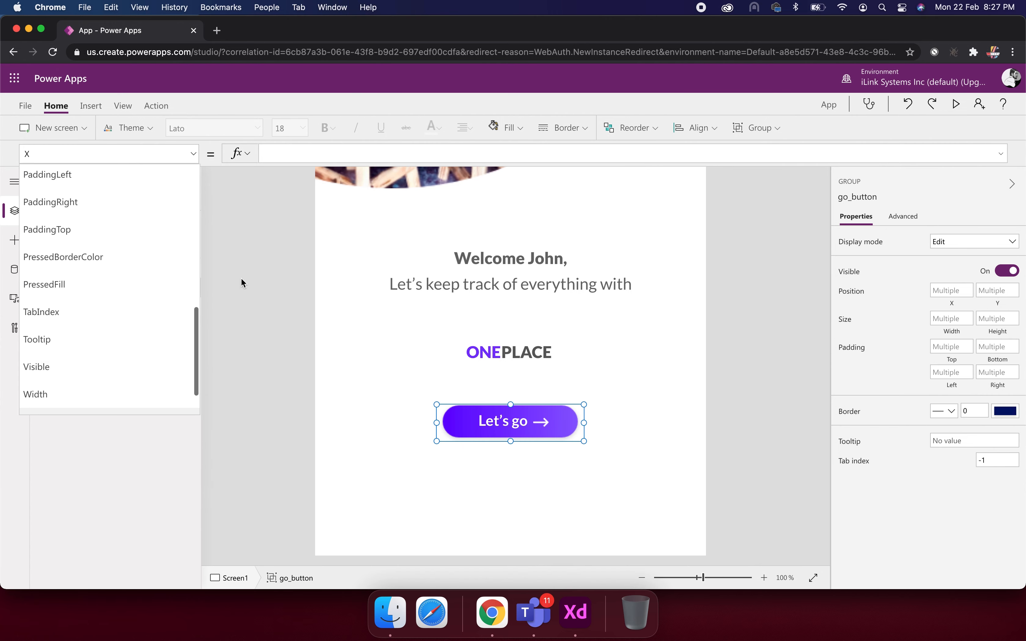
pyautogui.click(232, 252)
pyautogui.click(87, 288)
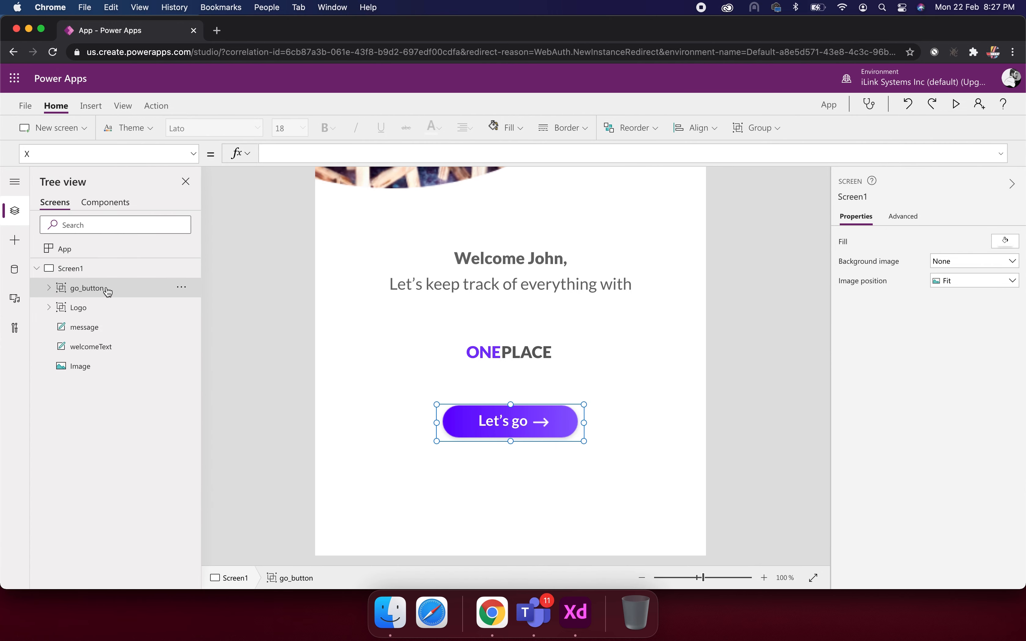
pyautogui.click(193, 154)
pyautogui.scroll(5, 126, 278)
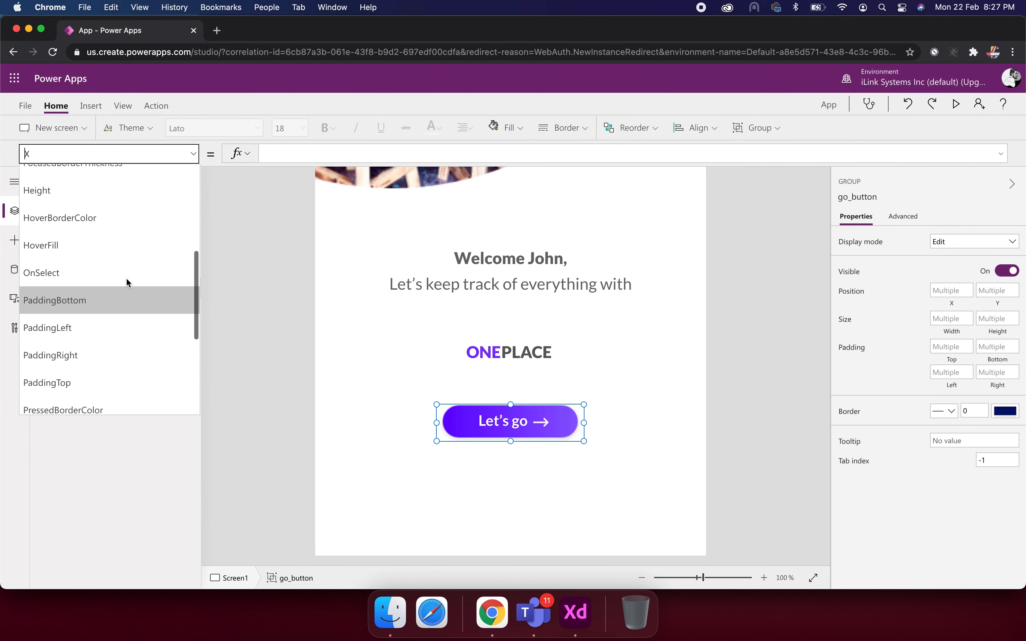
pyautogui.click(122, 280)
pyautogui.click(313, 153)
pyautogui.press('BackSpace')
pyautogui.press('BackSpace')
pyautogui.press('BackSpace')
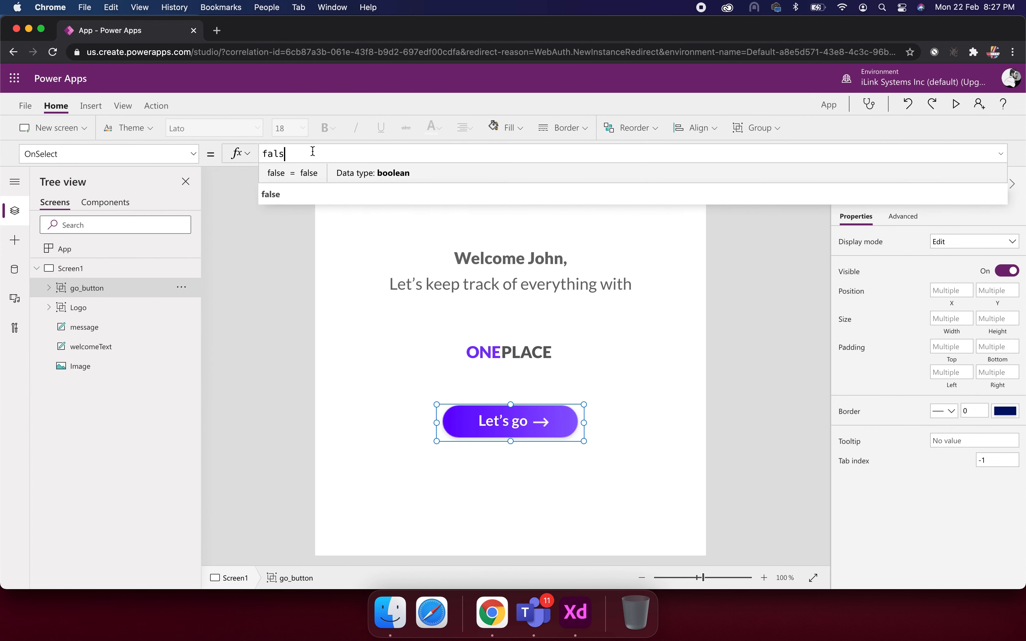
pyautogui.press('BackSpace')
pyautogui.press('BackSpace')
# Step: Enter Navigate(Screen Name) as the OnSelect formula of the go_button group
pyautogui.write('Navigate')
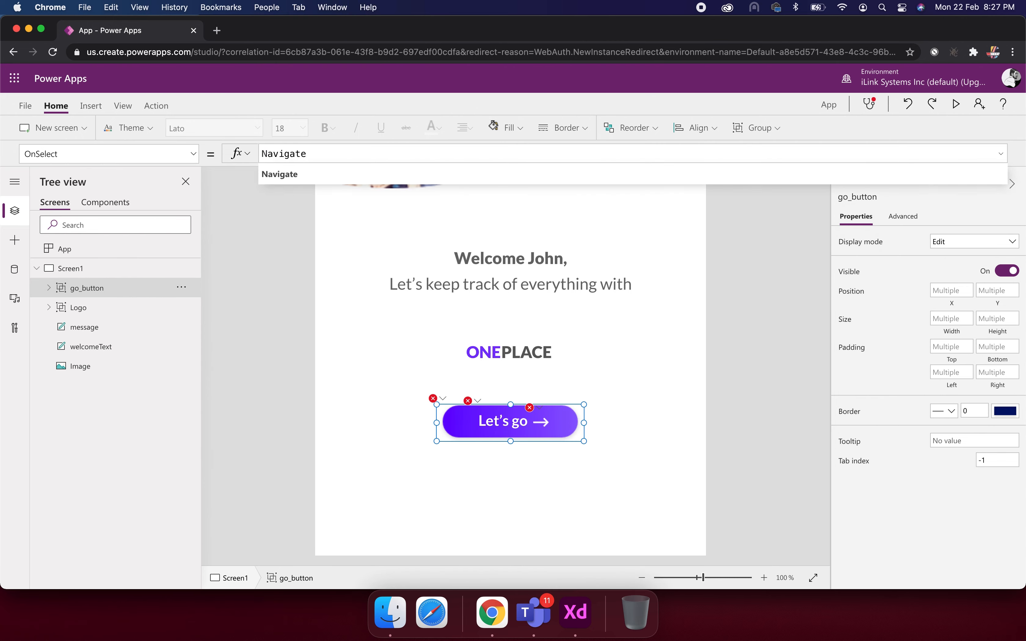
pyautogui.click(293, 174)
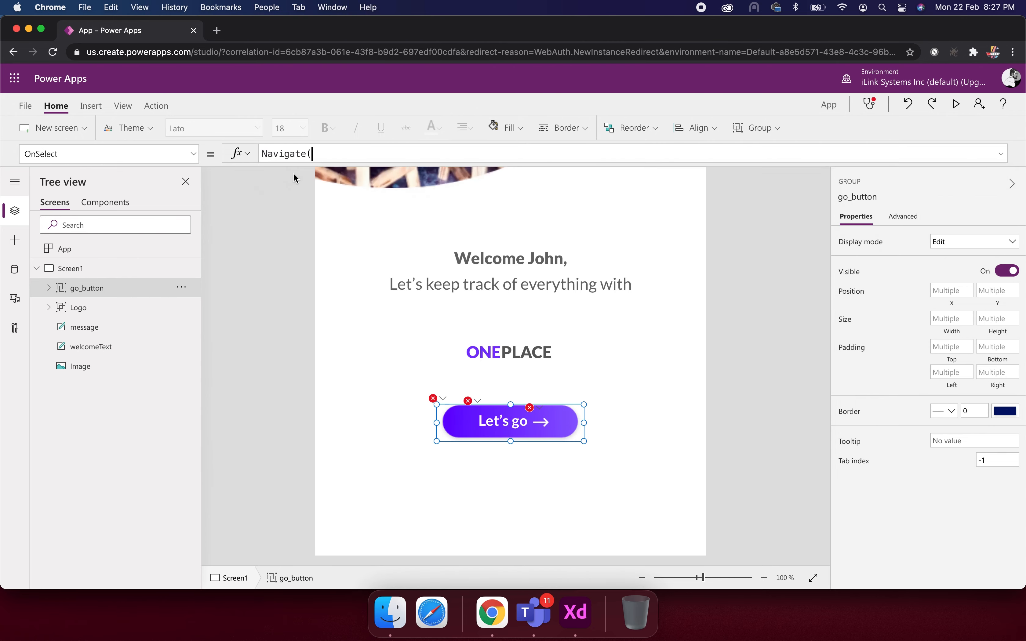
pyautogui.write(')')
pyautogui.write('Scre')
pyautogui.write('en Name')
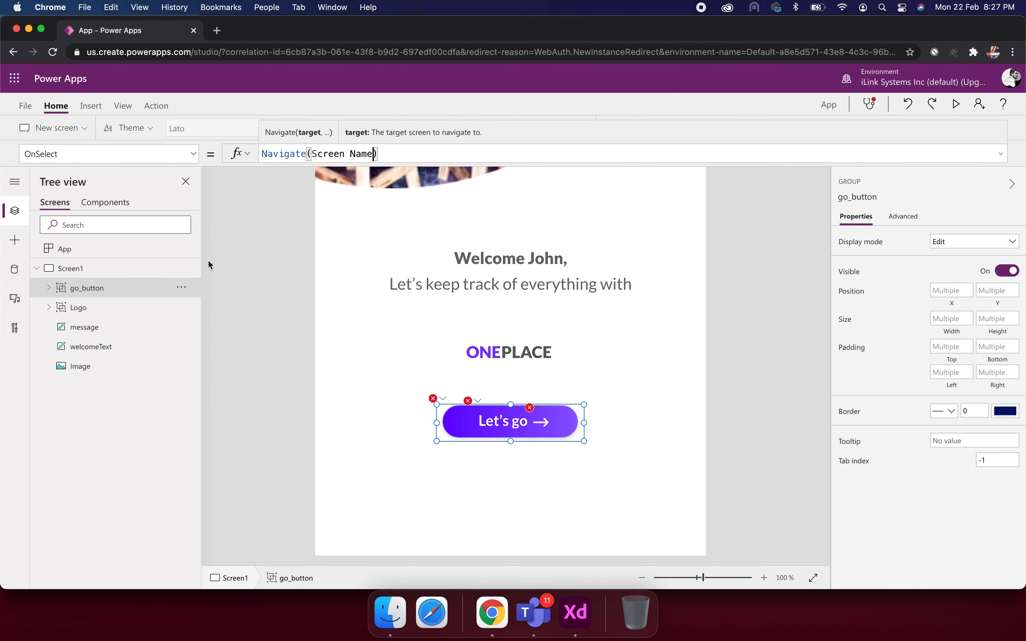
pyautogui.click(403, 160)
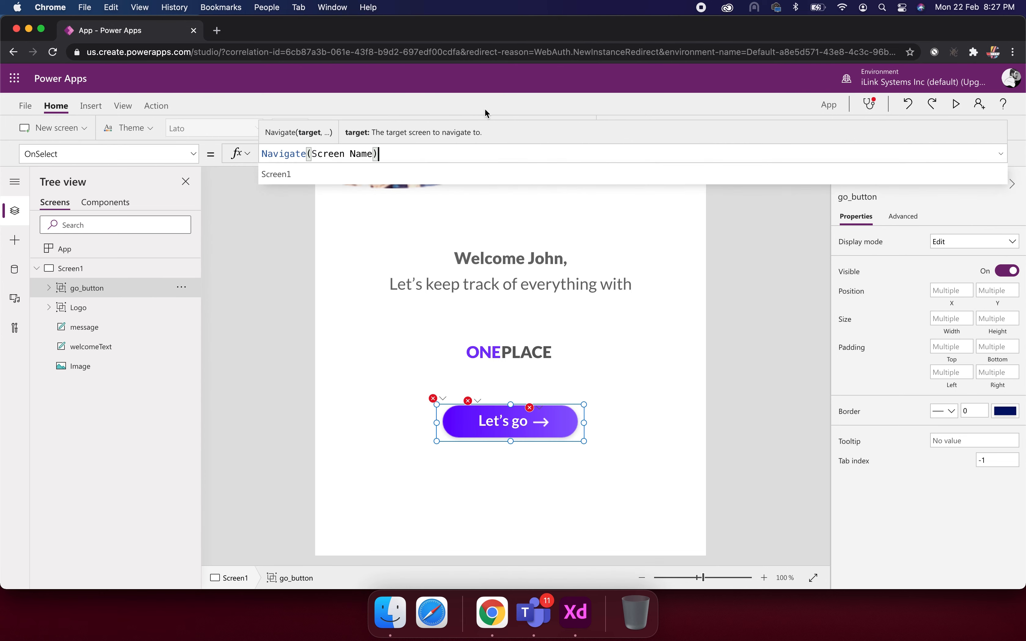